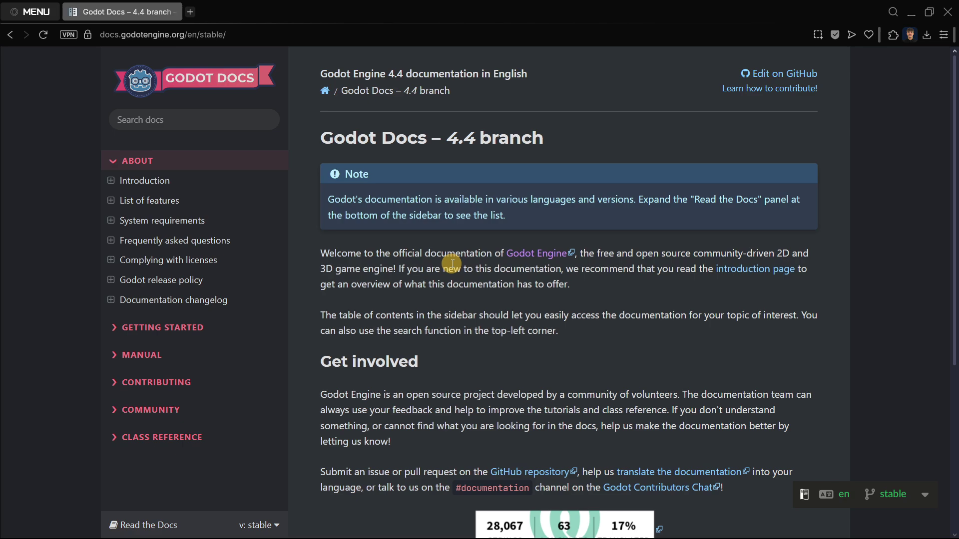
Step: Search the Godot documentation for "inhereted scenes"
left_click(160, 122)
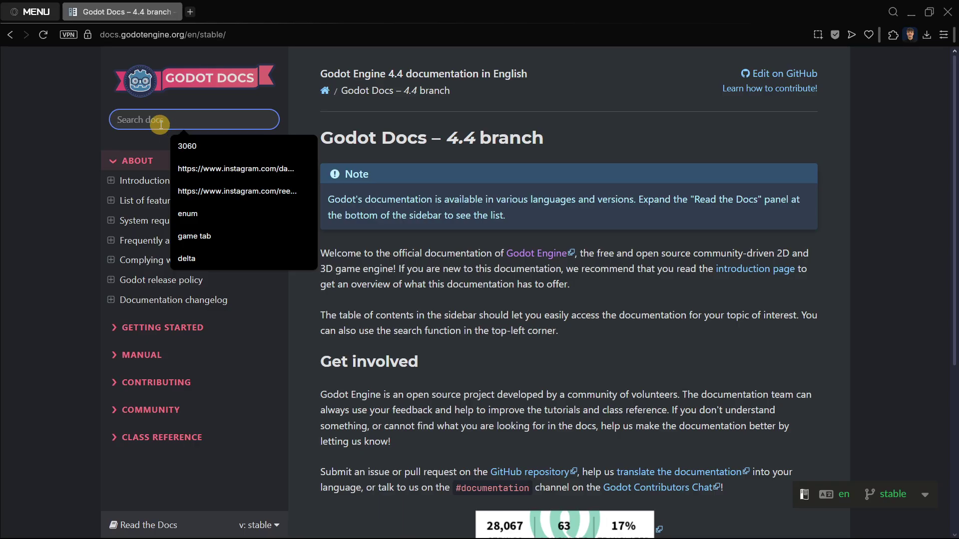
type("i")
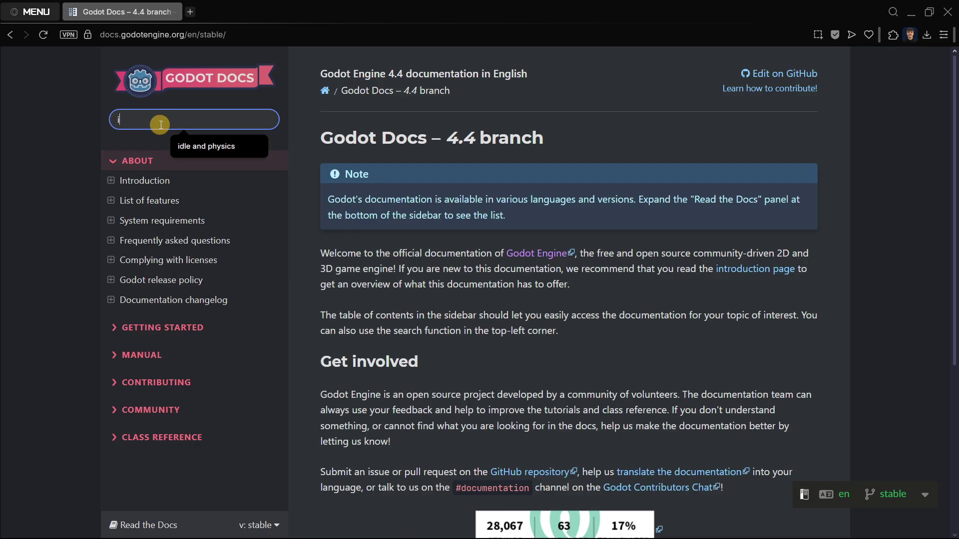
type("nhereted scenes")
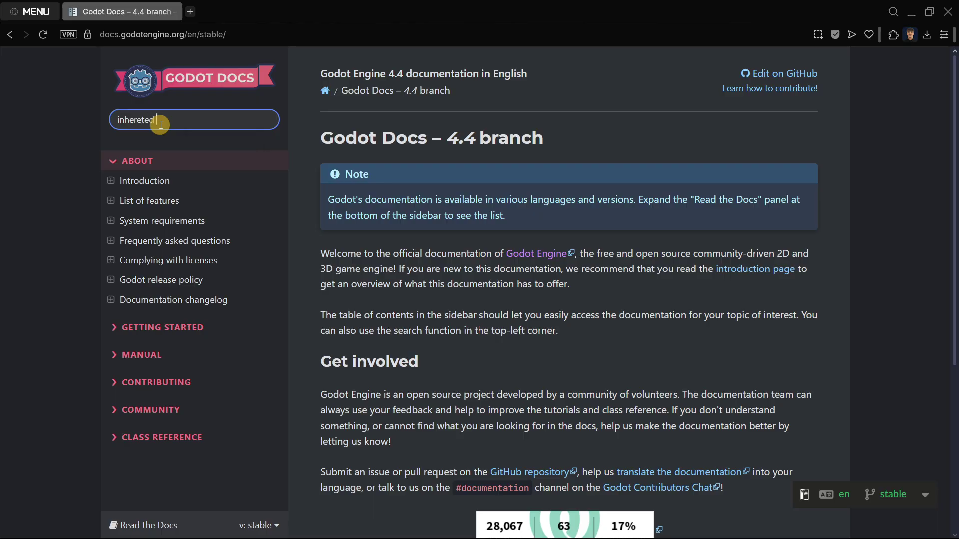
key("Return")
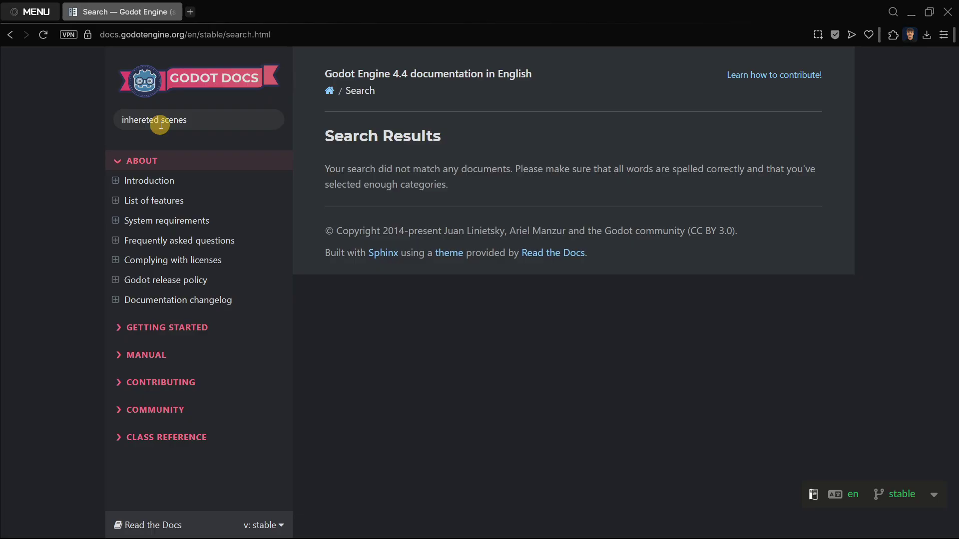
Step: Switch to Microsoft Whiteboard and underline the "Base Character Scene" label with the black pen
key("alt+Tab")
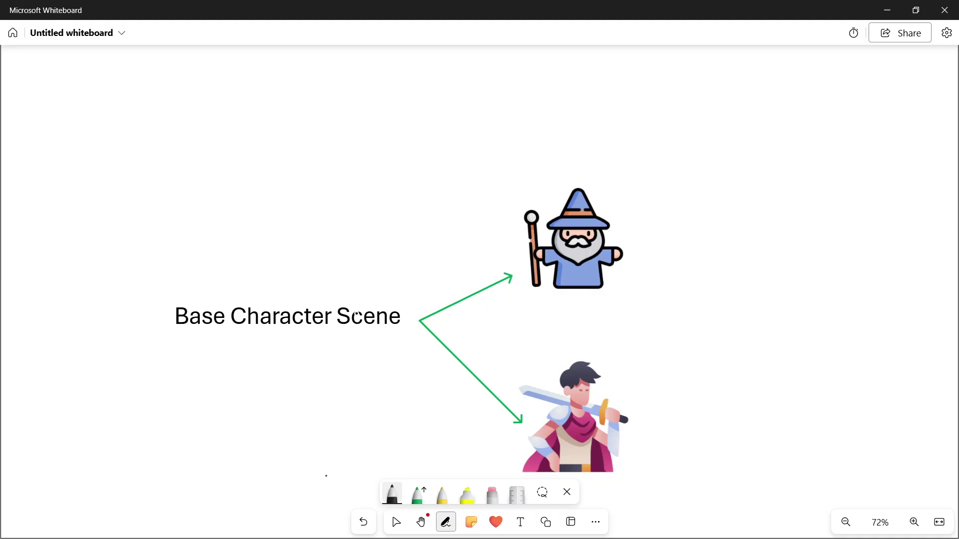
left_click_drag(399, 333, 168, 344)
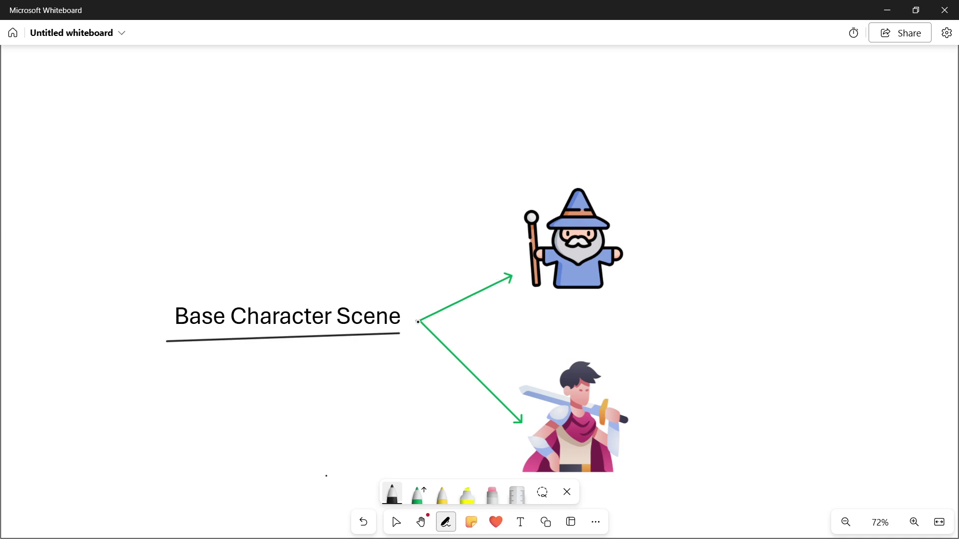
left_click_drag(417, 322, 516, 280)
mouse_move(479, 273)
left_mouse_down()
mouse_move(522, 281)
mouse_move(521, 298)
left_mouse_up()
mouse_move(412, 318)
left_mouse_down()
mouse_move(522, 439)
mouse_move(530, 416)
left_mouse_up()
key("ctrl+z")
key("ctrl+z")
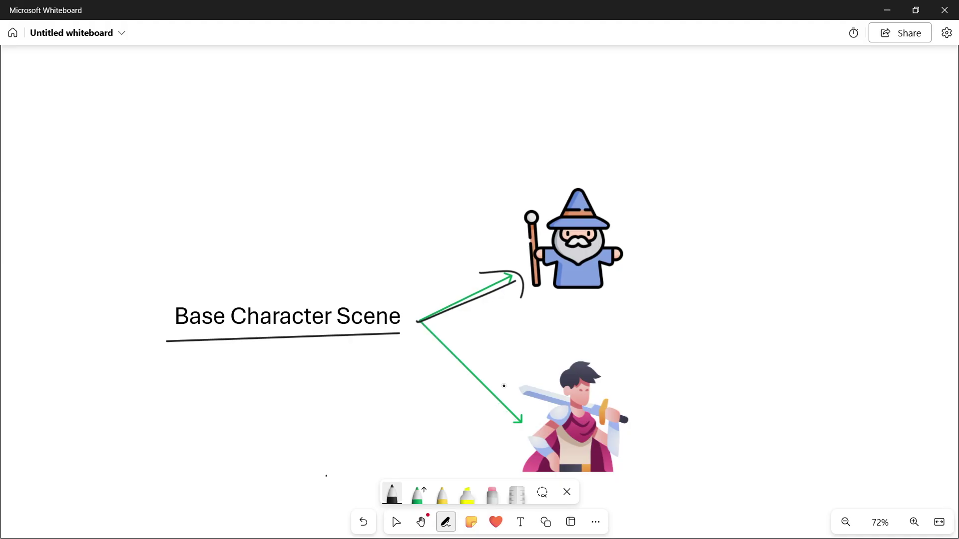
key("ctrl+z")
key("ctrl+z")
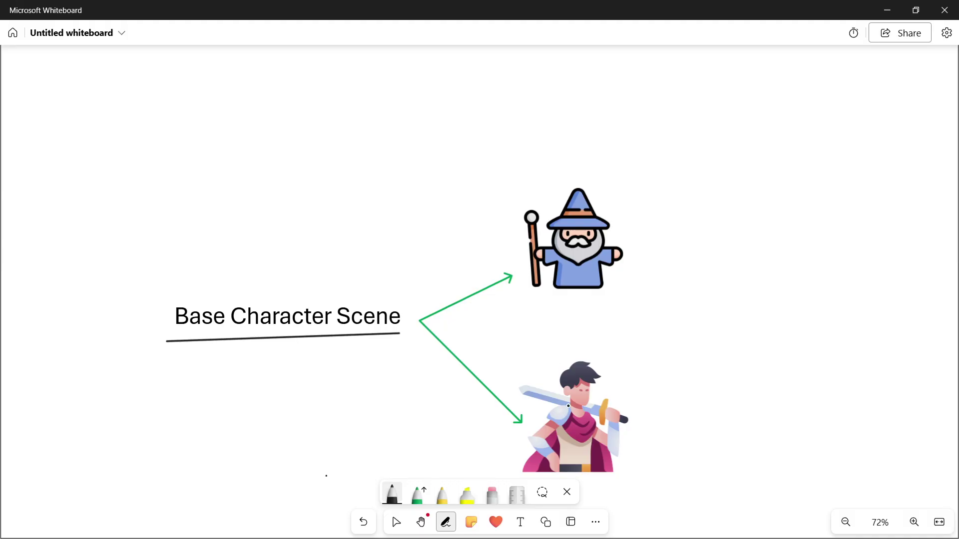
Step: Handwrite "- Mov." and "- Coll." as the first two entries in the SAME column of the comparison table
right_click_drag(582, 437, 541, 314)
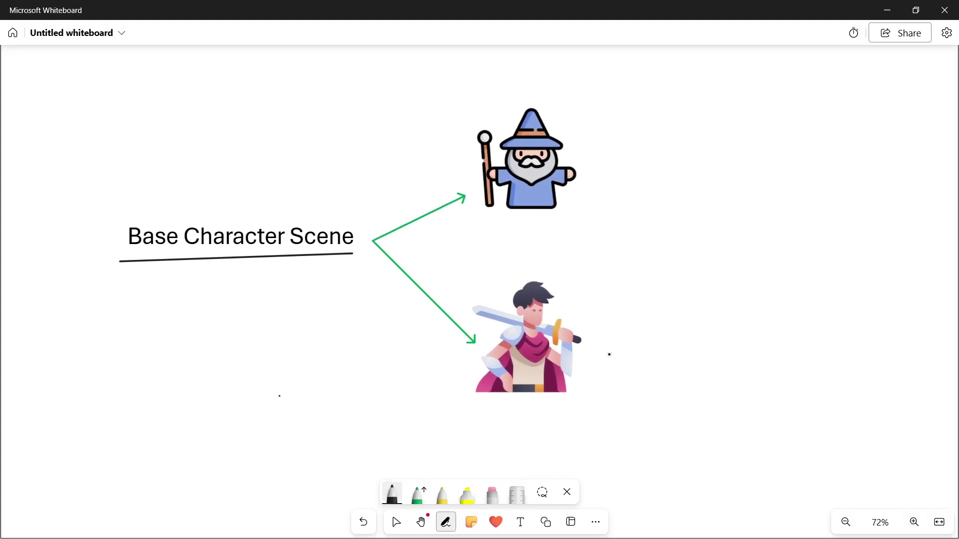
right_click_drag(629, 210, 342, 265)
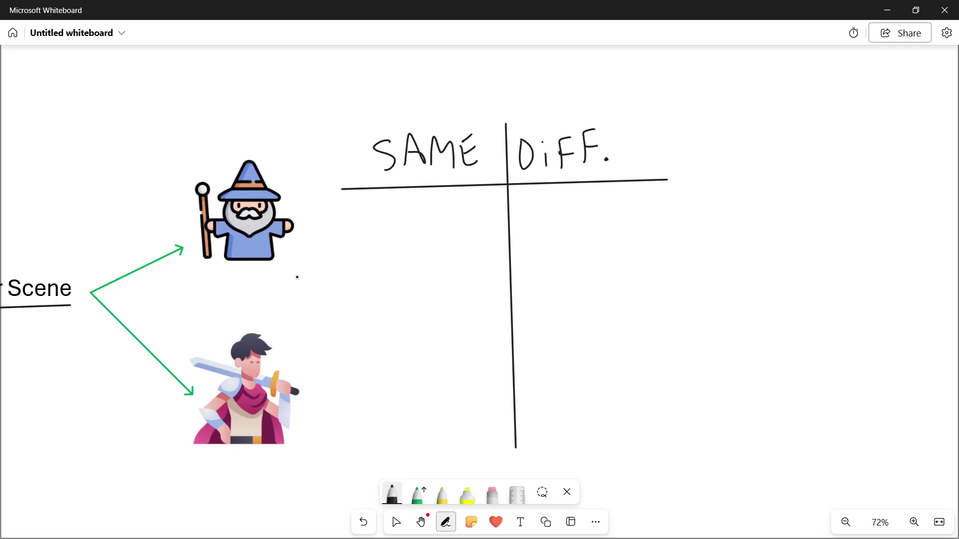
mouse_move(333, 234)
left_mouse_down()
mouse_move(370, 216)
mouse_move(376, 237)
mouse_move(396, 224)
left_mouse_up()
left_click_drag(398, 223, 414, 223)
left_click(420, 237)
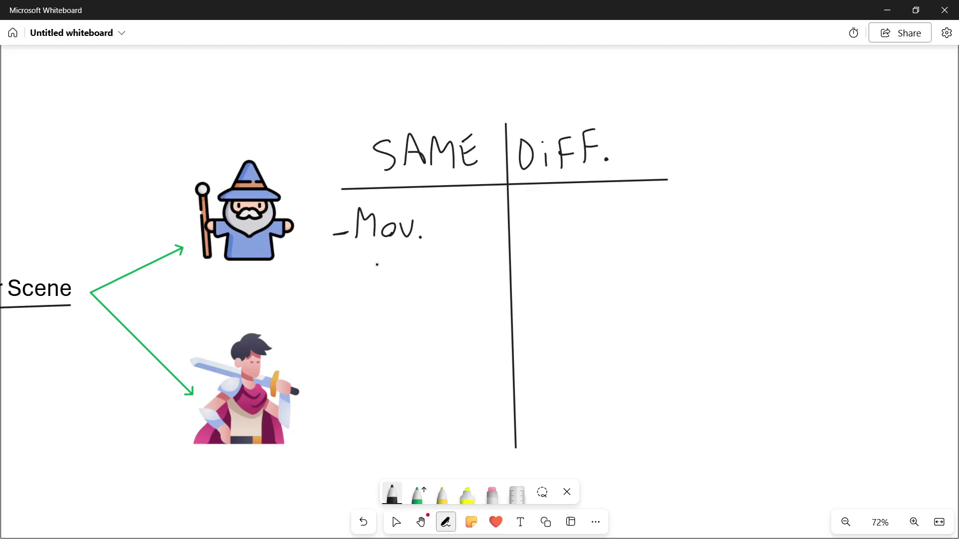
left_click_drag(330, 271, 411, 274)
left_click(416, 273)
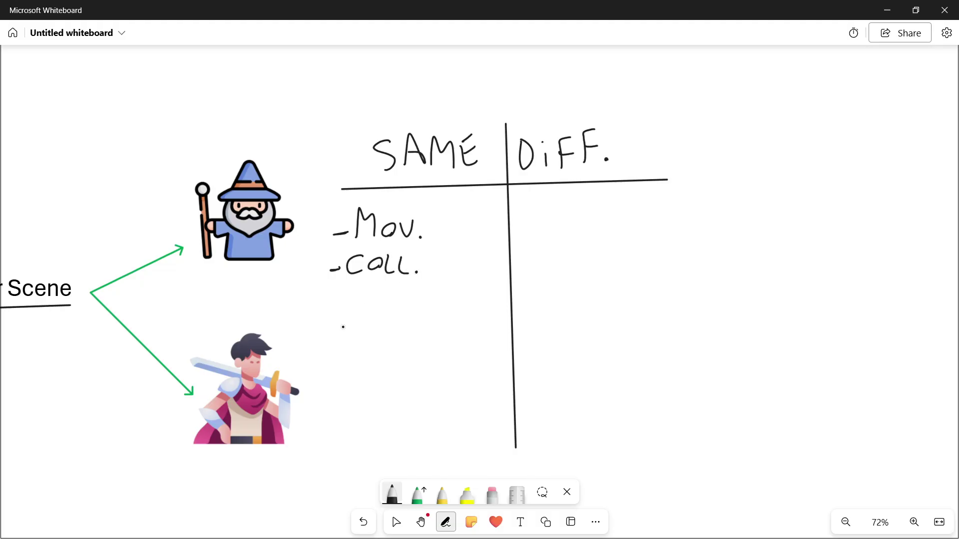
Step: Handwrite "- Sprite" as the third entry in the SAME column
mouse_move(327, 303)
left_mouse_down()
mouse_move(348, 294)
mouse_move(351, 309)
mouse_move(359, 306)
left_mouse_up()
left_click_drag(361, 288, 388, 306)
mouse_move(399, 295)
left_mouse_down()
mouse_move(400, 305)
mouse_move(418, 287)
left_mouse_up()
left_click(397, 292)
mouse_move(410, 289)
left_mouse_down()
mouse_move(412, 306)
mouse_move(430, 294)
left_mouse_up()
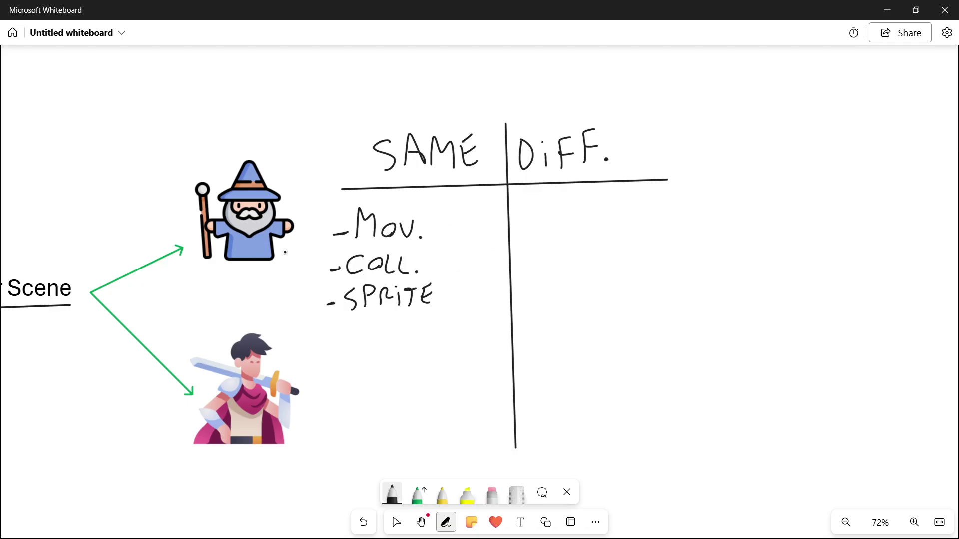
Step: Draw an arrow from the wizard's staff towards a handwritten "→PL" note, plus a vertical line above the wizard's hat
scroll(285, 252, "up", 5)
scroll(285, 252, "left", 8)
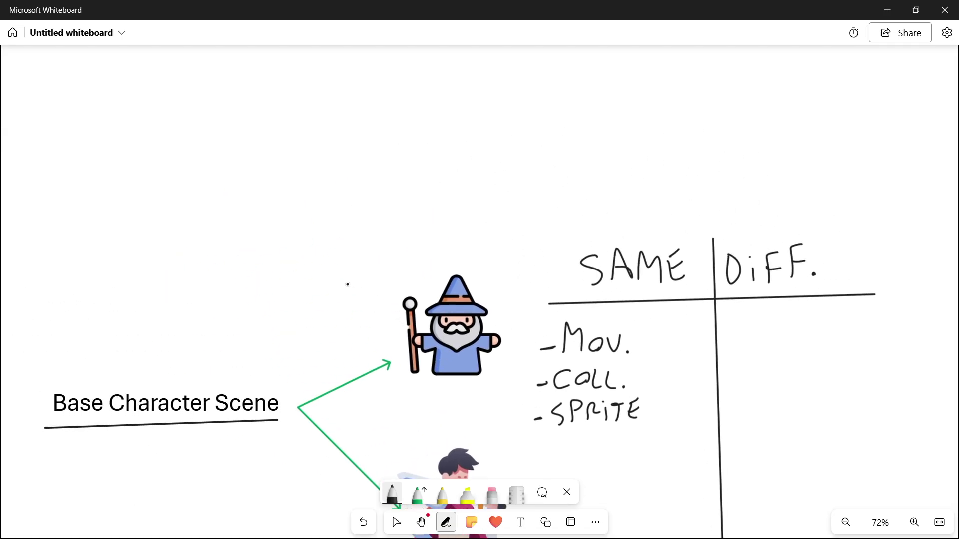
mouse_move(396, 314)
left_mouse_down()
mouse_move(335, 270)
mouse_move(346, 258)
left_mouse_up()
mouse_move(276, 243)
left_mouse_down()
mouse_move(242, 239)
mouse_move(299, 247)
left_mouse_up()
left_click_drag(296, 226, 324, 241)
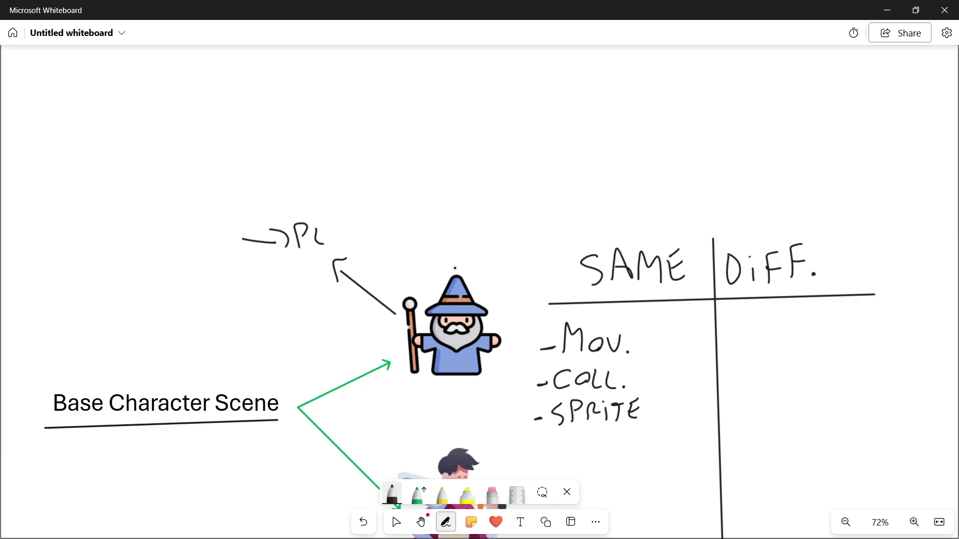
left_click_drag(455, 273, 456, 223)
scroll(429, 382, "down", 1)
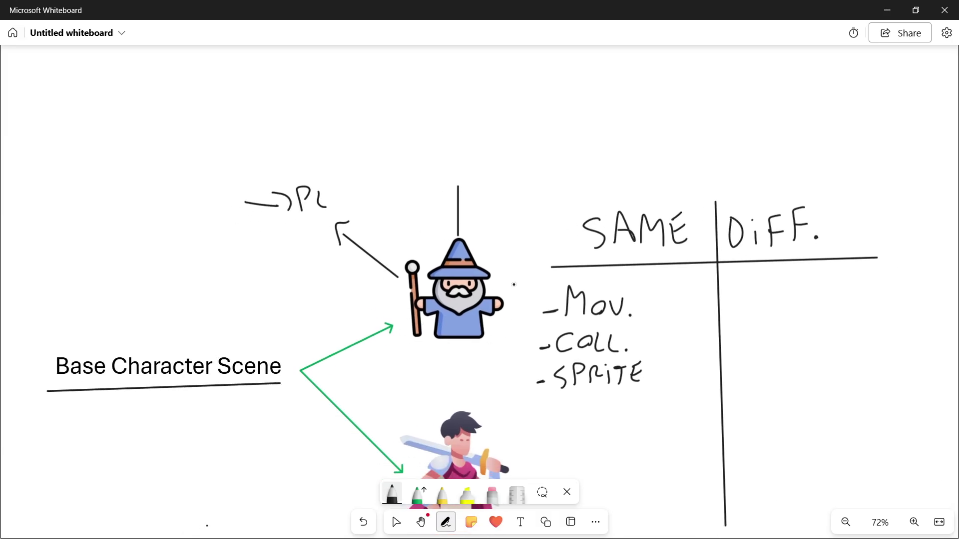
scroll(476, 281, "down", 2)
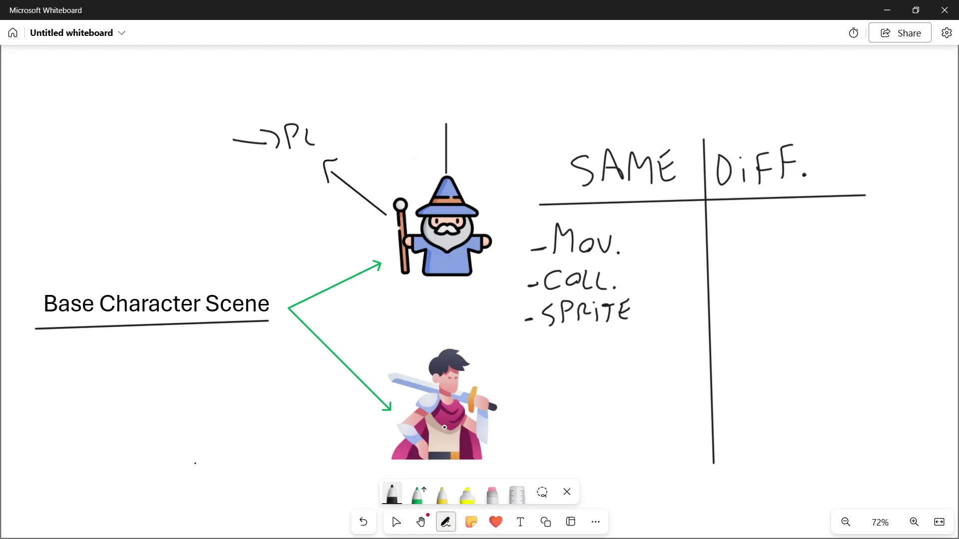
Step: Draw an arrow from the swordsman to a cross of four direction arrows, and another arrow from the swordsman up to the wizard
scroll(395, 432, "up", 2, "ctrl")
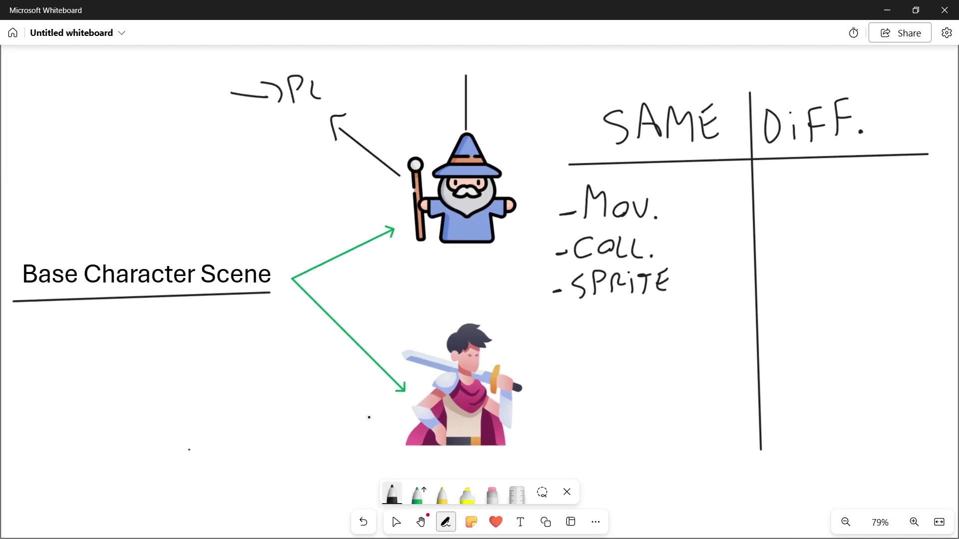
mouse_move(385, 422)
left_mouse_down()
mouse_move(344, 430)
mouse_move(345, 439)
left_mouse_up()
mouse_move(281, 409)
left_mouse_down()
mouse_move(278, 447)
mouse_move(289, 406)
left_mouse_up()
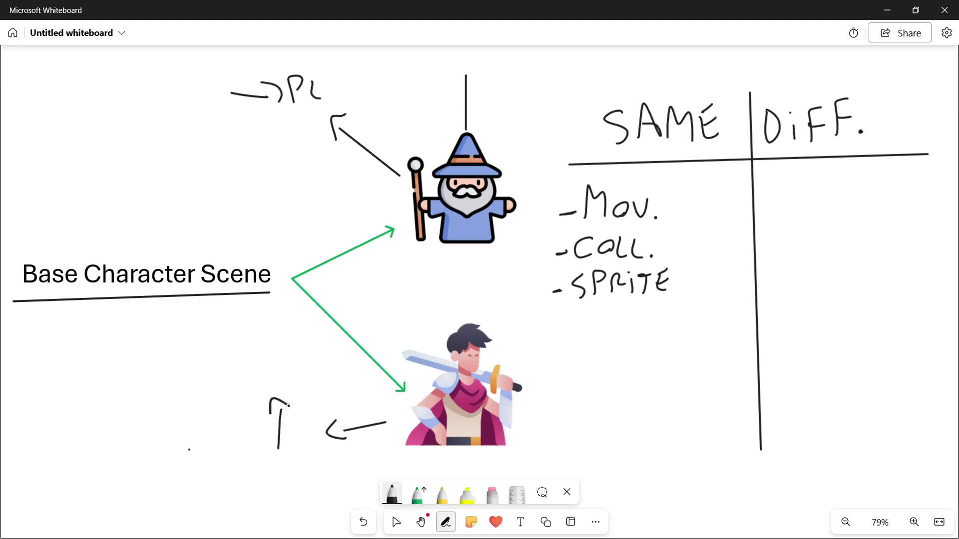
left_click_drag(270, 447, 289, 447)
mouse_move(301, 430)
left_mouse_down()
mouse_move(258, 433)
mouse_move(301, 440)
left_mouse_up()
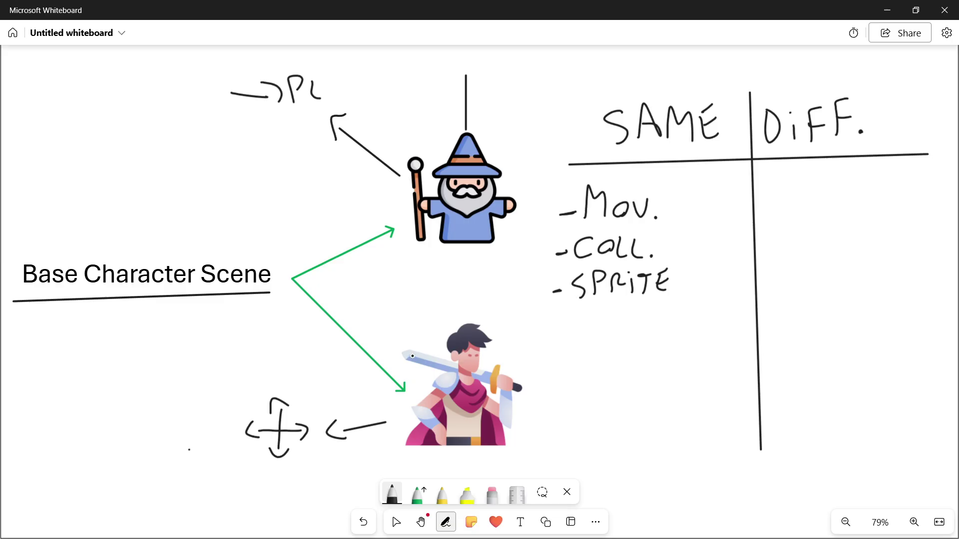
scroll(413, 356, "up", 1)
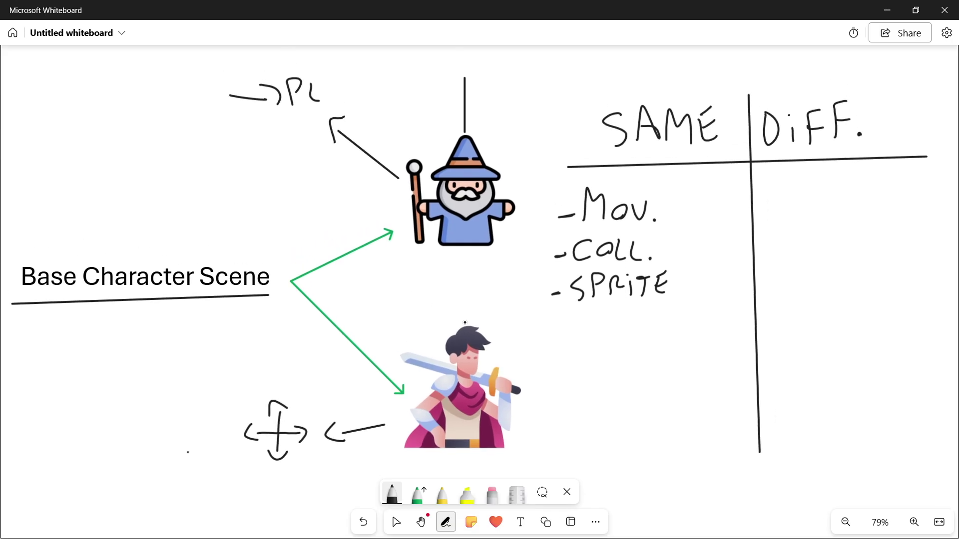
mouse_move(464, 322)
left_mouse_down()
mouse_move(464, 262)
mouse_move(471, 279)
left_mouse_up()
mouse_move(404, 177)
left_mouse_down()
mouse_move(425, 156)
mouse_move(398, 179)
mouse_move(428, 173)
mouse_move(395, 154)
mouse_move(434, 169)
mouse_move(416, 182)
mouse_move(394, 170)
mouse_move(394, 149)
left_mouse_up()
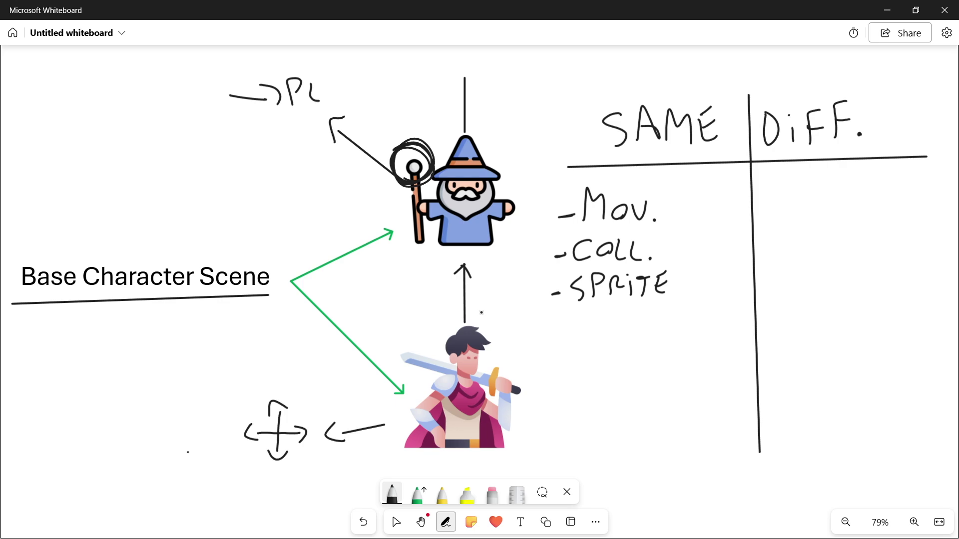
key("ctrl+z")
key("ctrl+z")
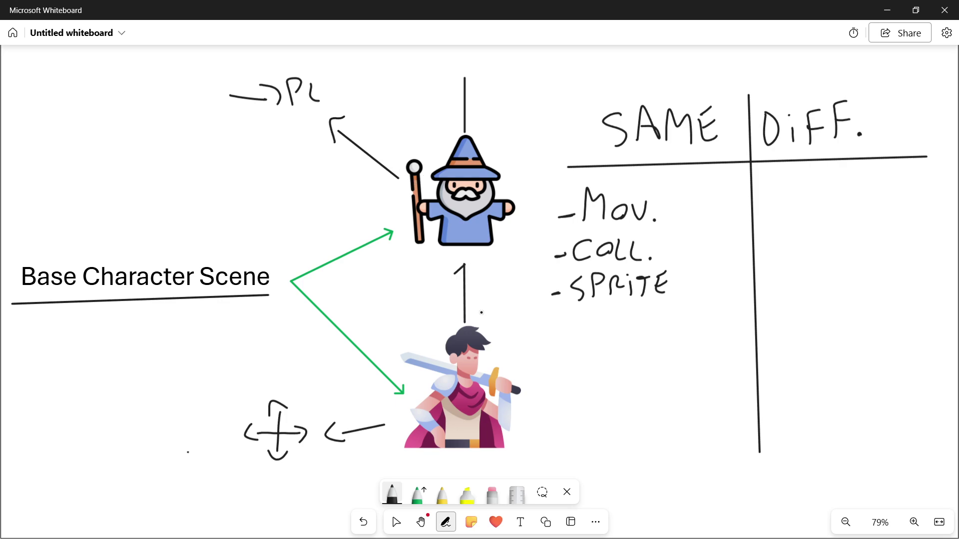
left_click_drag(343, 224, 334, 270)
key("ctrl+z")
Step: Circle the wizard and the swordsman illustrations with freehand pen loops
mouse_move(419, 129)
left_mouse_down()
mouse_move(441, 269)
mouse_move(530, 240)
mouse_move(484, 291)
left_mouse_up()
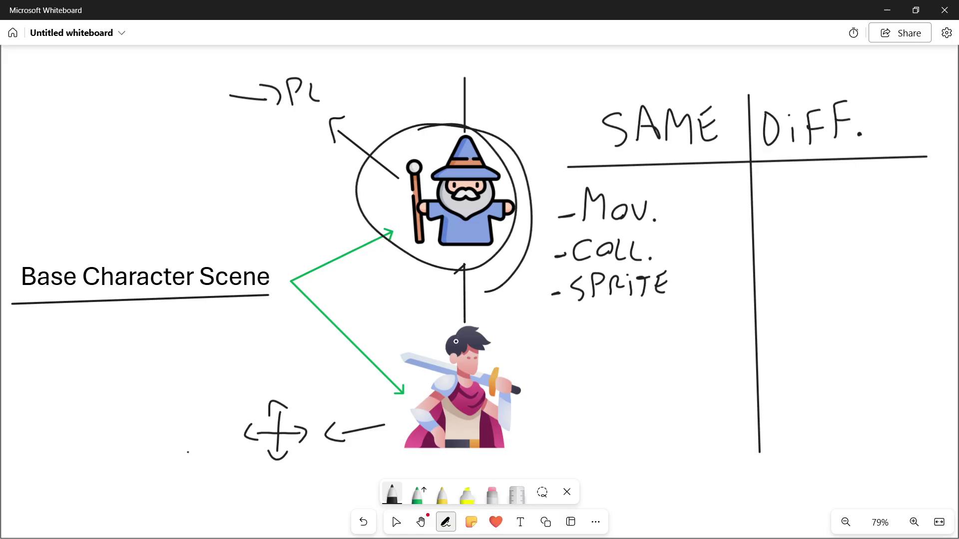
scroll(418, 244, "down", 1, "ctrl")
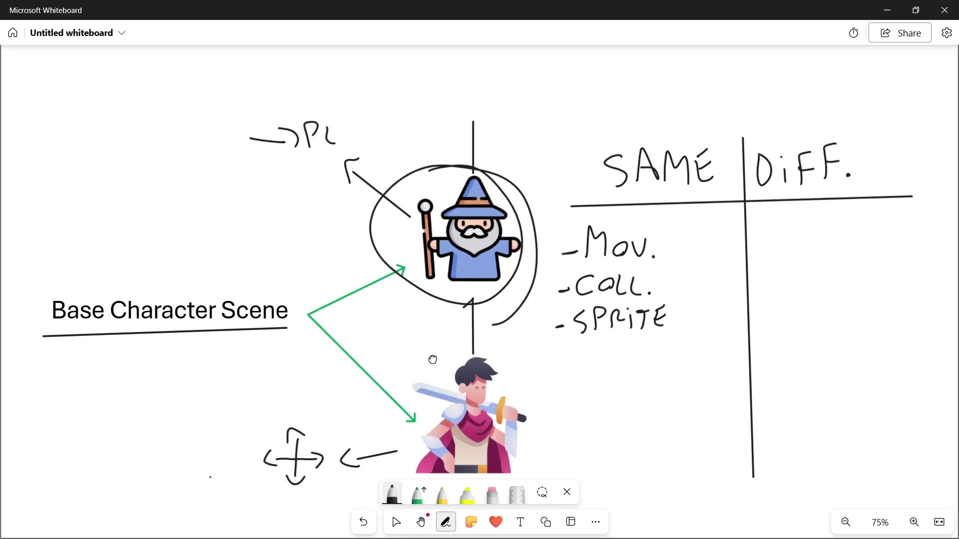
mouse_move(384, 281)
left_mouse_down()
mouse_move(492, 289)
mouse_move(325, 322)
mouse_move(468, 318)
left_mouse_up()
mouse_move(386, 329)
left_mouse_down()
mouse_move(447, 411)
mouse_move(421, 264)
mouse_move(512, 351)
mouse_move(401, 429)
mouse_move(369, 302)
mouse_move(409, 340)
left_mouse_up()
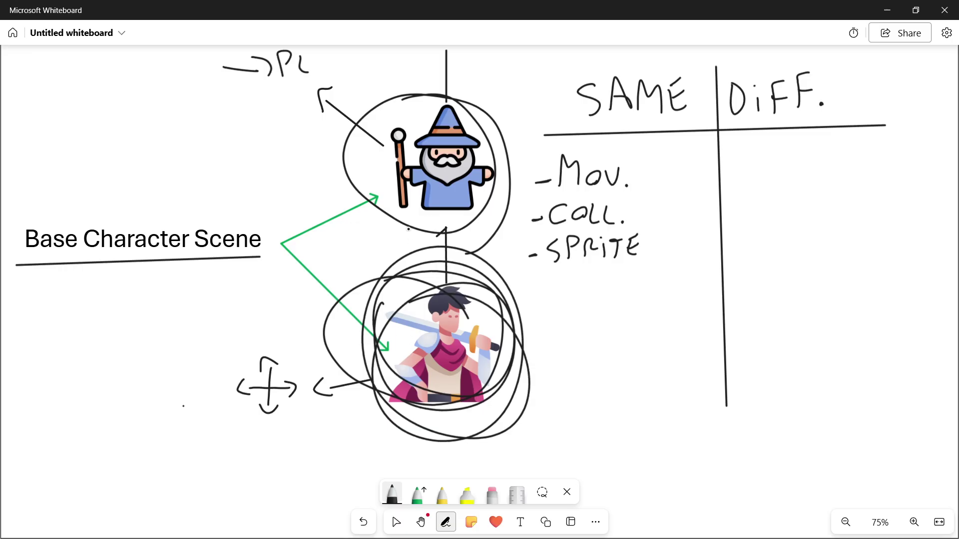
scroll(434, 216, "up", 3)
mouse_move(346, 234)
left_mouse_down()
mouse_move(334, 256)
mouse_move(475, 239)
mouse_move(320, 210)
mouse_move(299, 309)
mouse_move(488, 286)
mouse_move(412, 372)
left_mouse_up()
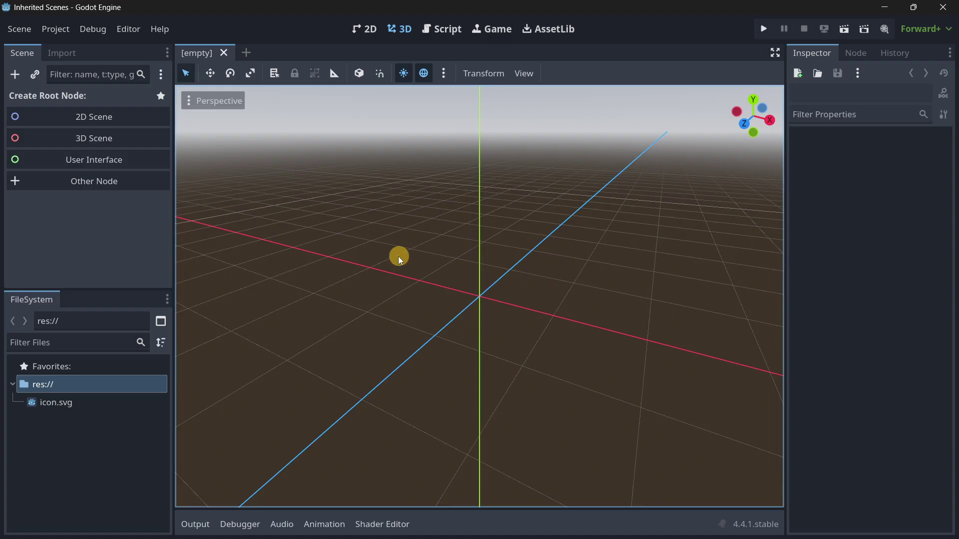
Step: In the empty Godot scene, create an Area2D root node and name it BaseCharacter
left_click(83, 188)
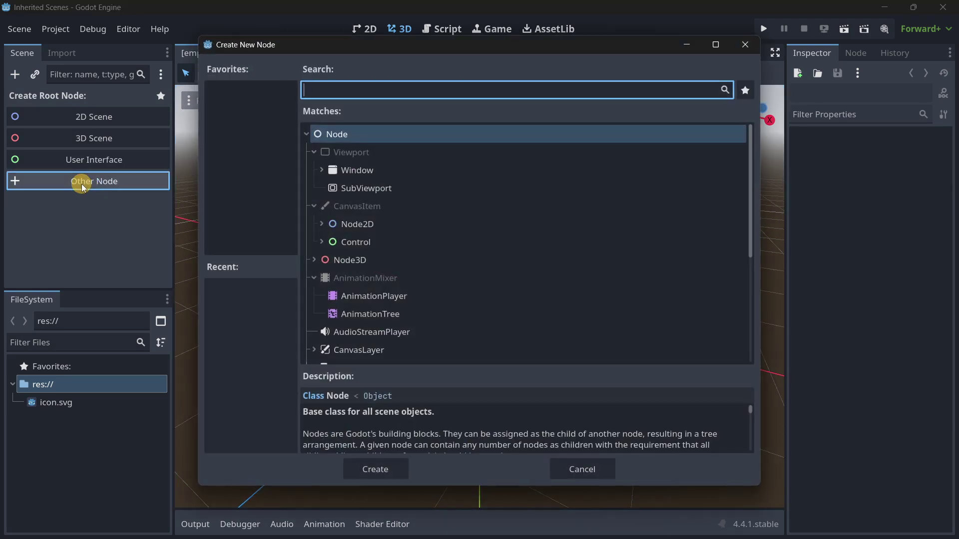
type("area")
key("Return")
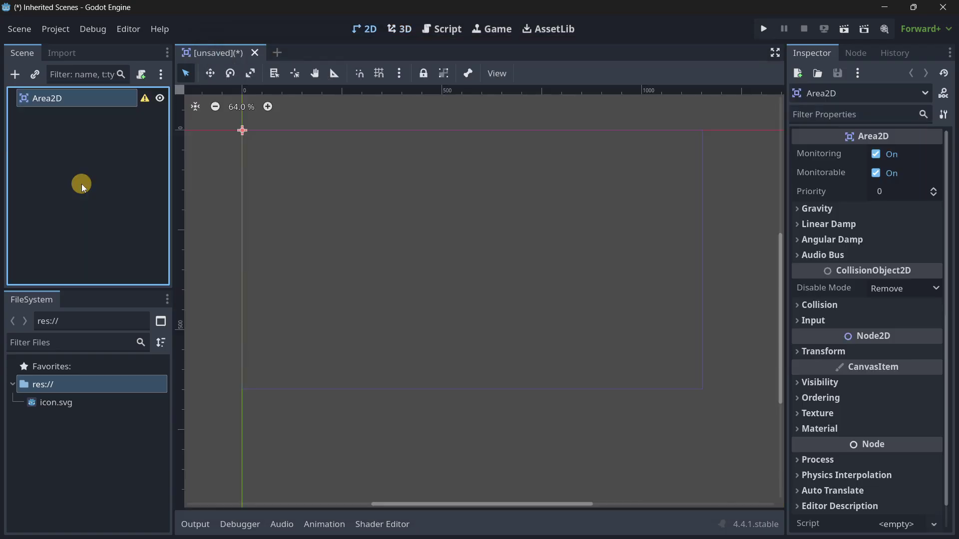
key("F2")
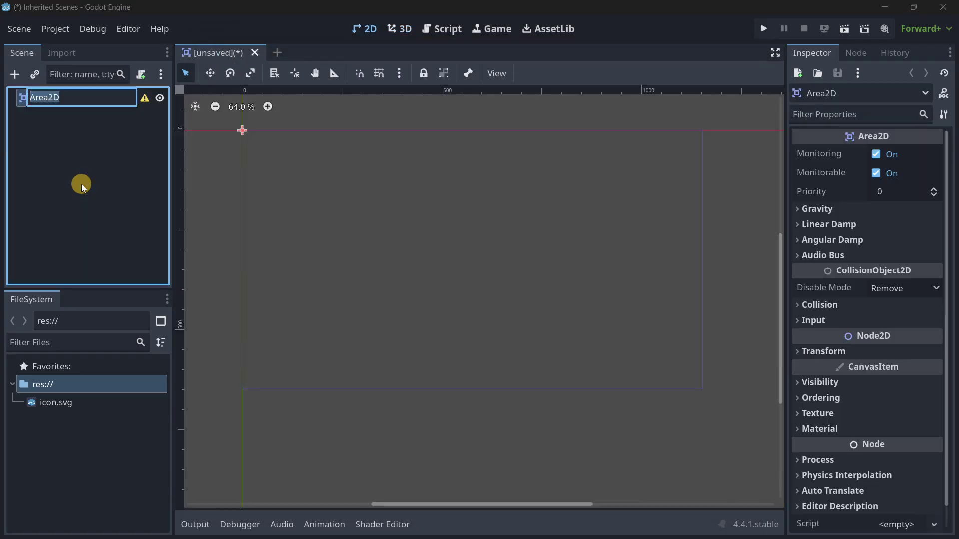
type("BaseCharacter")
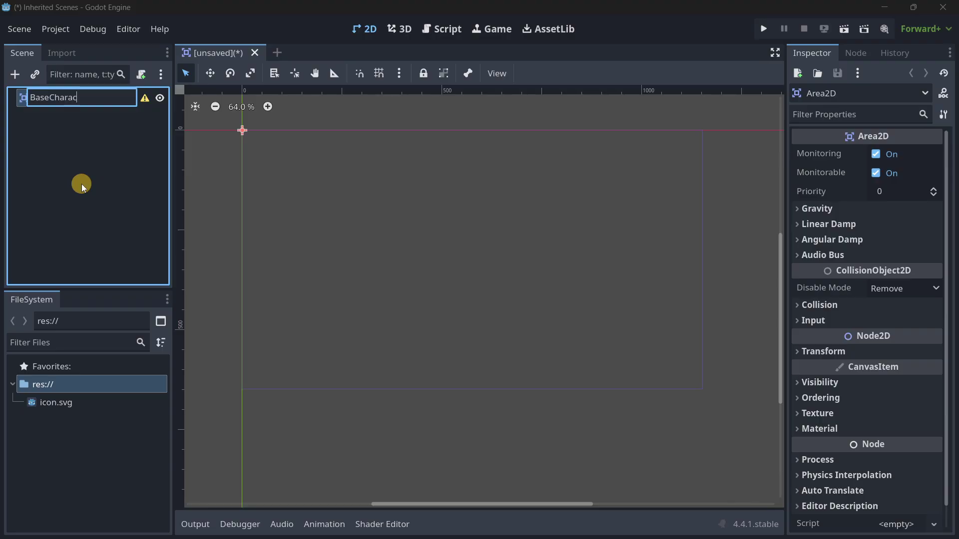
key("Return")
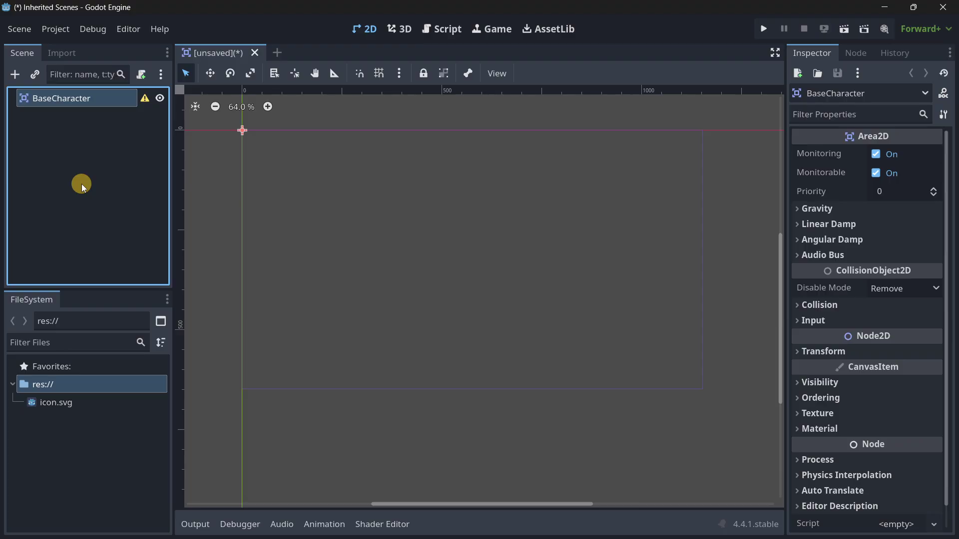
Step: Add a Sprite2D node and a CollisionShape2D node as children of the BaseCharacter root
key("ctrl+a")
type("sprite2d")
key("Return")
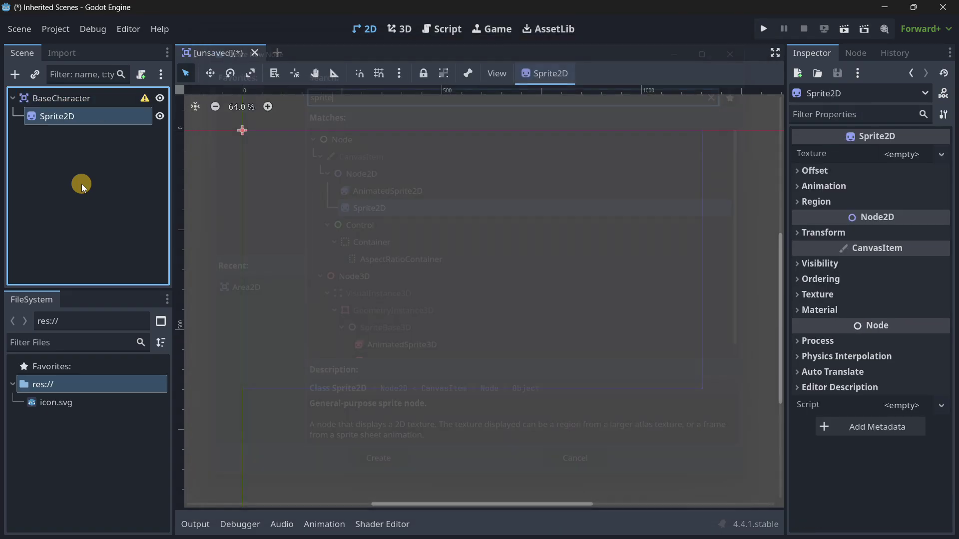
key("ctrl+a")
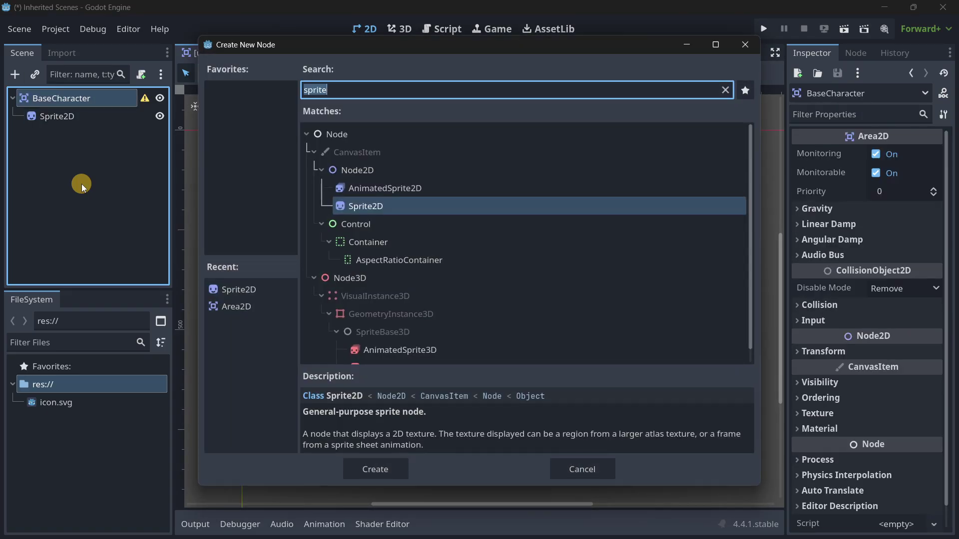
type("coll")
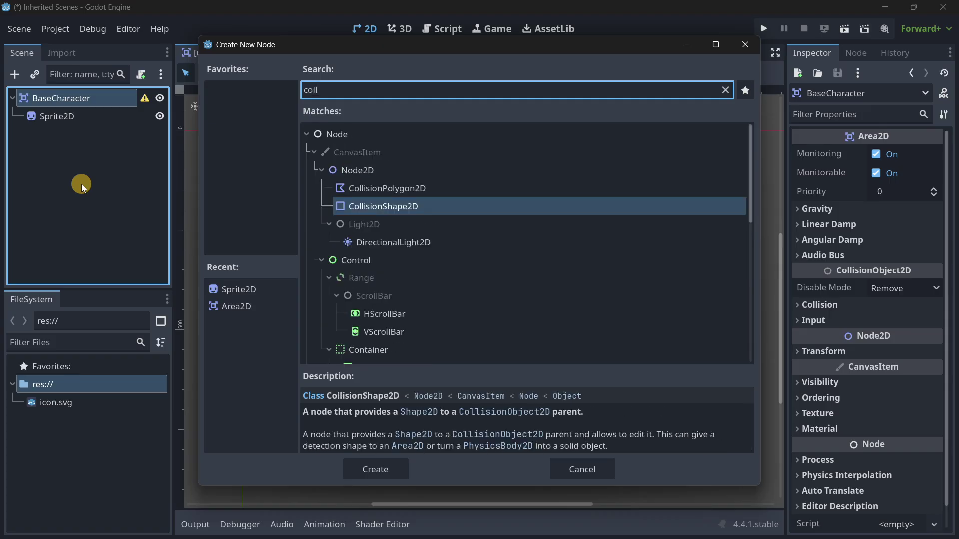
key("Return")
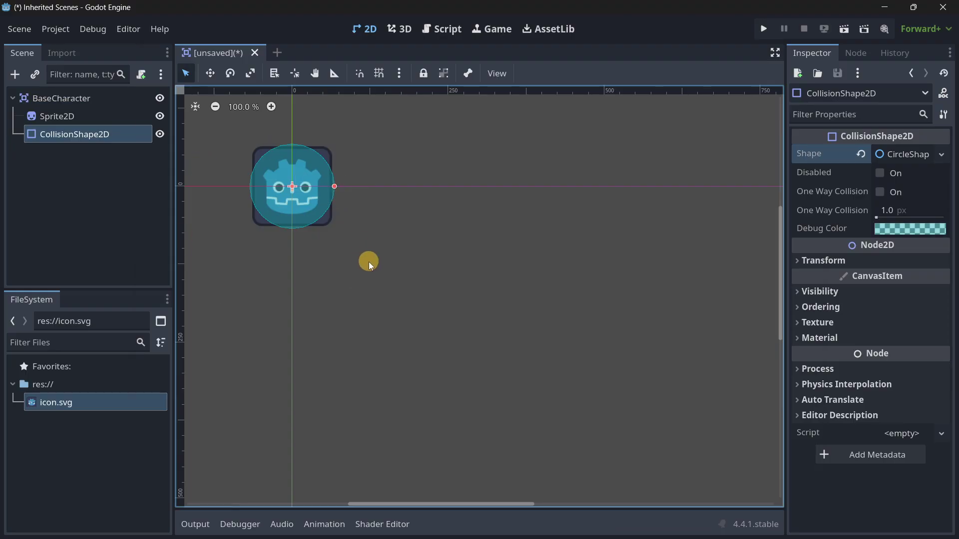
Step: Save the scene as base_character.tscn inside a new project folder named scenes
key("ctrl+s")
left_click(794, 71)
type("scenes")
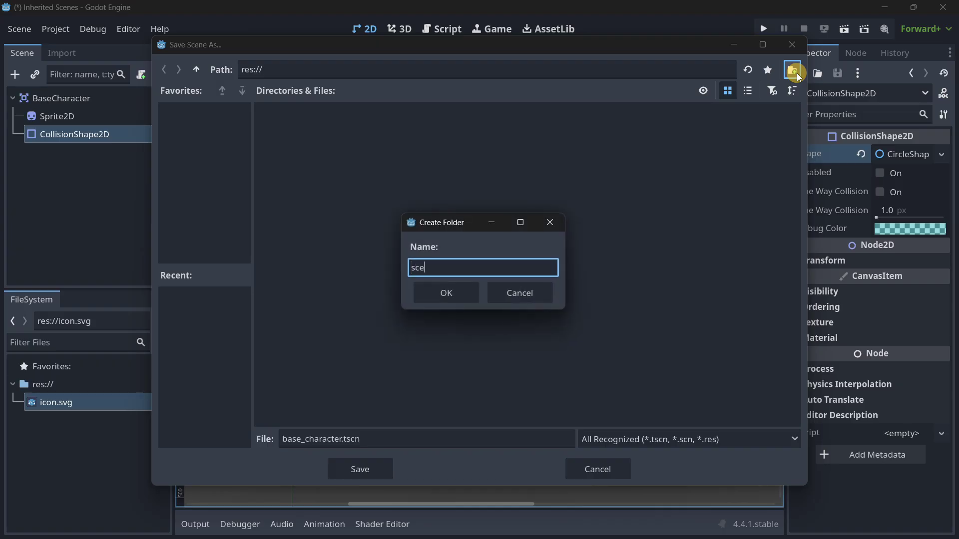
key("Return")
left_click(363, 469)
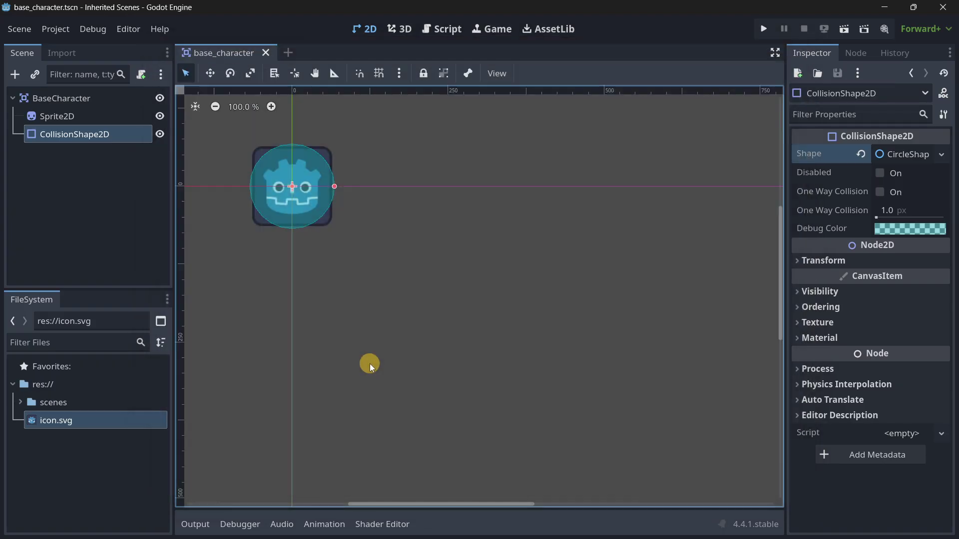
Step: Create a new inherited scene from base_character.tscn in the scenes folder
left_click(22, 402)
right_click(86, 421)
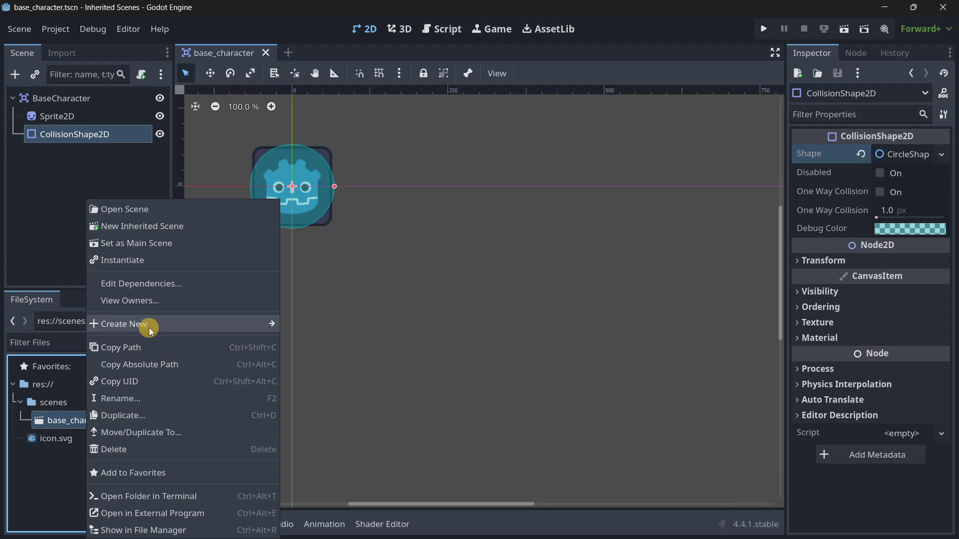
left_click(122, 228)
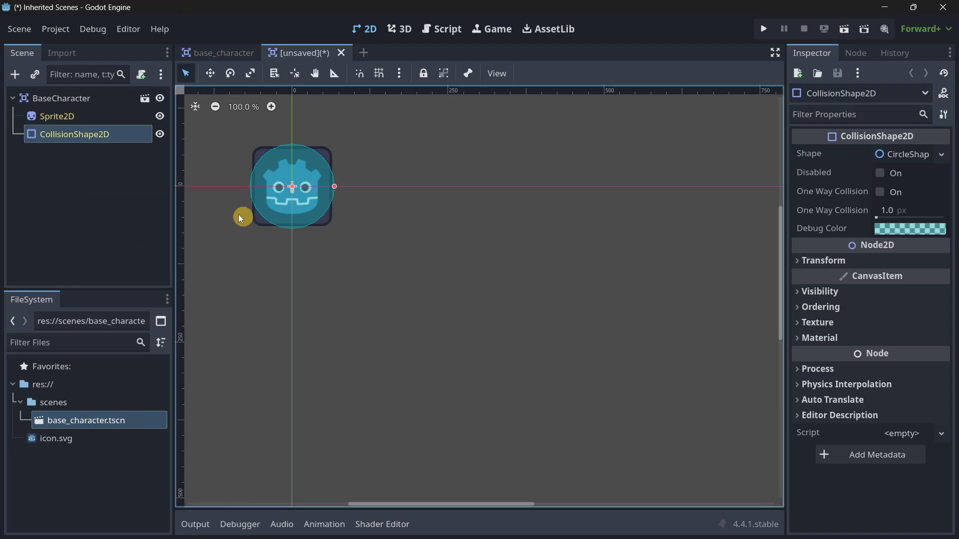
Step: Rename the inherited scene's root node to Player and save the scene as player.tscn
double_click(55, 98)
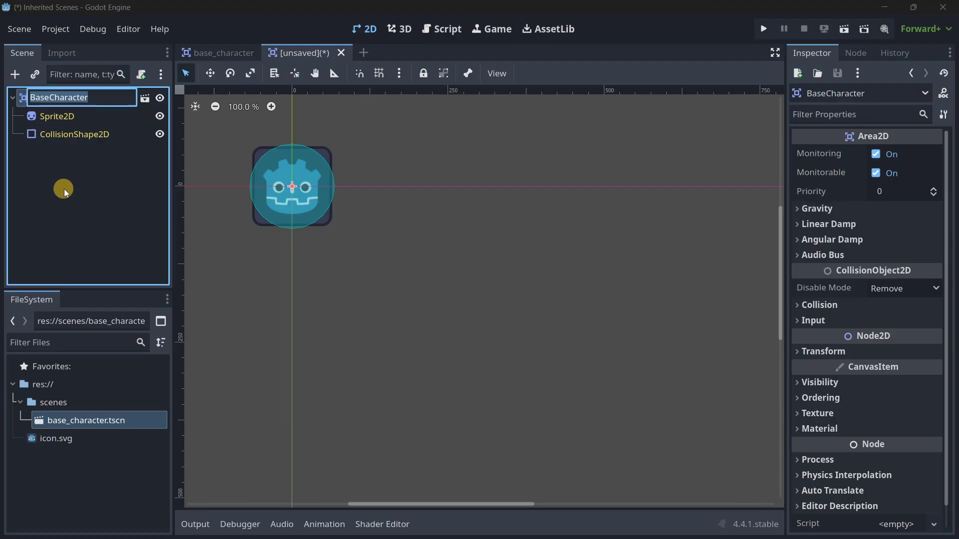
type("Player")
key("Return")
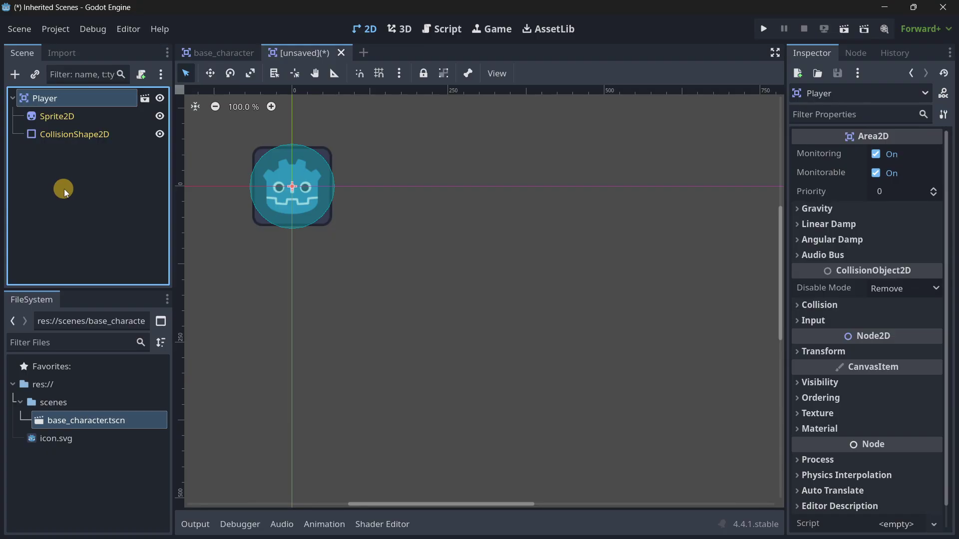
key("ctrl+s")
left_click(363, 467)
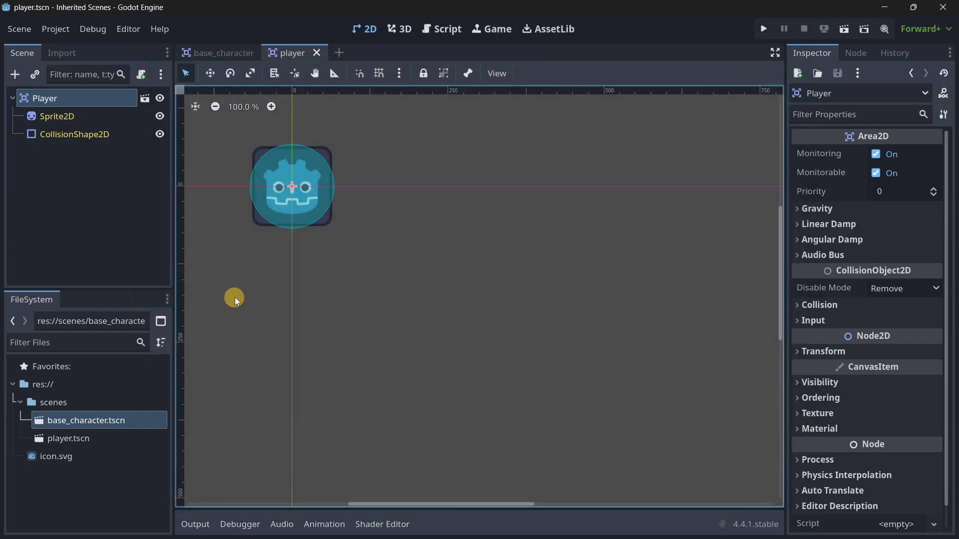
Step: Try to delete the inherited Sprite2D node from the Player scene
left_click(72, 116)
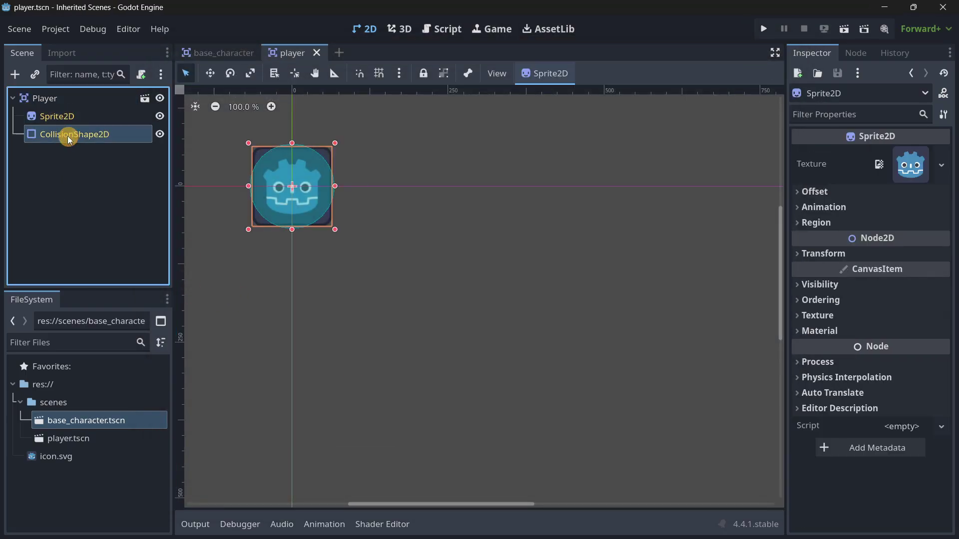
left_click(67, 135)
left_click(63, 118)
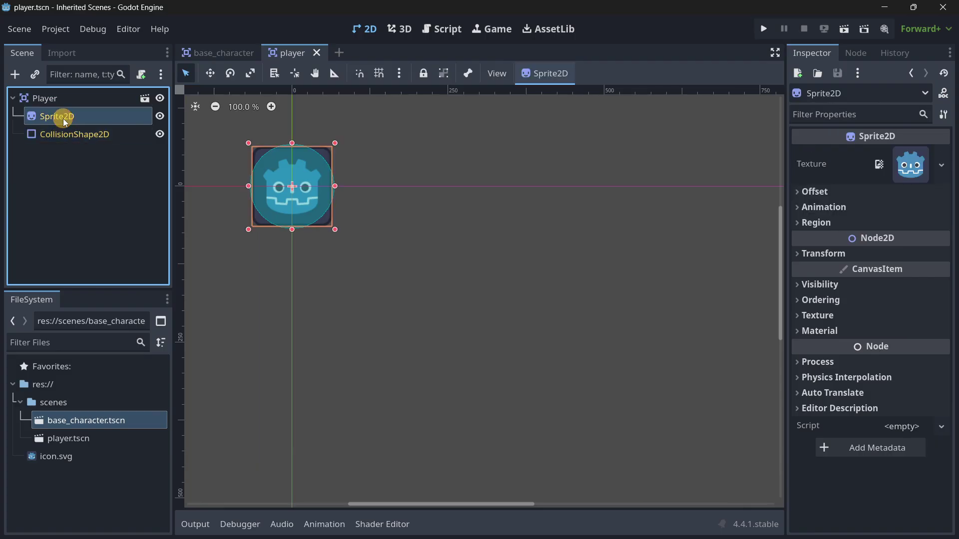
left_click(68, 133)
left_click(62, 118)
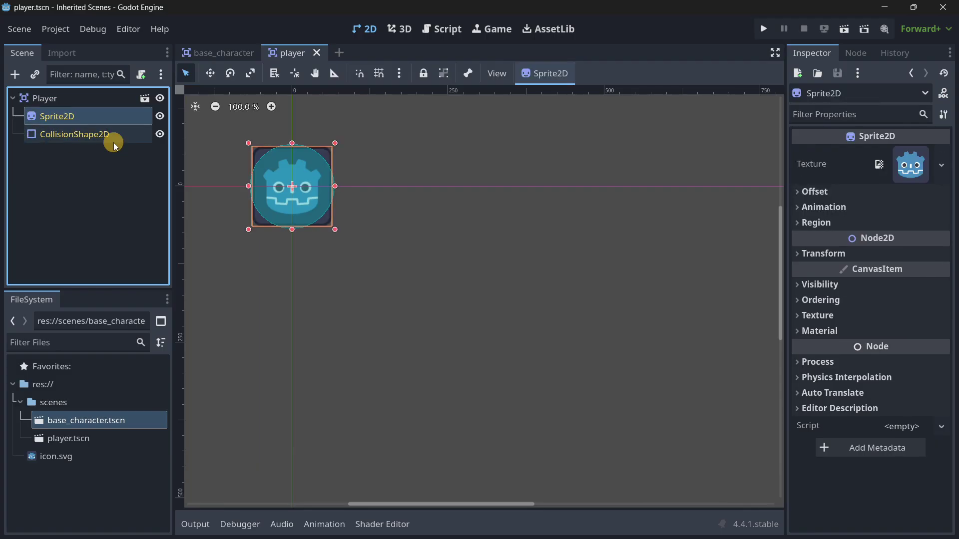
key("Delete")
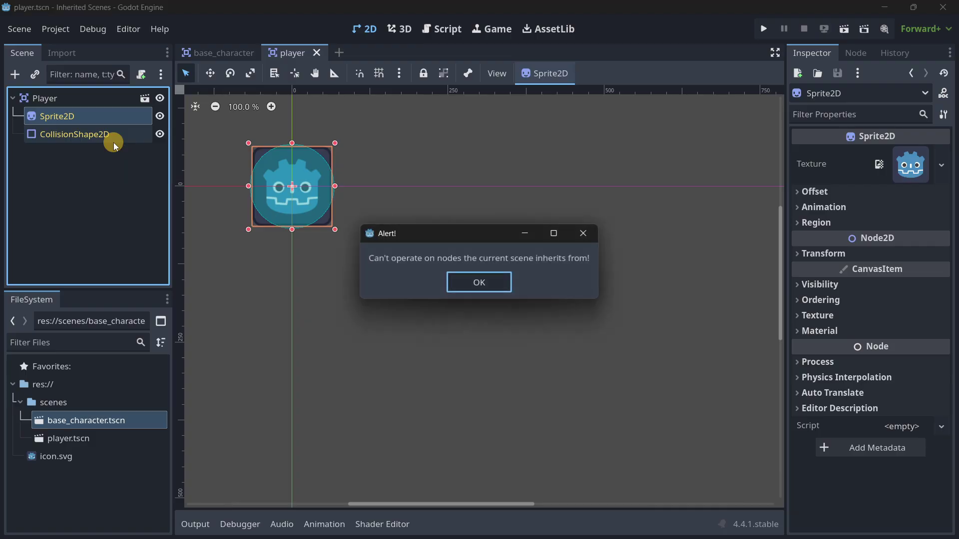
left_click(493, 282)
Step: Clear the texture of the Player scene's Sprite2D, and undo the clearing
left_click(158, 201)
left_click(55, 116)
left_click(210, 179)
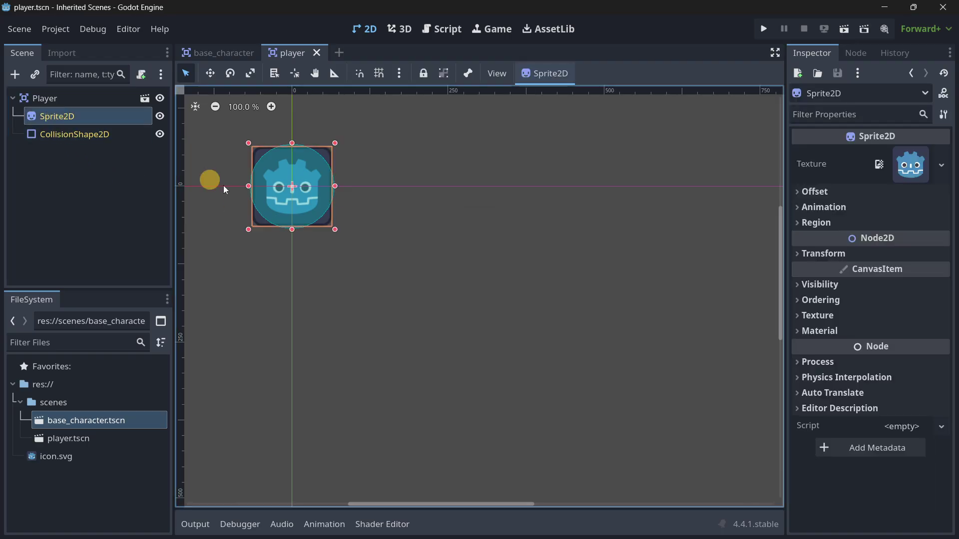
middle_click_drag(371, 271, 393, 275)
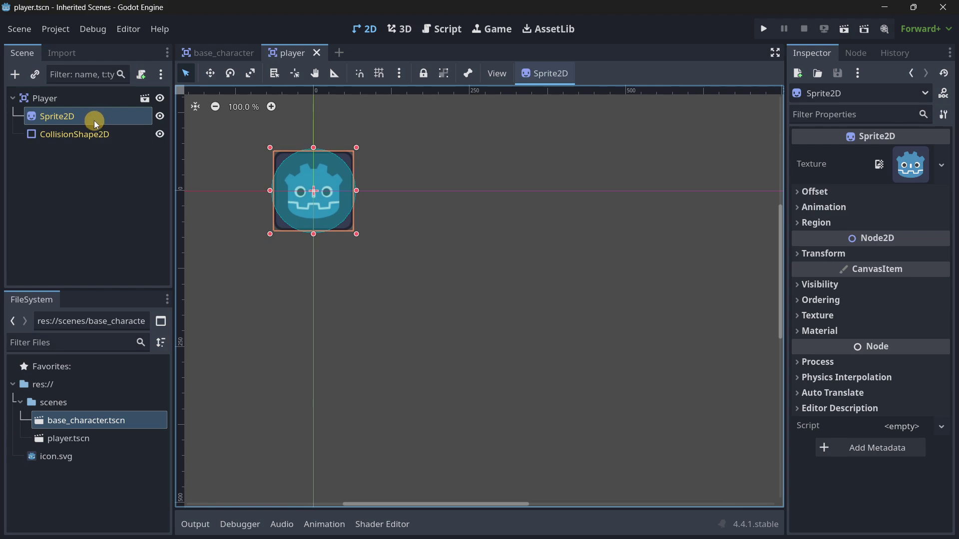
scroll(285, 172, "down", 3)
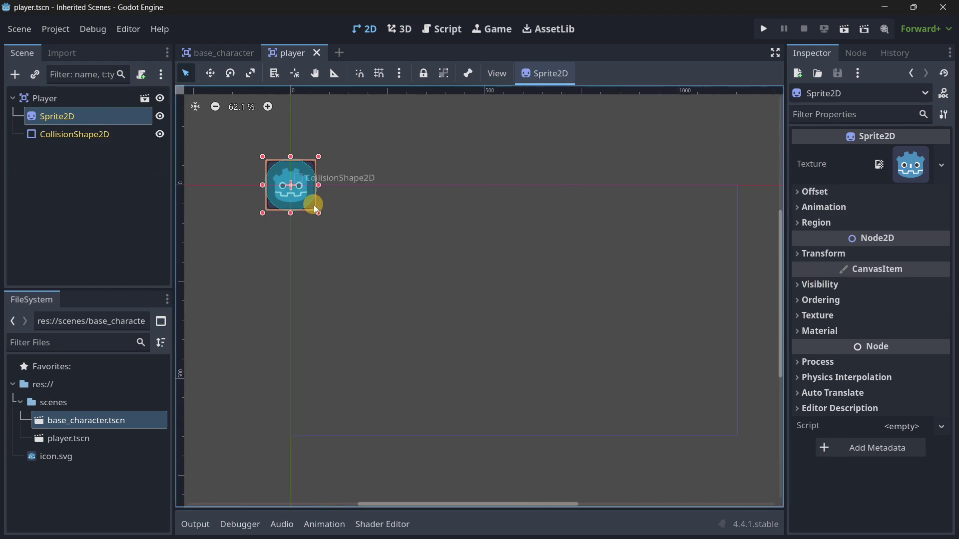
left_click(854, 285)
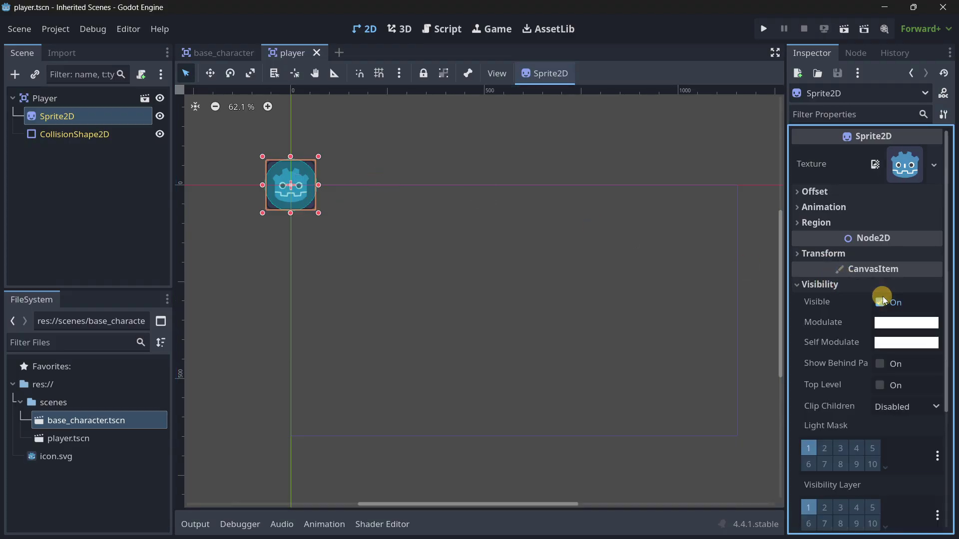
left_click(906, 167)
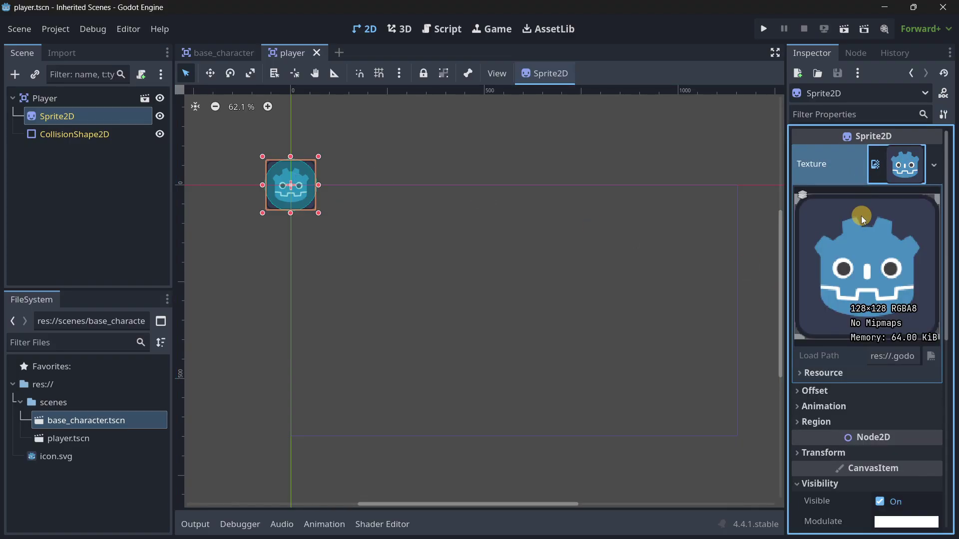
left_click(933, 165)
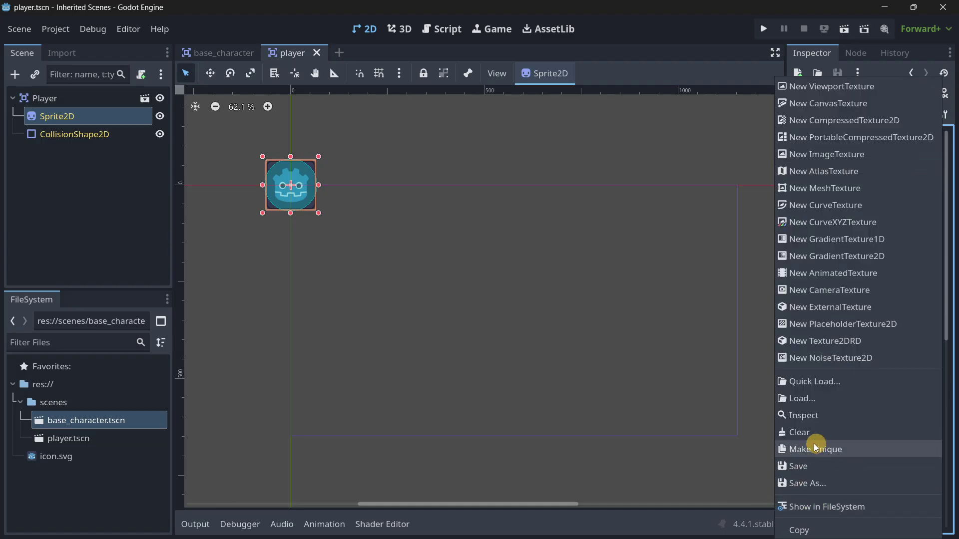
left_click(797, 433)
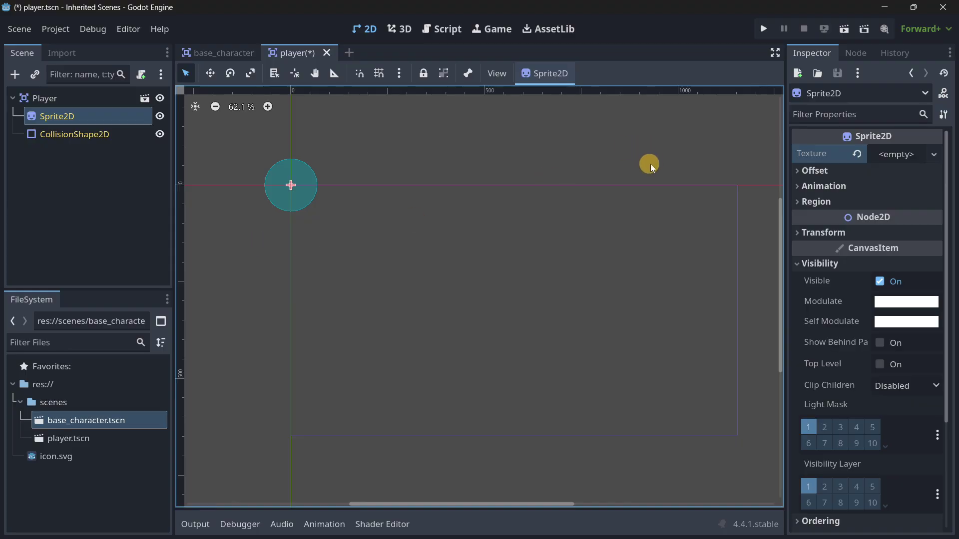
key("ctrl+z")
Step: Tint the Player scene's Sprite2D green by setting its Modulate colour to 49ff48
scroll(877, 259, "down", 3)
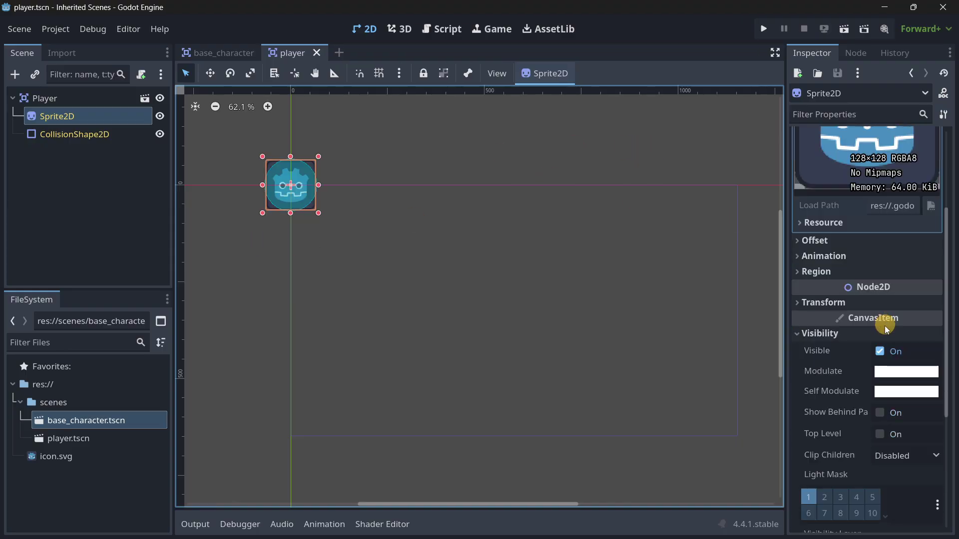
left_click(888, 372)
mouse_move(824, 222)
left_mouse_down()
mouse_move(793, 226)
mouse_move(817, 225)
left_mouse_up()
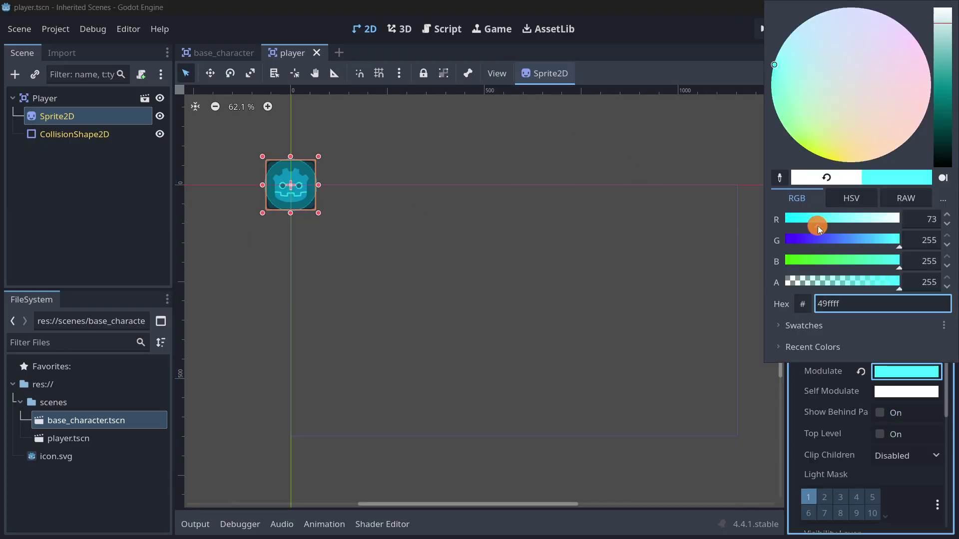
left_click(817, 262)
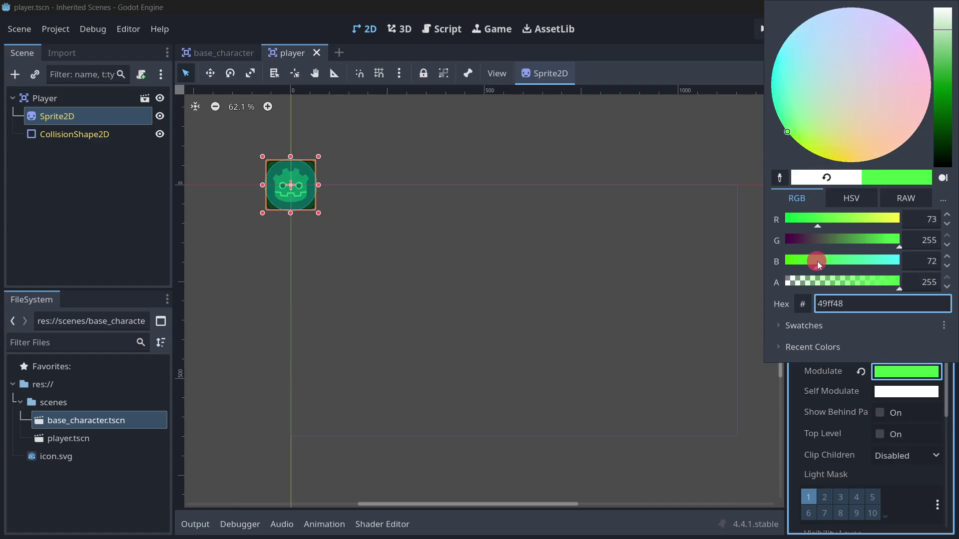
left_click(38, 221)
Step: Compare the sprite in the base_character scene with the tinted one in the player scene
scroll(336, 172, "down", 2)
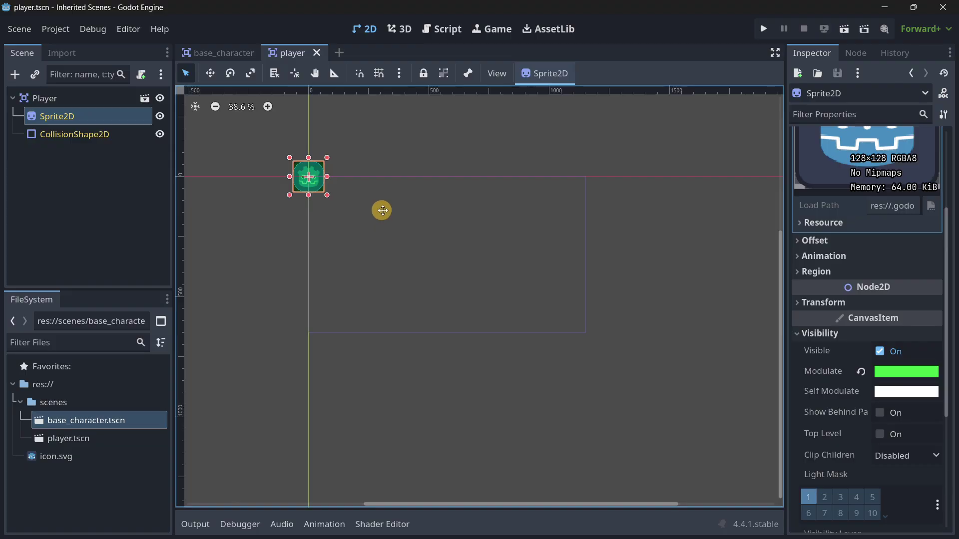
left_click(188, 52)
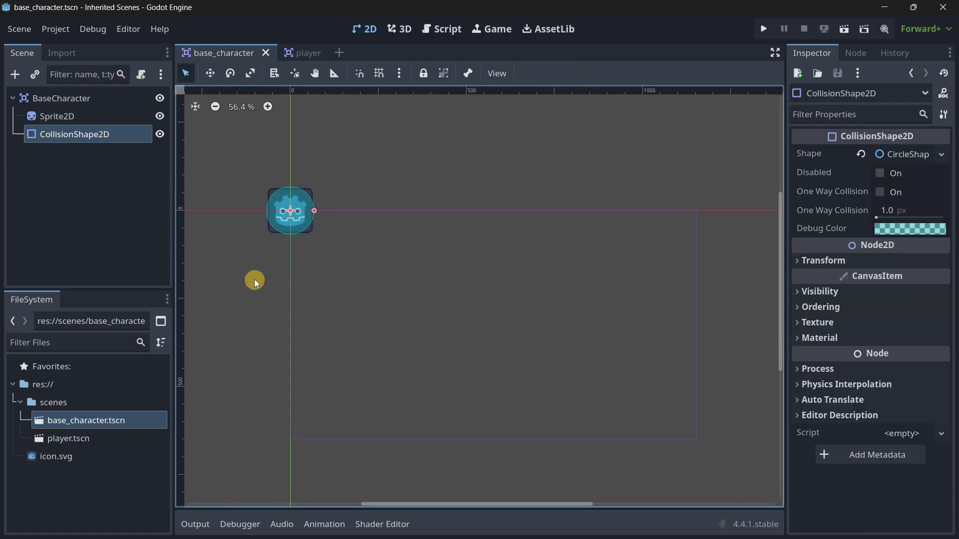
left_click(293, 52)
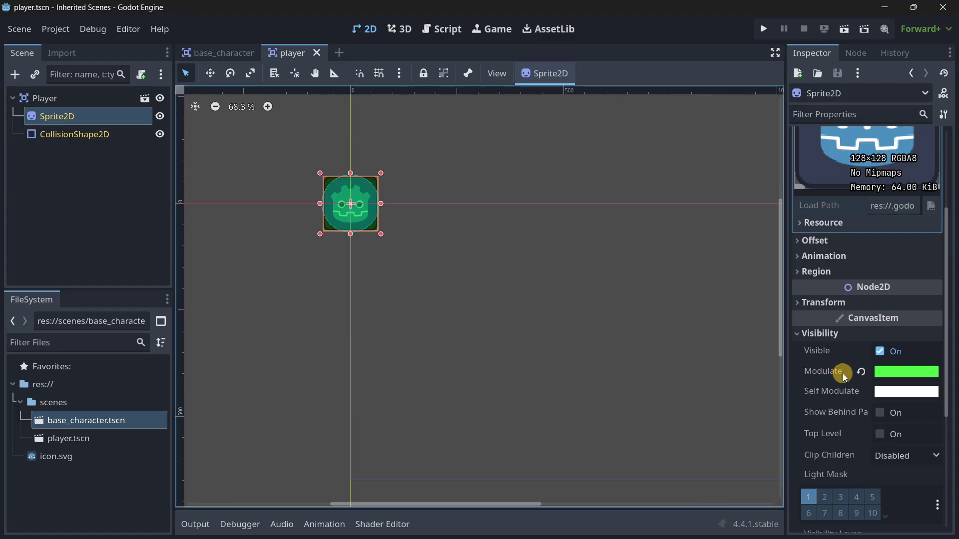
Step: Reset the Sprite2D's Modulate property to its inherited value, and undo the reset
left_click(861, 372)
key("ctrl+z")
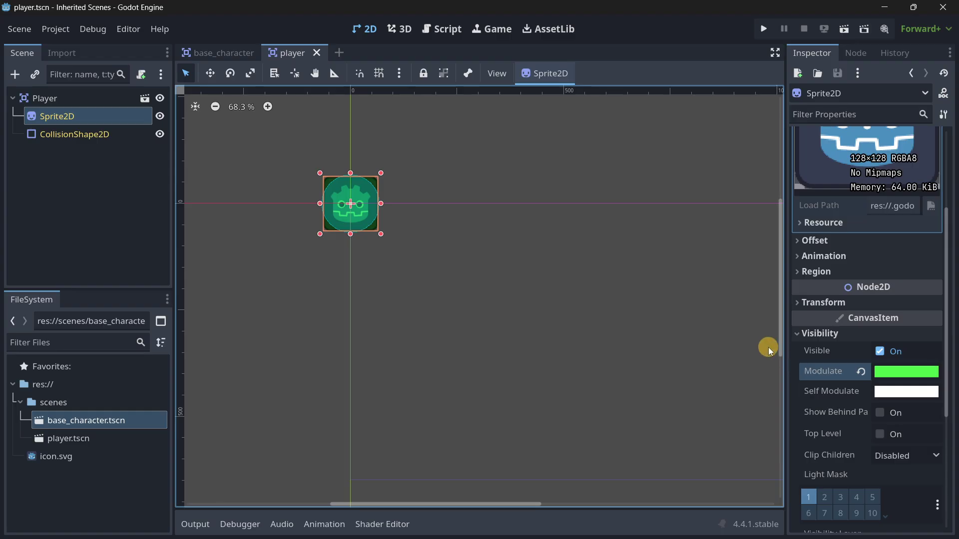
Step: Set the scale of the Player scene's Sprite2D to 0.65 and select its CollisionShape2D
left_click(73, 133)
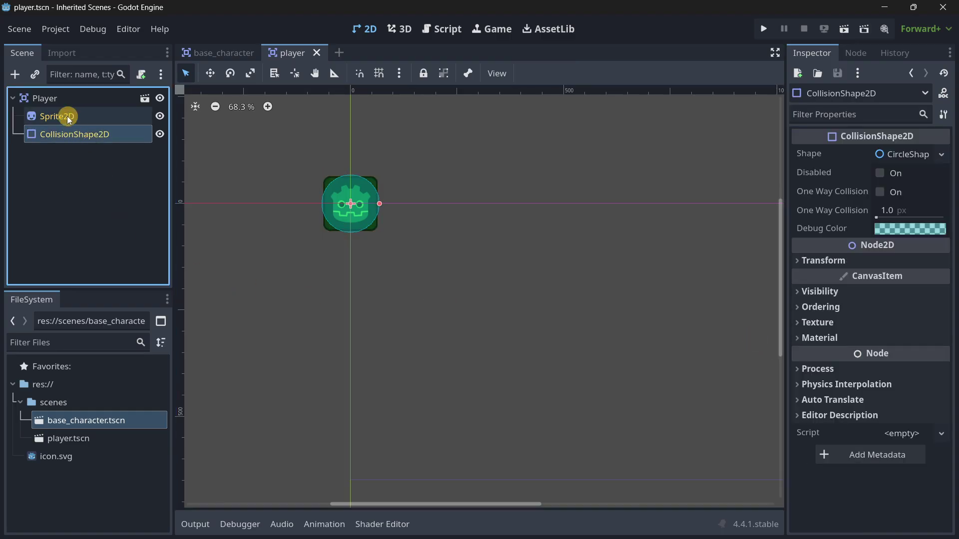
left_click(67, 116)
scroll(335, 213, "down", 6)
scroll(367, 206, "up", 7)
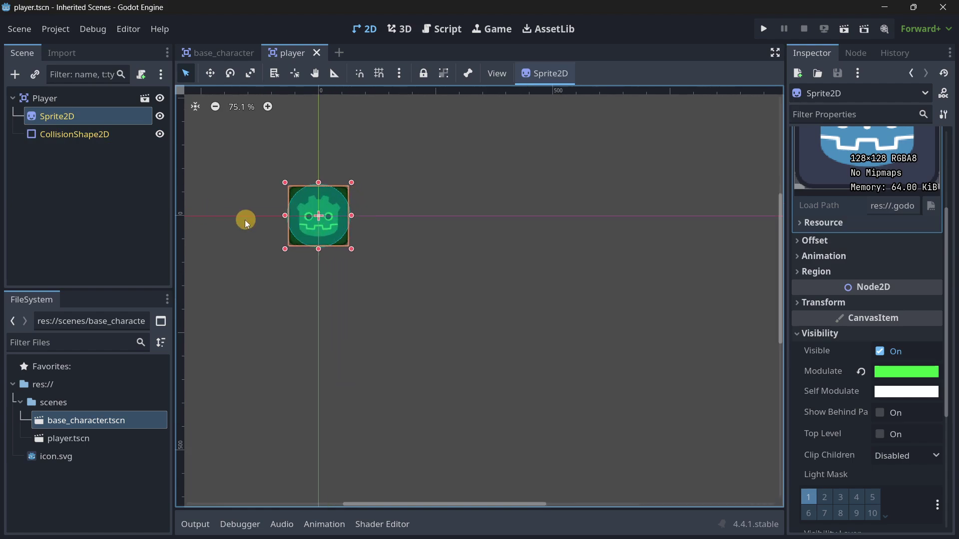
middle_click_drag(237, 220, 302, 214)
scroll(820, 320, "down", 5)
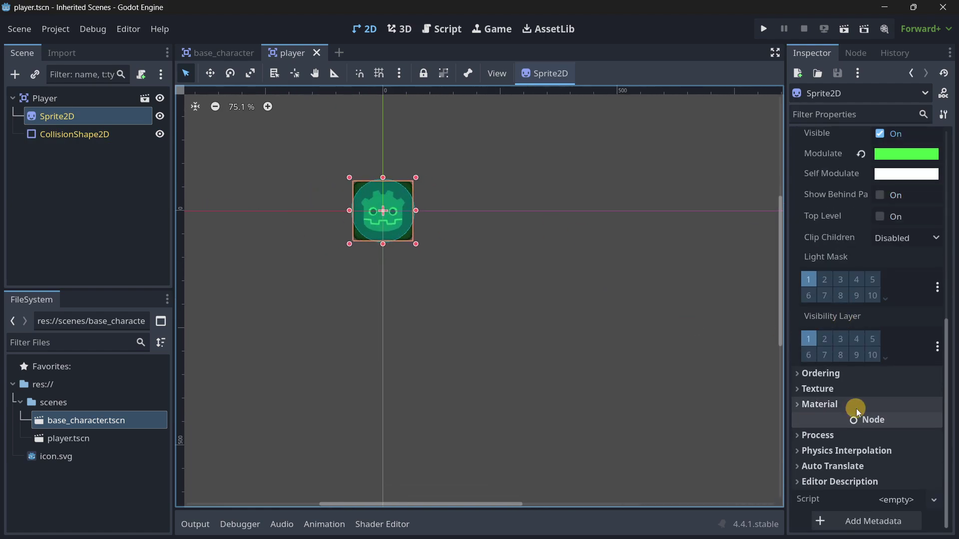
scroll(847, 419, "up", 7)
left_click(841, 452)
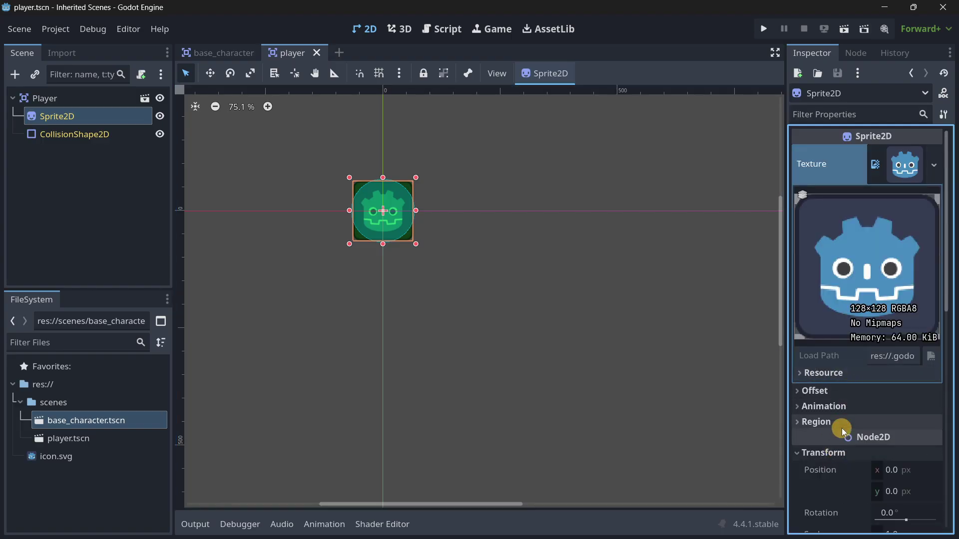
scroll(849, 440, "down", 2)
left_click(884, 435)
type("0.65")
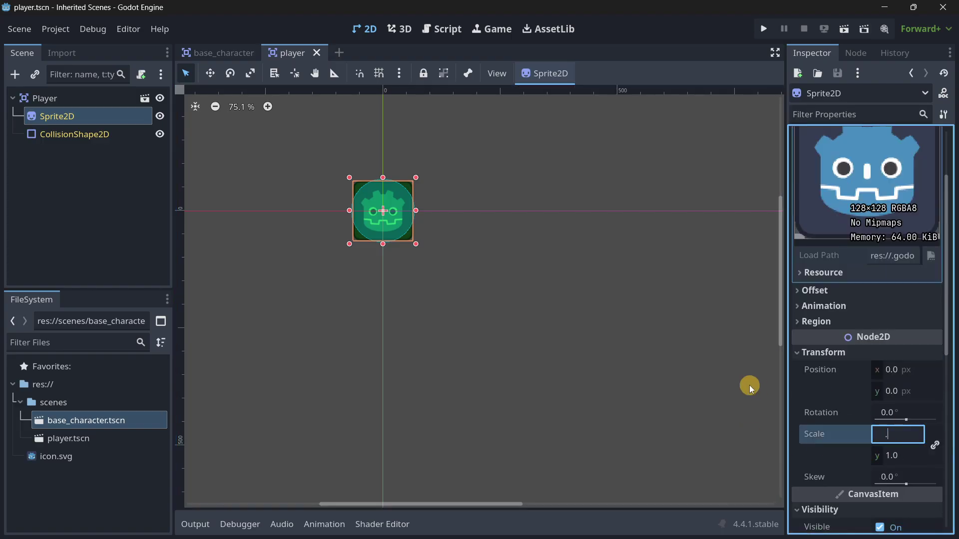
key("Return")
left_click(82, 134)
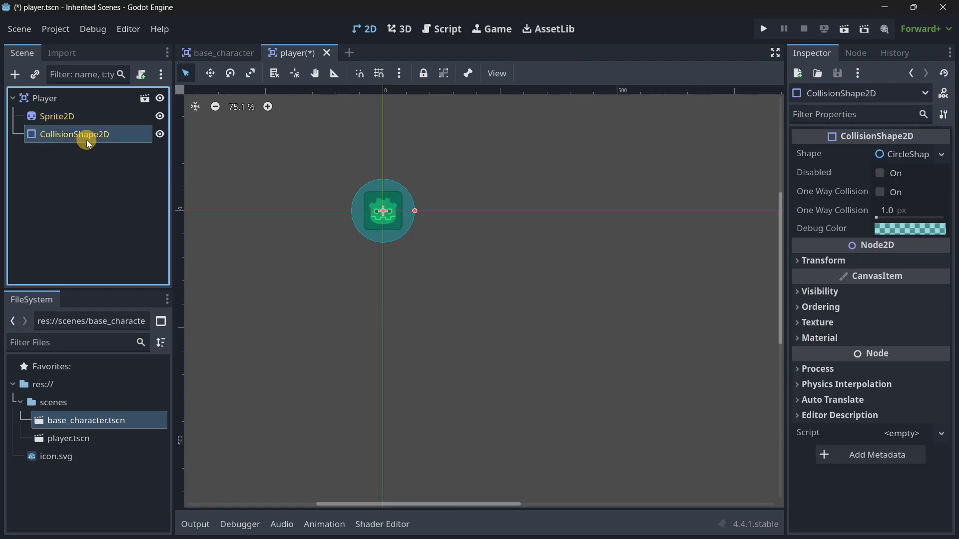
Step: Shrink the Player scene's collision circle so that it fits inside the scaled sprite, and save the scene
scroll(230, 169, "up", 4)
left_click_drag(600, 247, 580, 245)
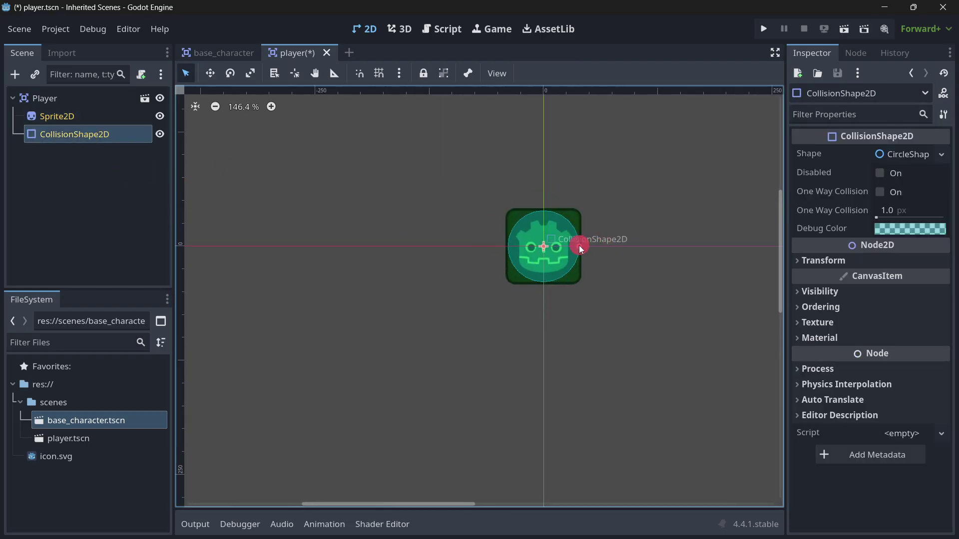
key("ctrl+s")
scroll(614, 267, "down", 5)
Step: In base_character, make the CollisionShape2D's circle shape unique, enlarge its radius to about 68 px around the sprite, and save
left_click(220, 52)
scroll(332, 208, "up", 13)
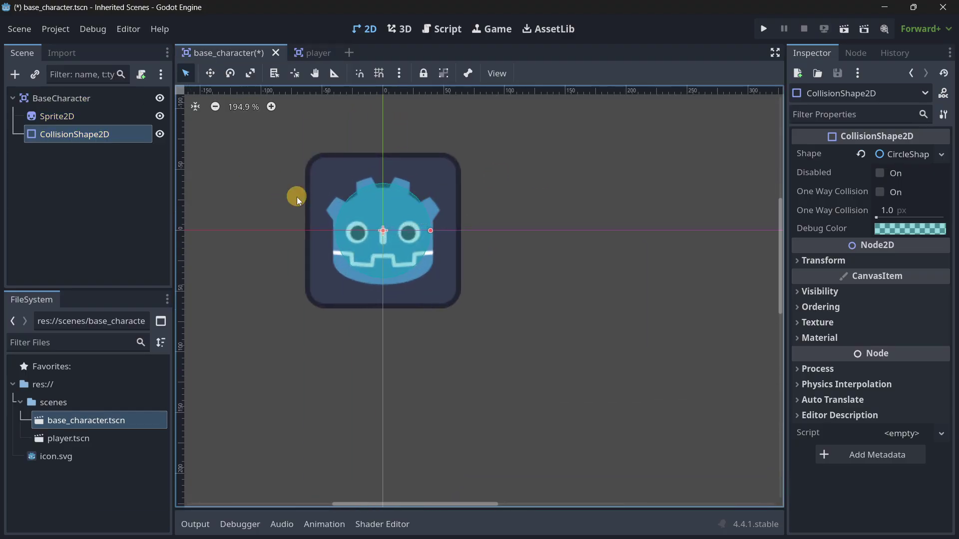
left_click(65, 133)
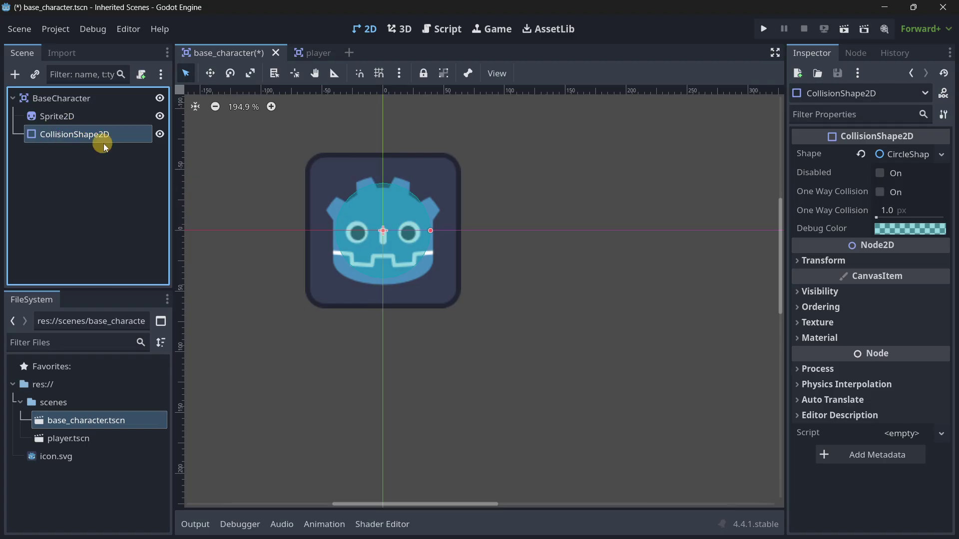
left_click(941, 154)
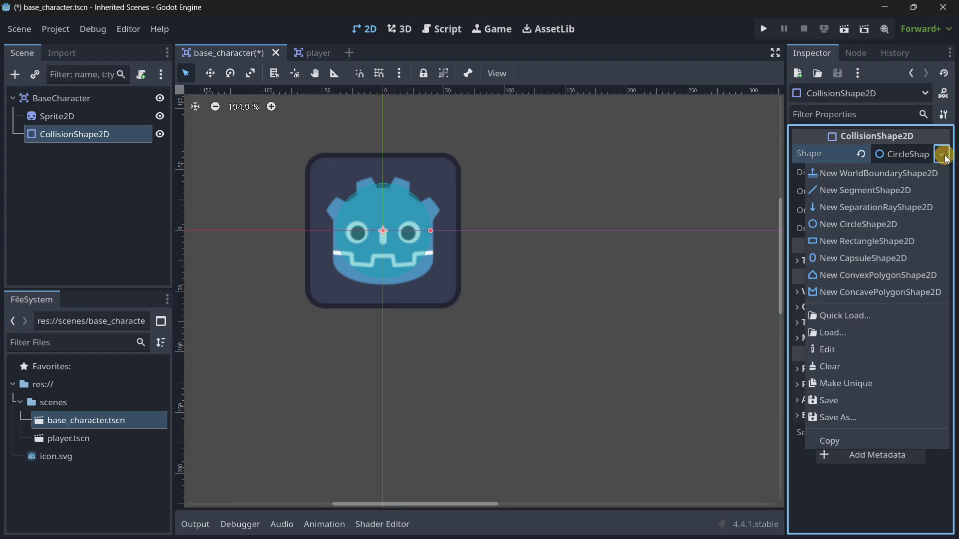
left_click(849, 383)
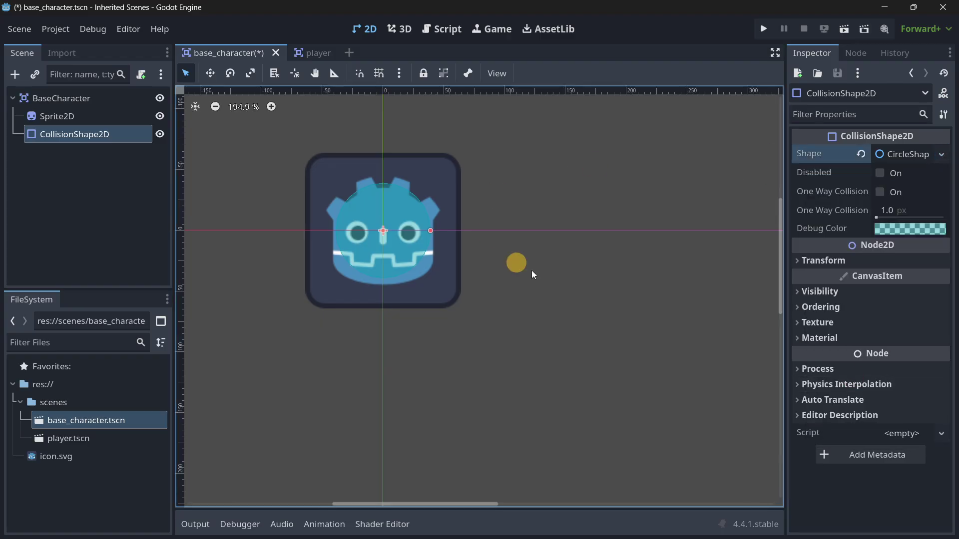
left_click_drag(431, 229, 466, 230)
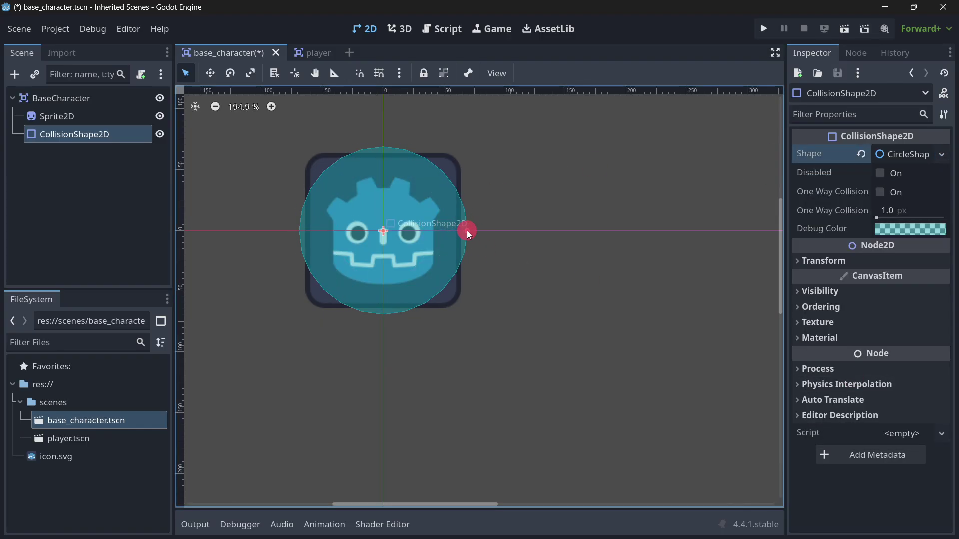
key("ctrl+s")
Step: In the player scene, make the CollisionShape2D's circle shape unique, shrink its radius to about 38 px, and save
left_click(310, 53)
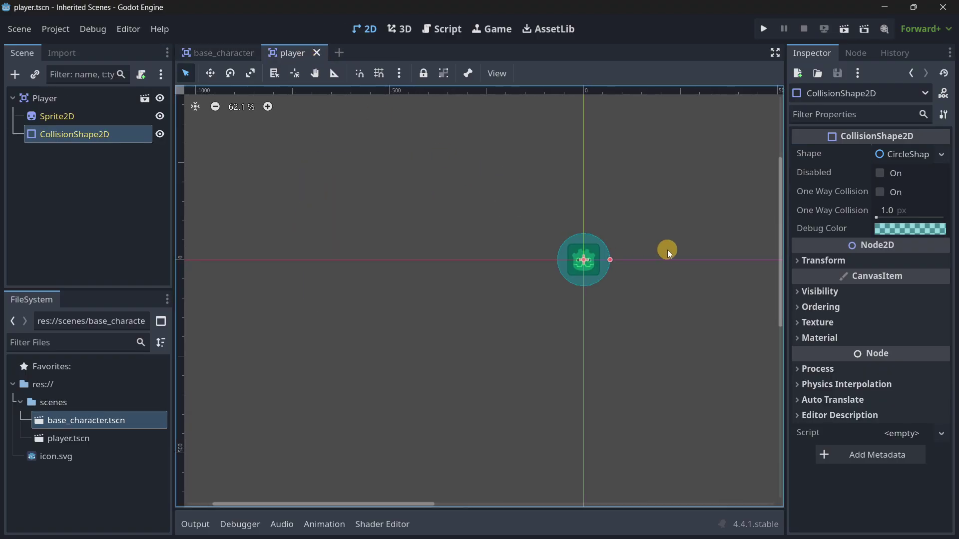
scroll(667, 249, "right", 4)
scroll(567, 223, "up", 5)
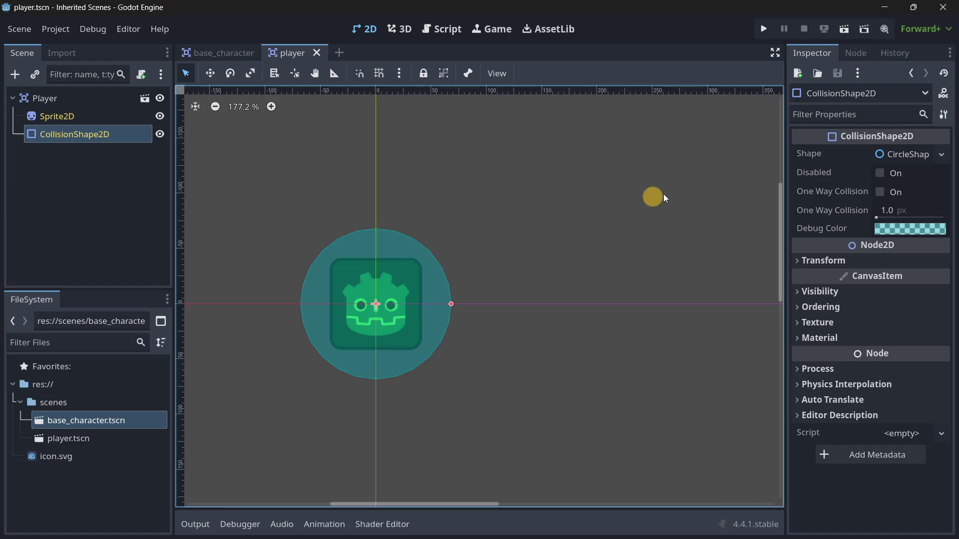
left_click(933, 160)
left_click(841, 385)
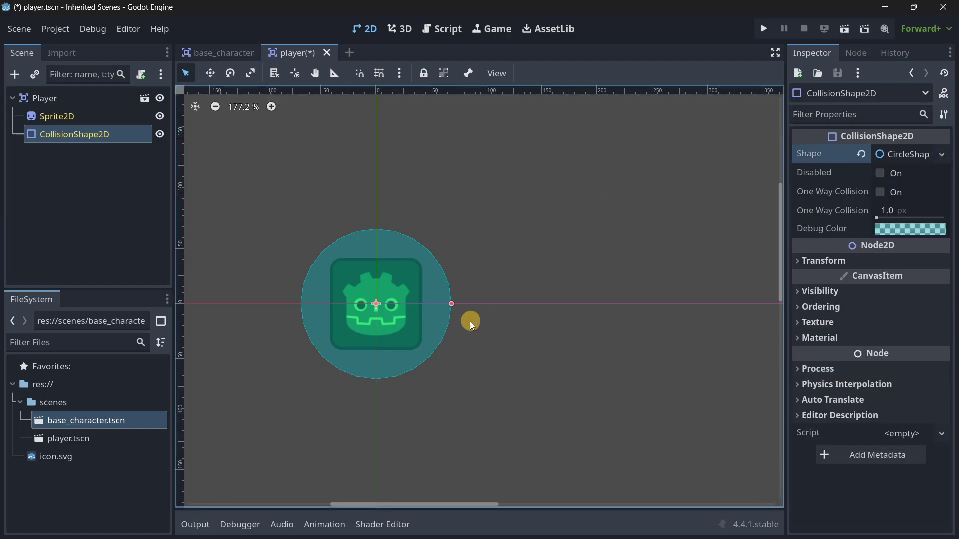
key("ctrl+s")
left_click_drag(449, 304, 417, 303)
key("ctrl+s")
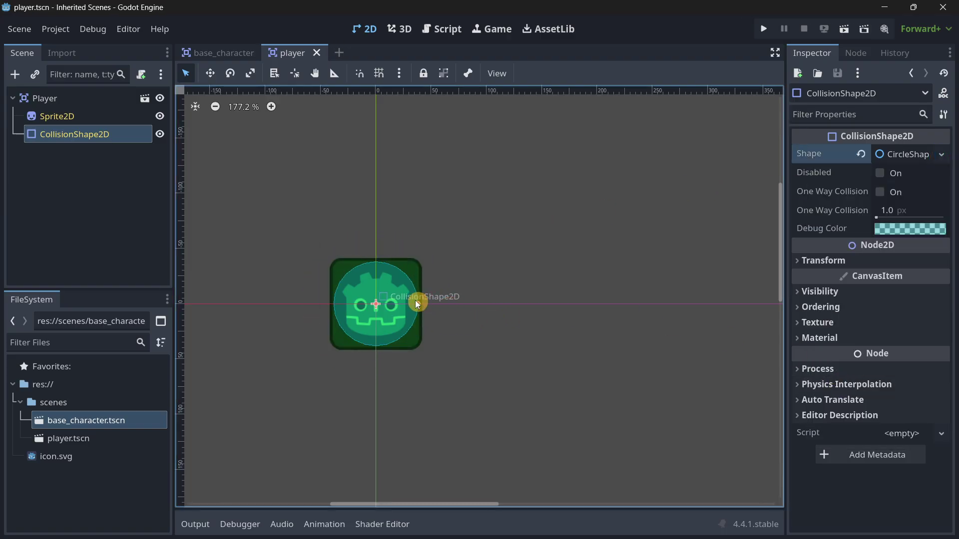
Step: Compare the collision circle's radius in the base_character scene with the one in the player scene
left_click(202, 54)
scroll(380, 179, "down", 2)
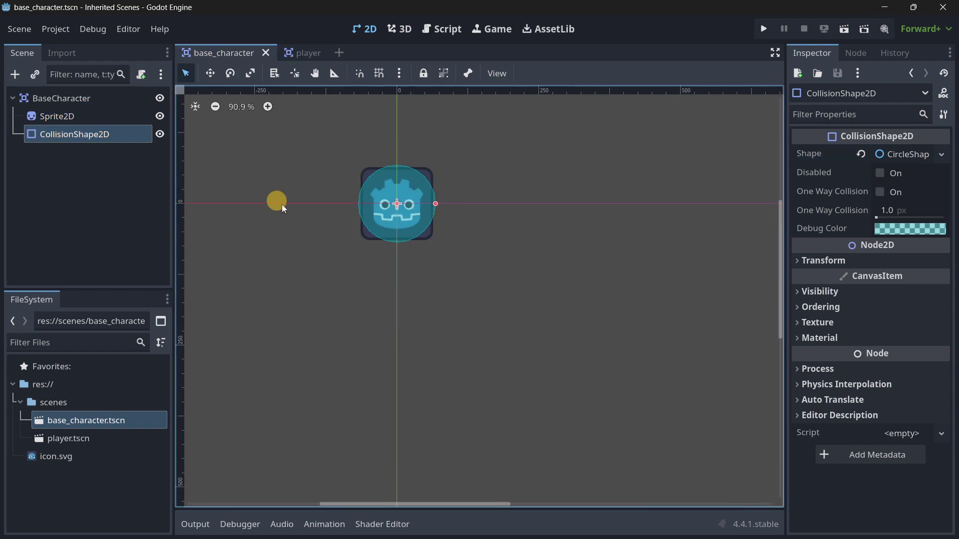
left_click(895, 160)
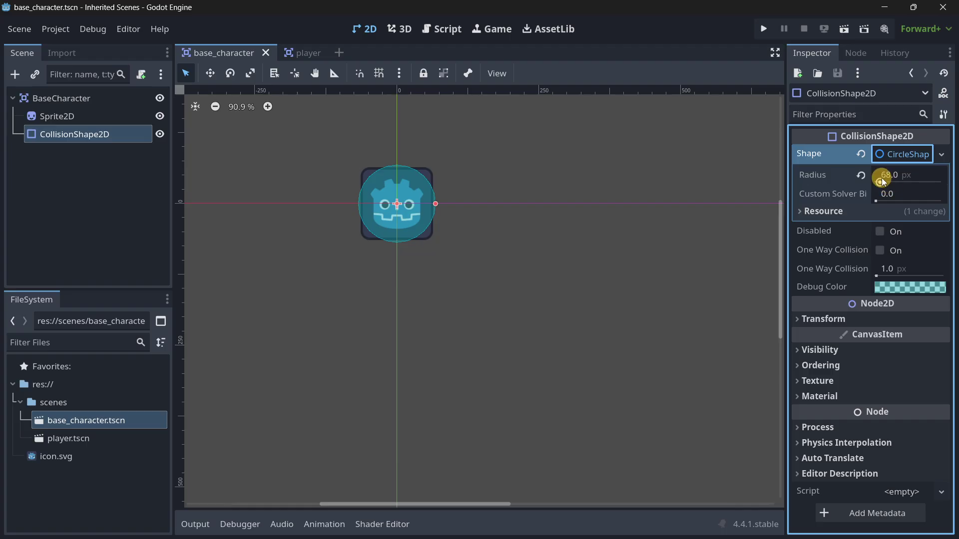
left_click(298, 54)
left_click(894, 156)
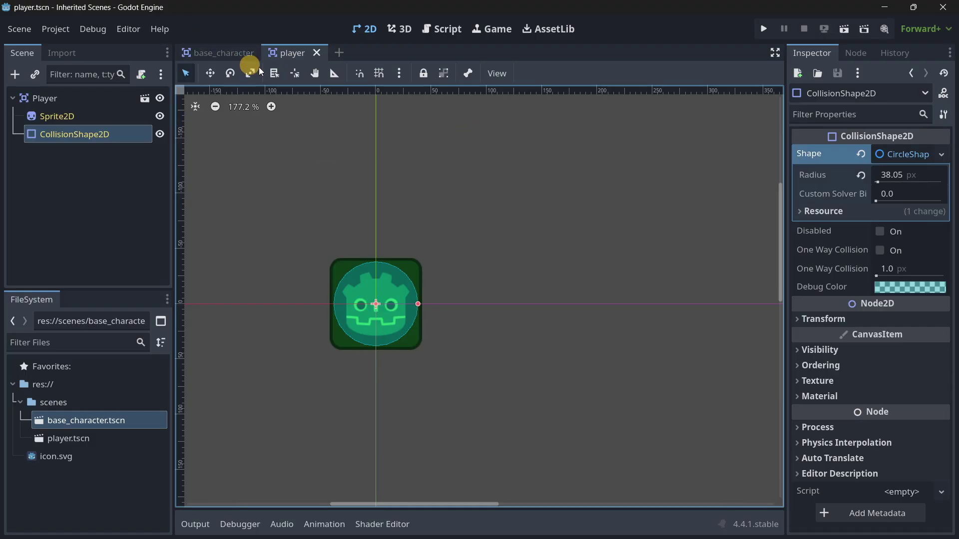
scroll(400, 250, "down", 5)
Step: Add a GPUParticles2D node as a child of the BaseCharacter root in the base_character scene
left_click(205, 54)
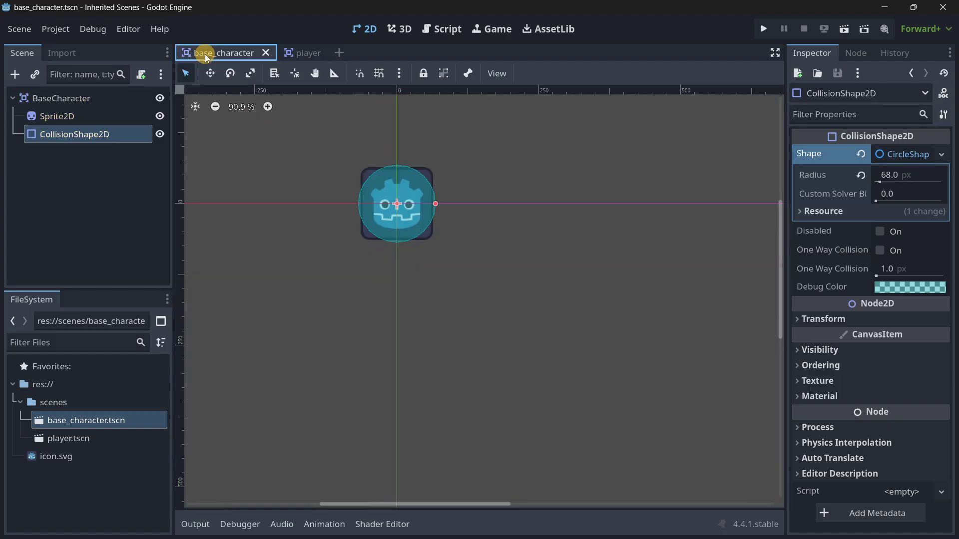
left_click(42, 98)
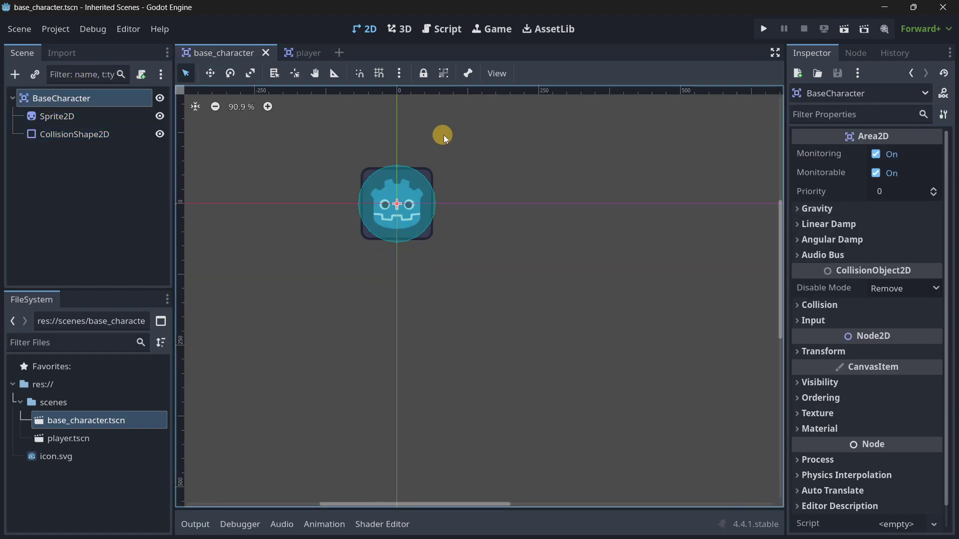
scroll(503, 252, "down", 8)
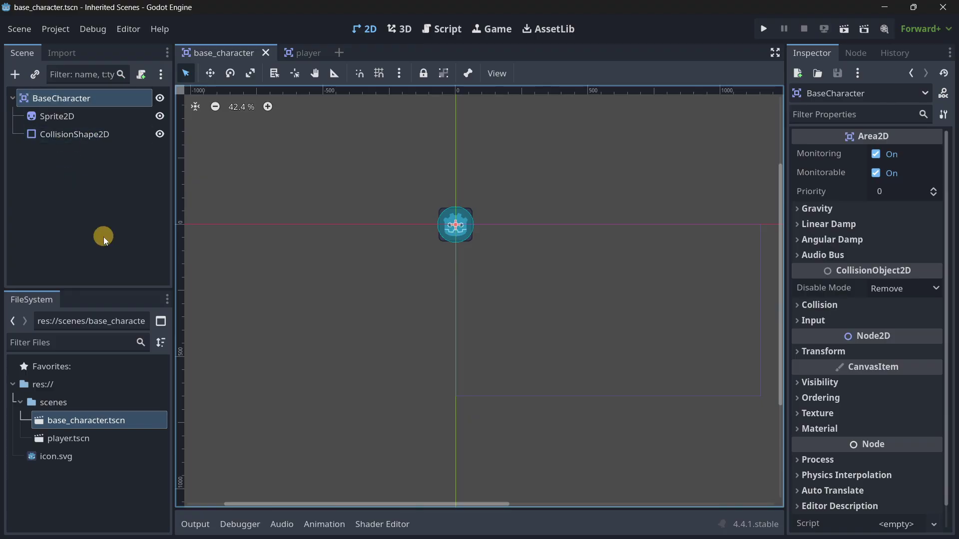
left_click(16, 76)
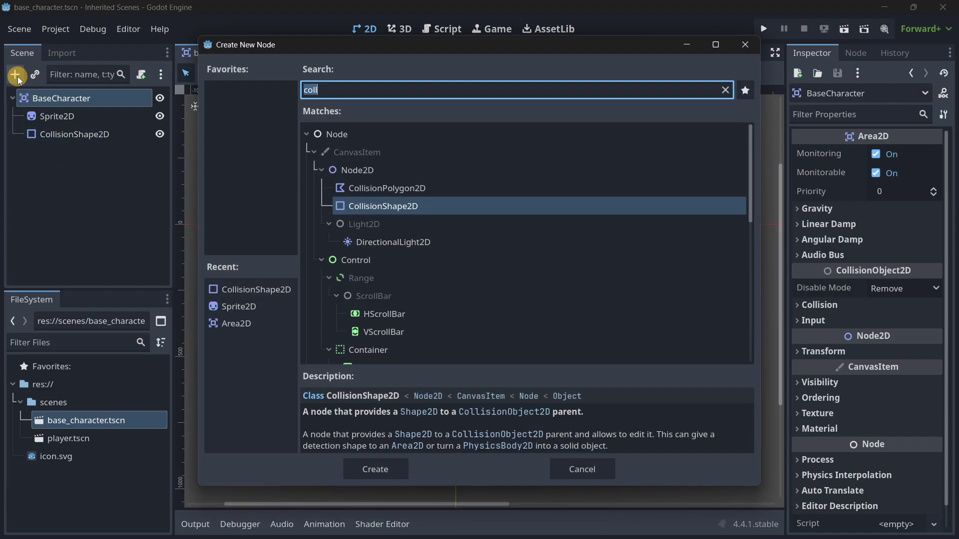
type("gpu")
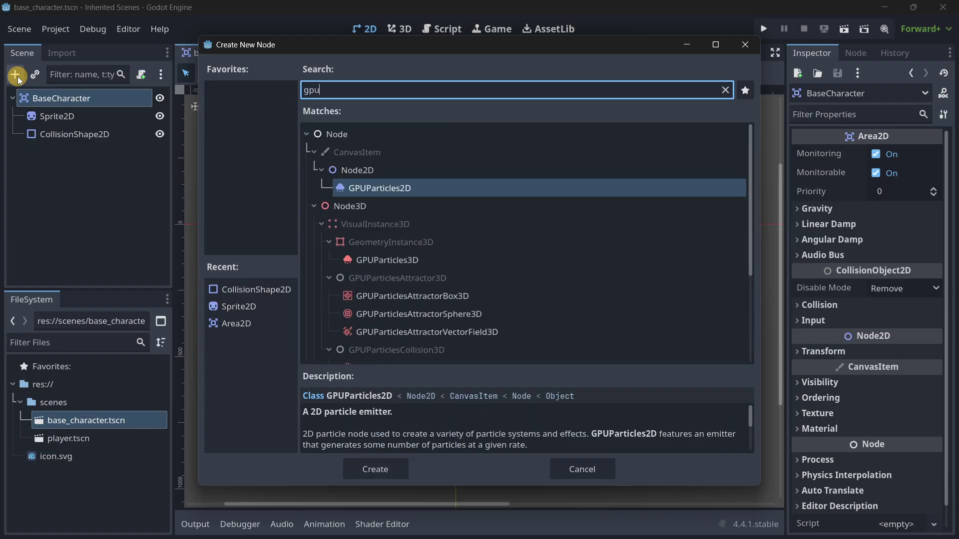
key("Return")
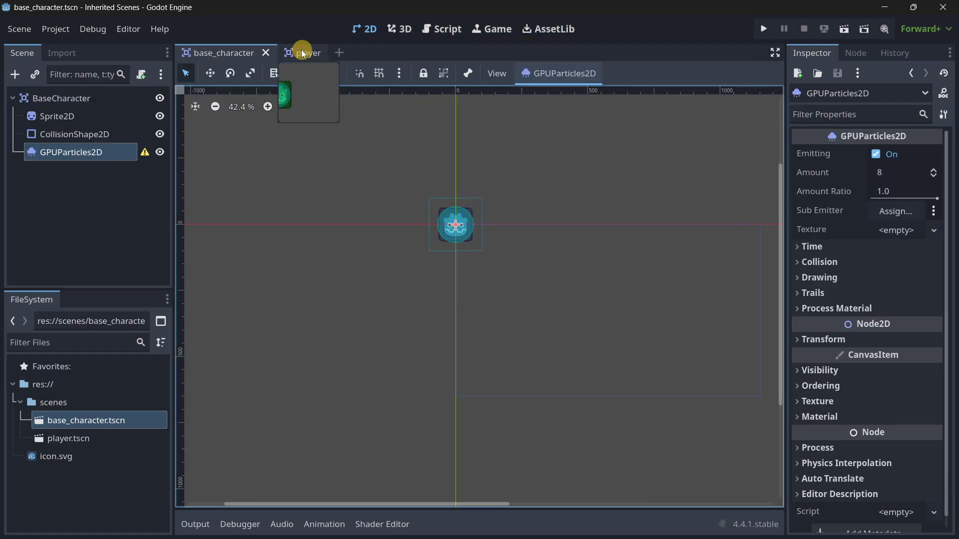
Step: Check the player scene for the inherited GPUParticles2D node and return to base_character
left_click(301, 50)
left_click(85, 154)
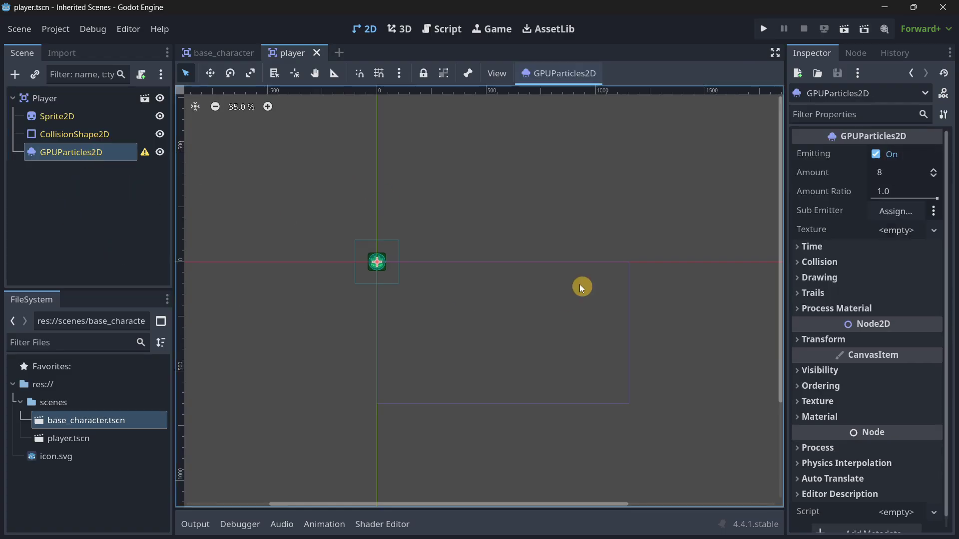
left_click(194, 55)
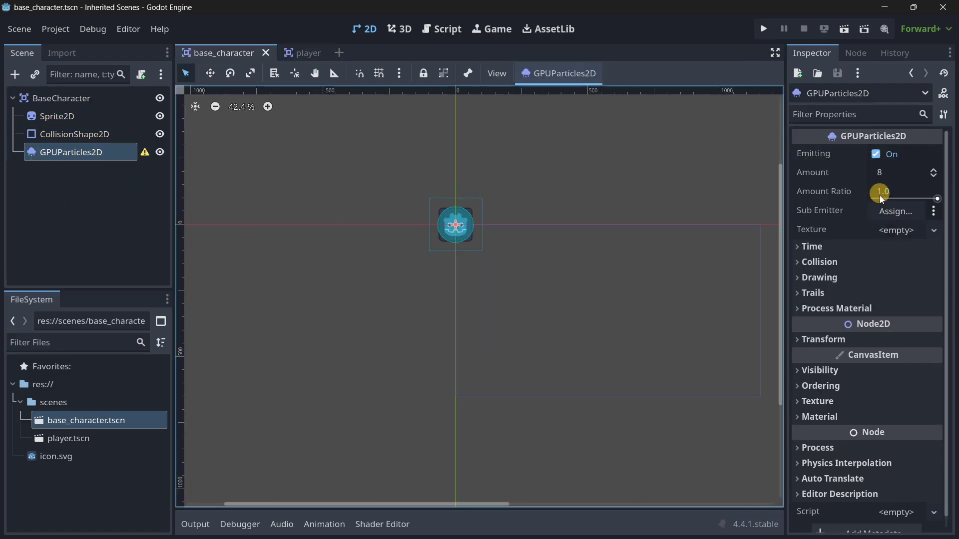
left_click(879, 211)
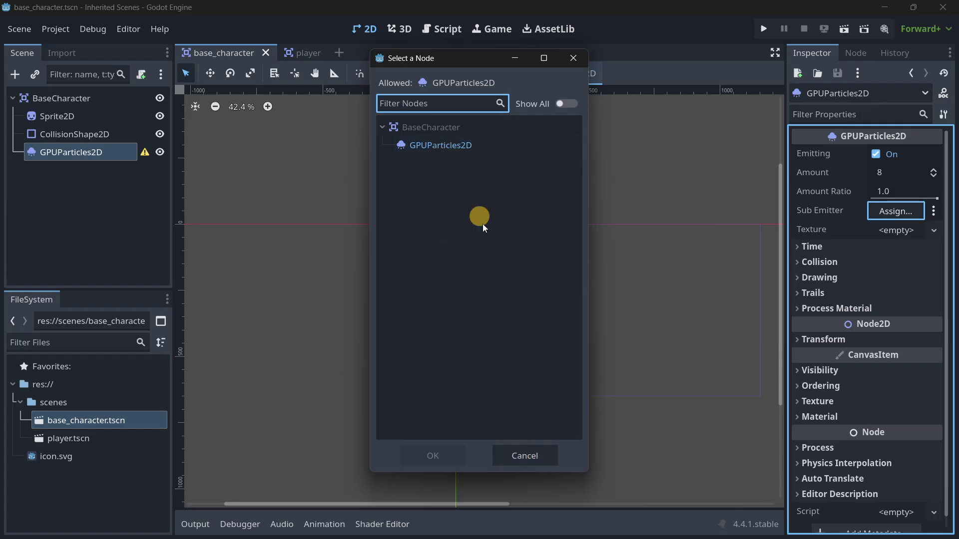
left_click(524, 466)
left_click(524, 456)
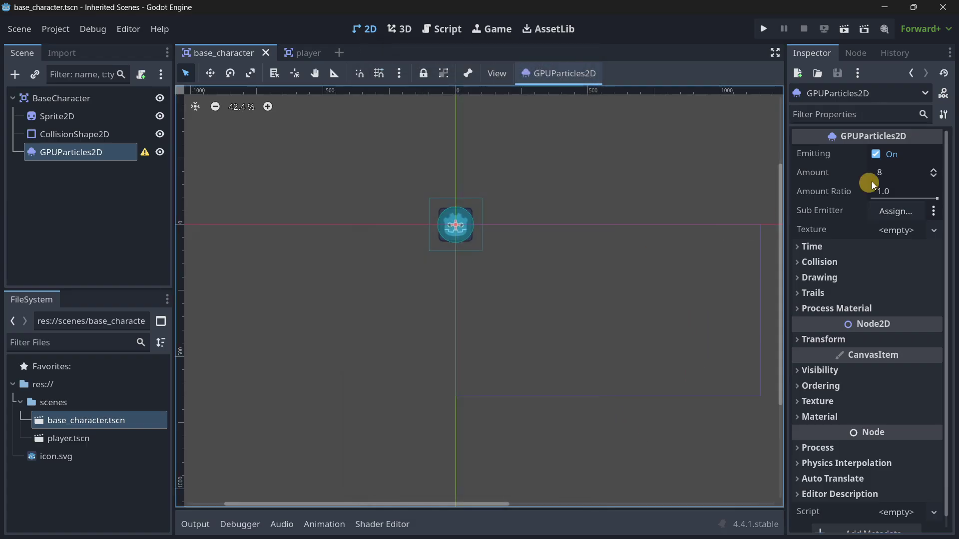
Step: Assign a new ParticleProcessMaterial as the process material of BaseCharacter's GPUParticles2D
scroll(424, 197, "up", 10)
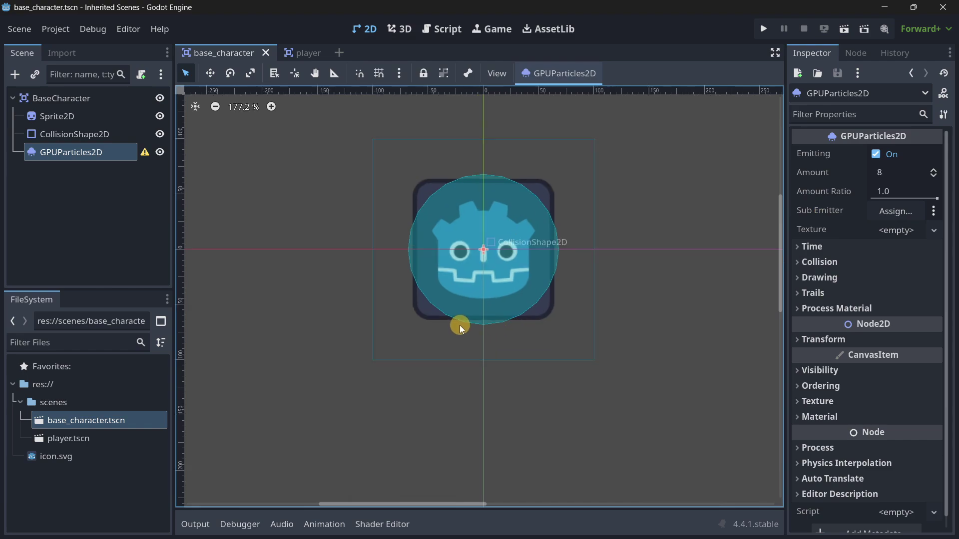
scroll(490, 308, "up", 3)
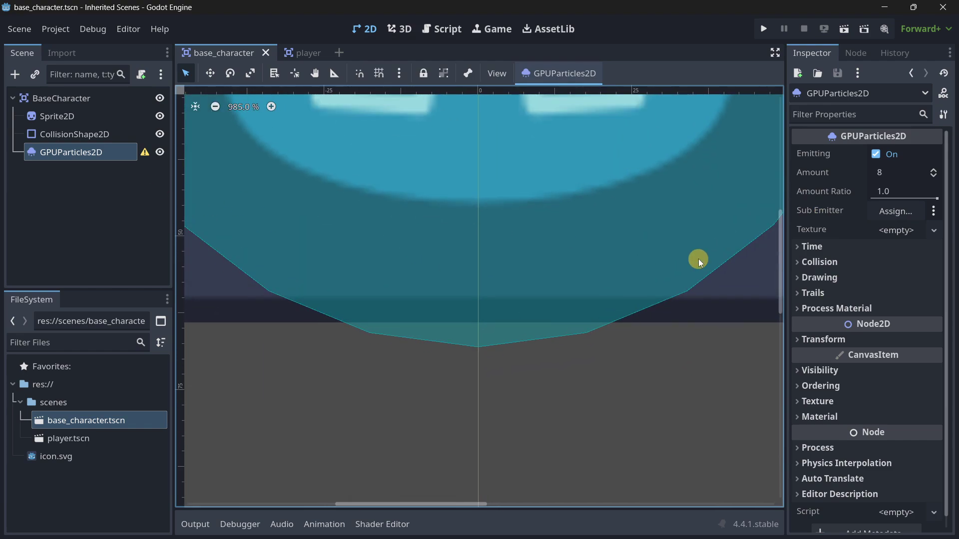
left_click(829, 308)
left_click(894, 327)
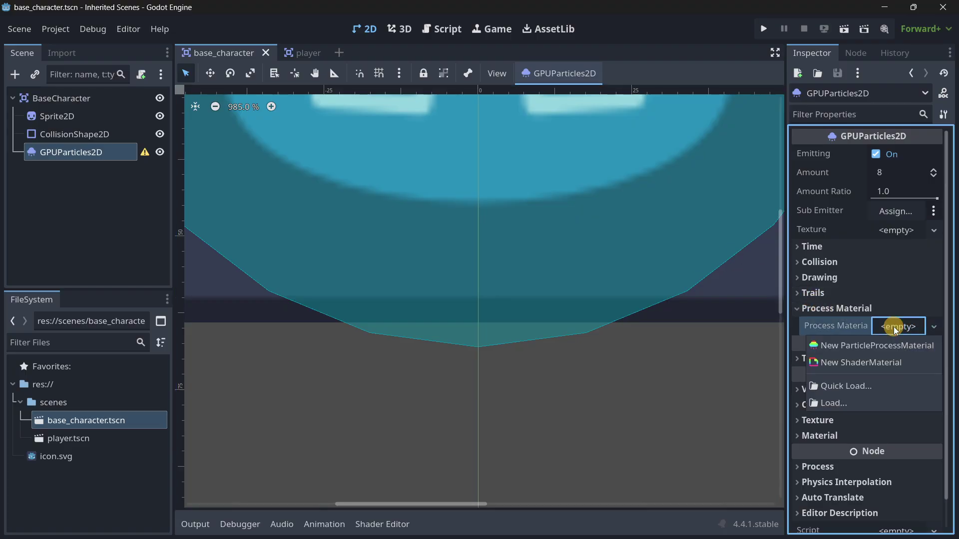
left_click(862, 347)
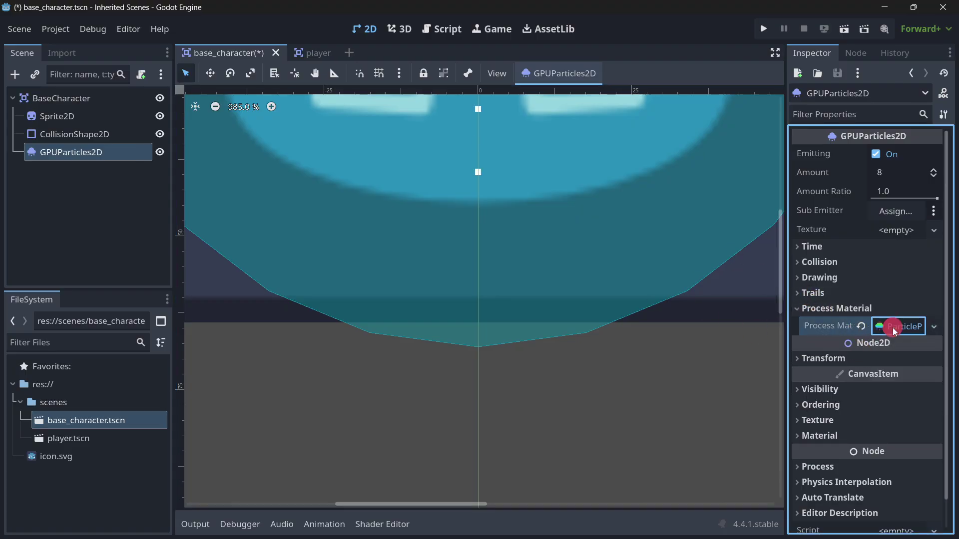
Step: Set the particle process material's display colour to magenta and save the base_character scene
left_click(892, 327)
scroll(528, 239, "down", 5)
scroll(829, 335, "down", 2)
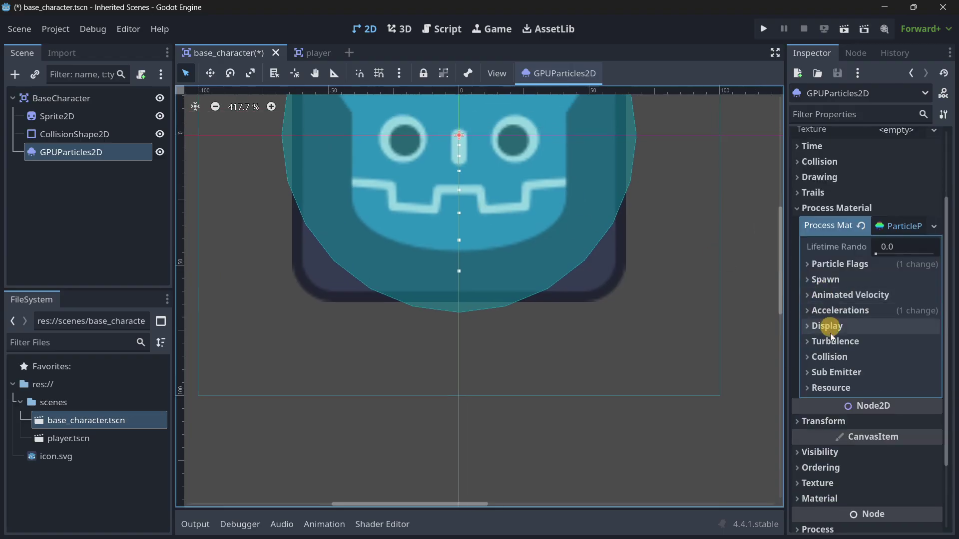
left_click(832, 311)
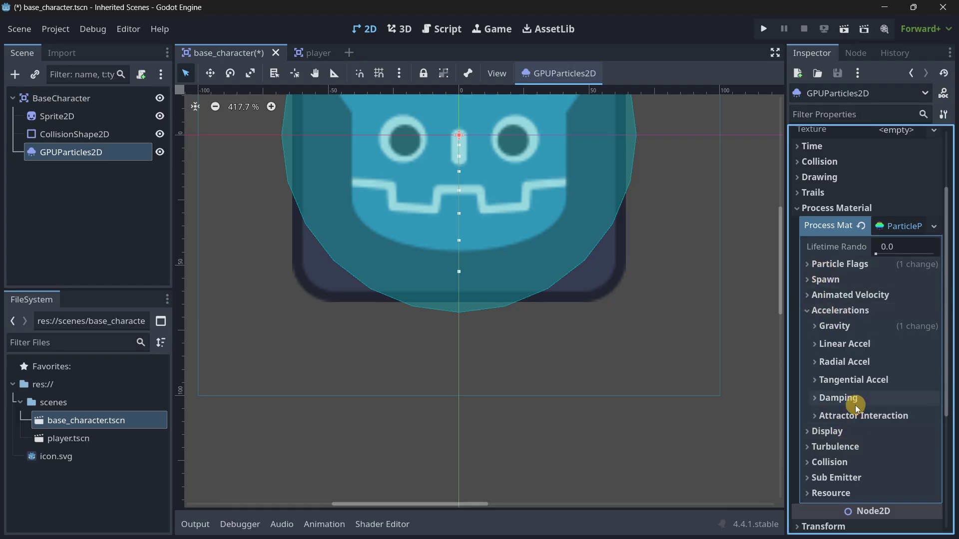
left_click(829, 431)
scroll(856, 399, "down", 3)
left_click(846, 384)
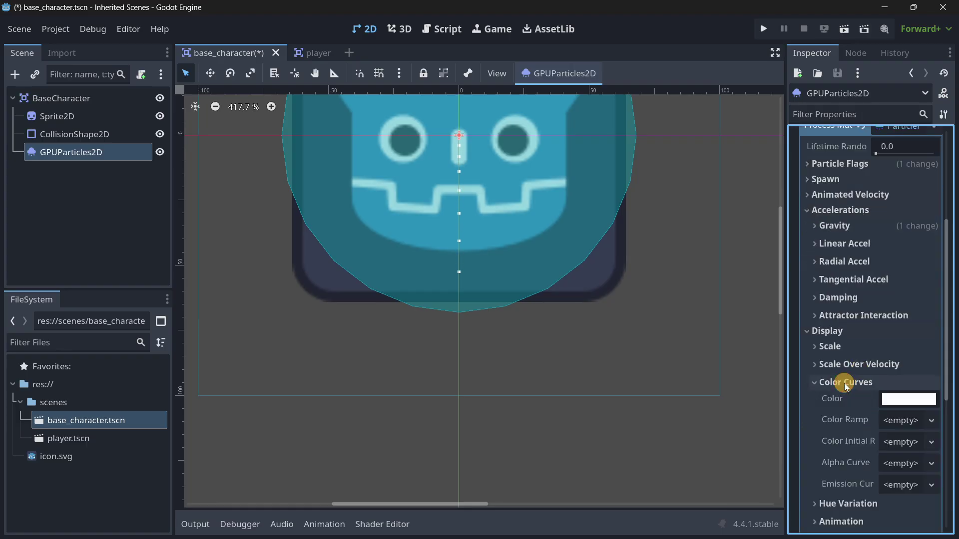
left_click(894, 399)
left_click(817, 271)
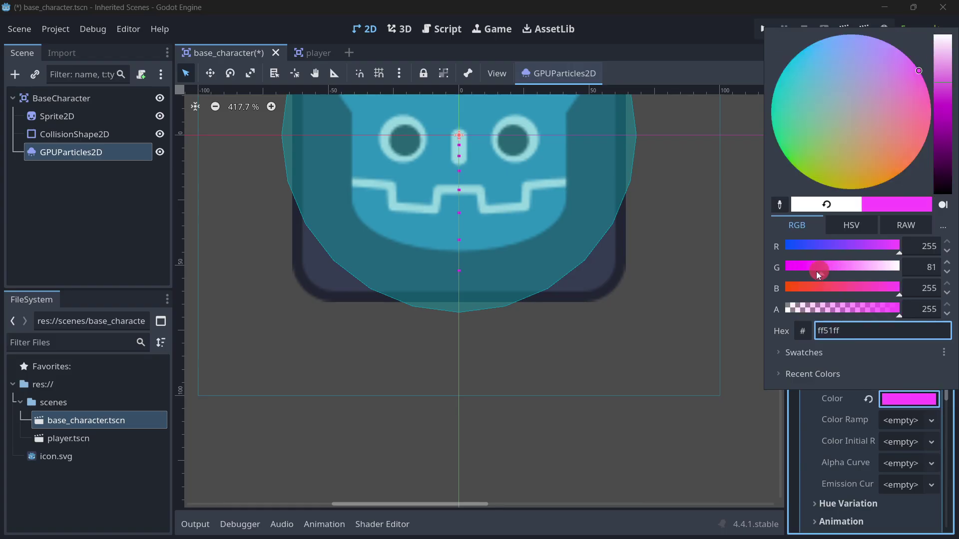
key("Escape")
key("ctrl+s")
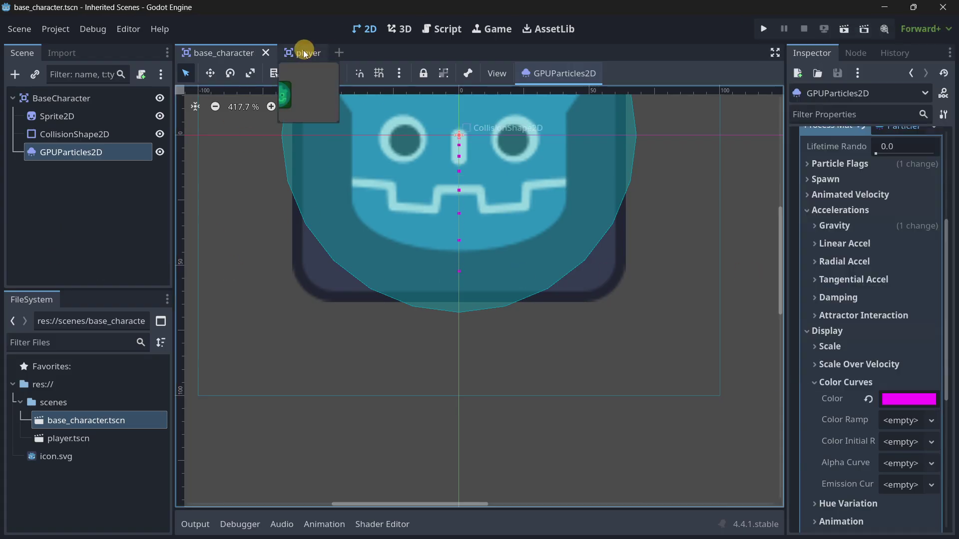
Step: Compare the coloured particles in the player scene with those in base_character
left_click(304, 52)
scroll(430, 211, "up", 10)
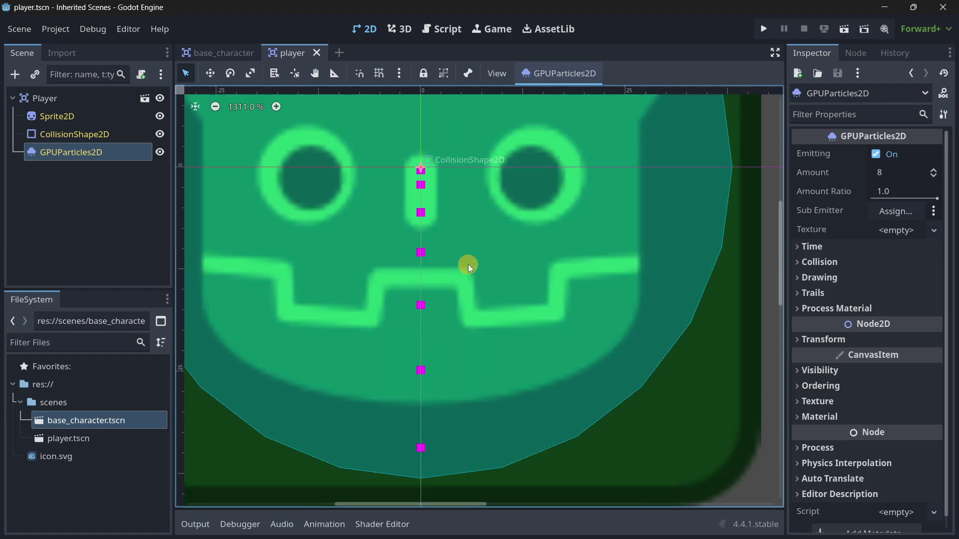
left_click(207, 50)
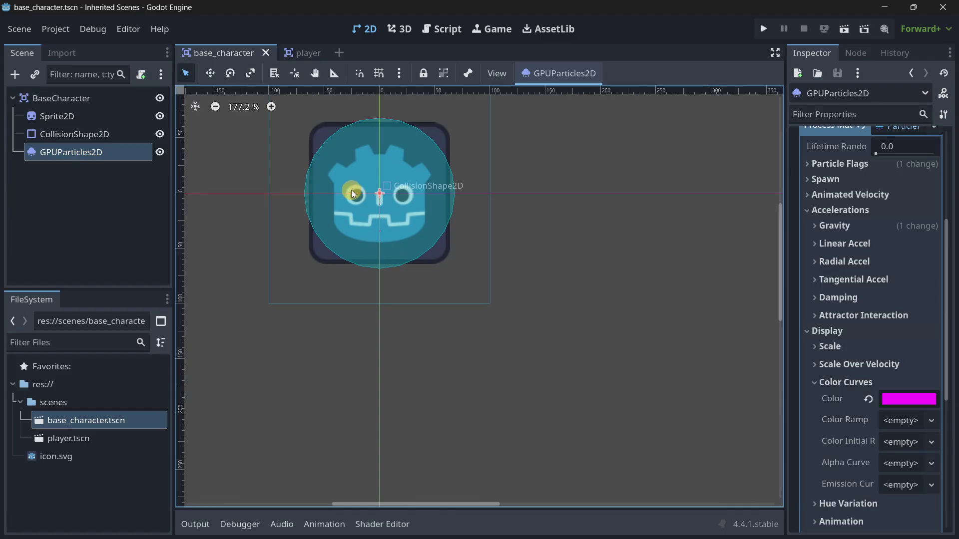
scroll(352, 190, "down", 6)
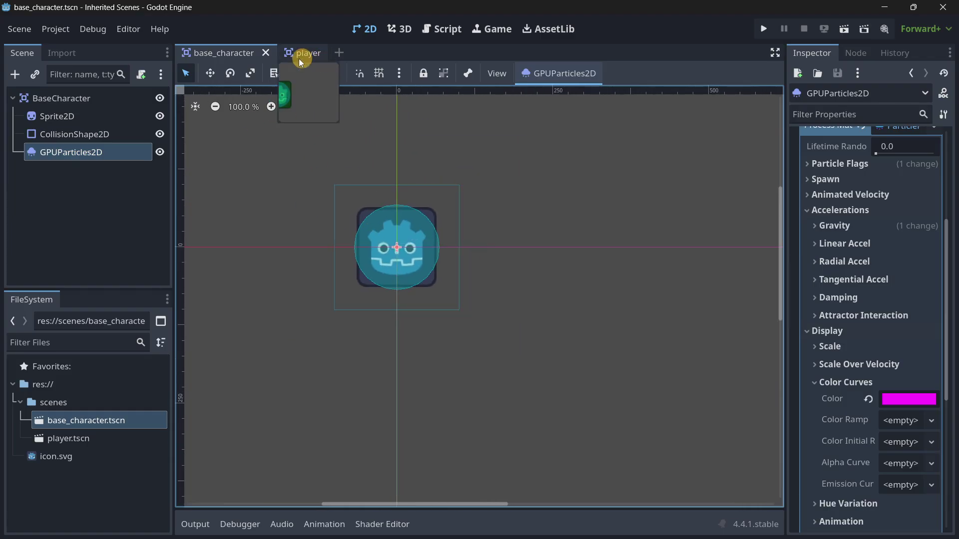
Step: Delete the GPUParticles2D node from BaseCharacter and confirm its removal
left_click(122, 162)
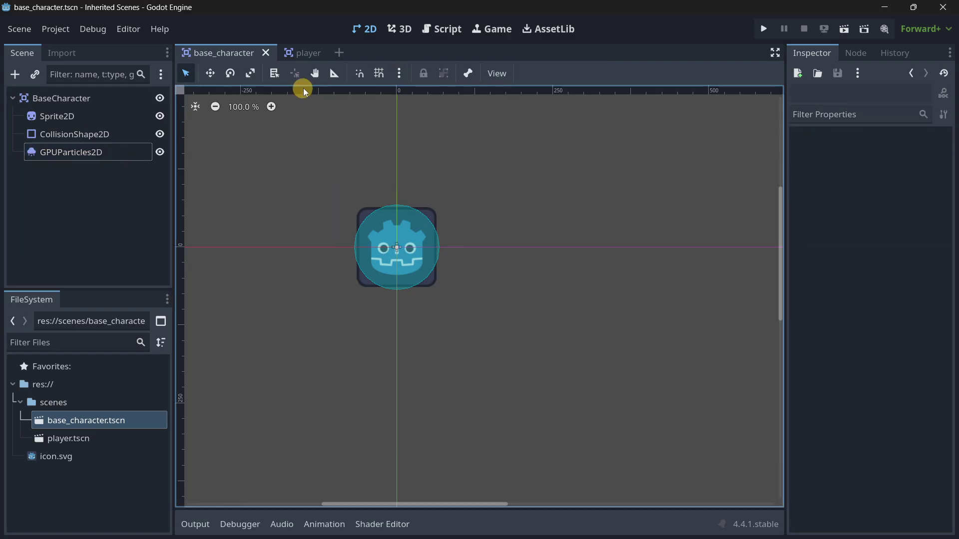
left_click(101, 158)
key("Delete")
key("Return")
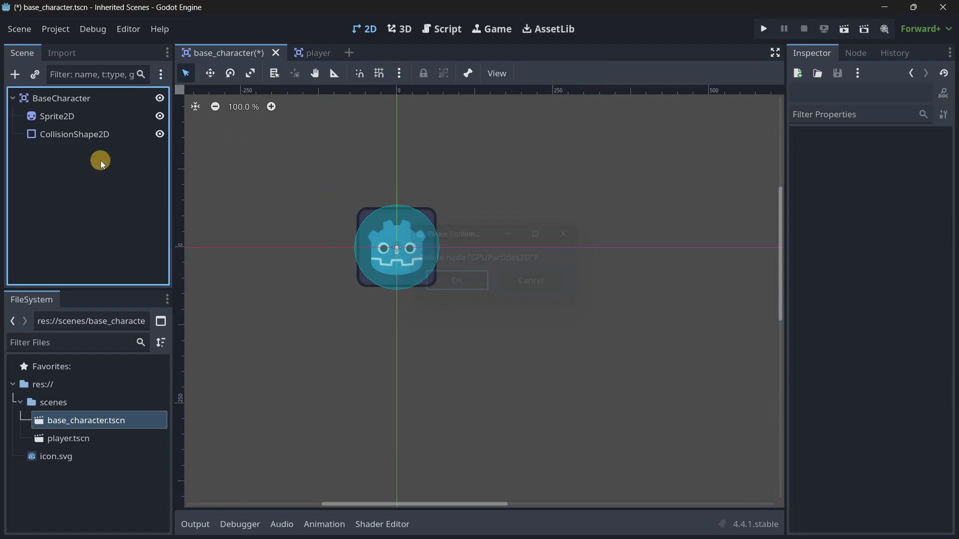
Step: Create a new inherited scene from base_character.tscn and rename its root node to Wizard
right_click(87, 418)
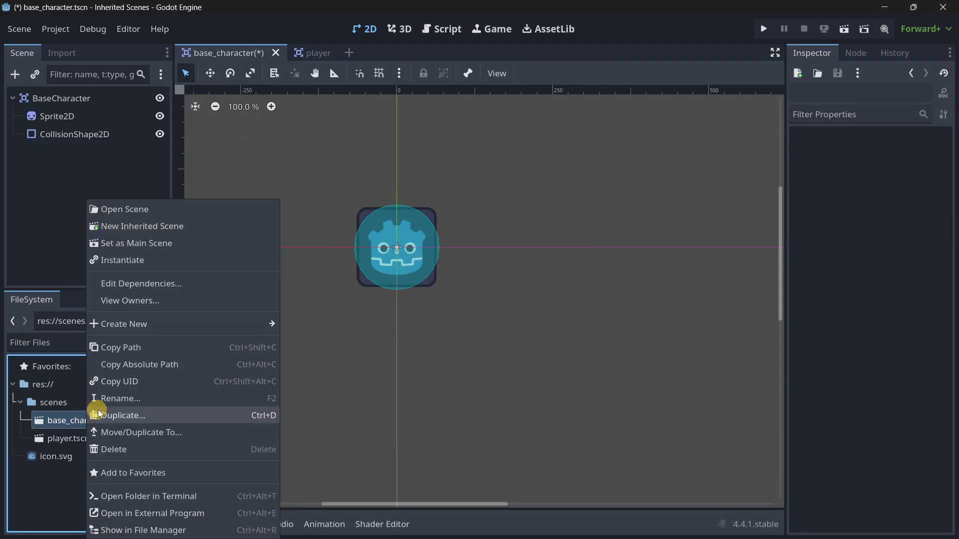
left_click(127, 225)
double_click(49, 98)
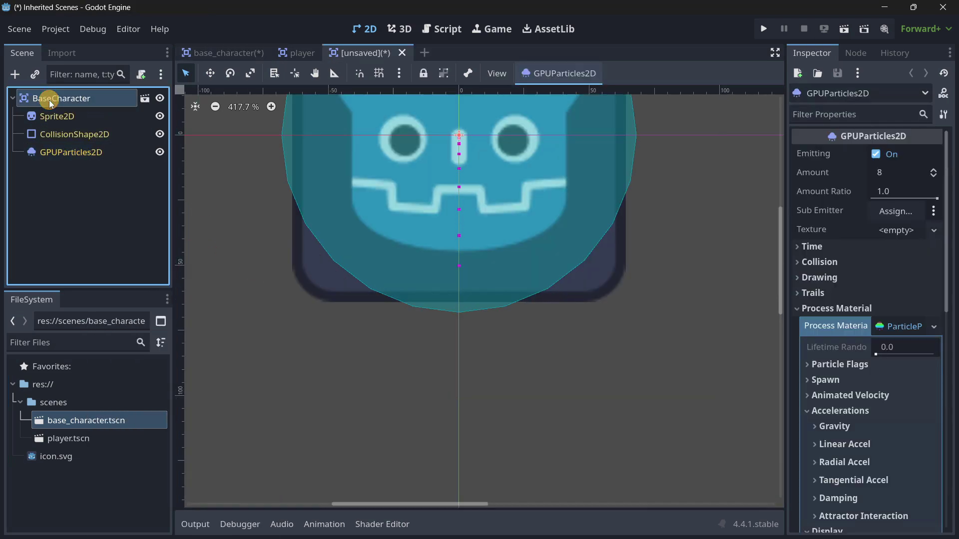
type("Wizards")
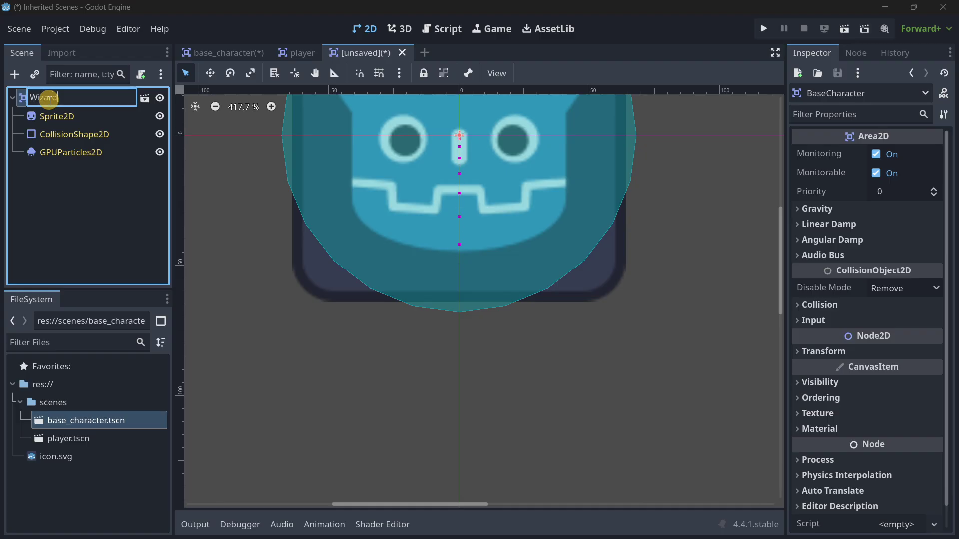
key("Return")
double_click(49, 98)
type("Wizard")
key("Return")
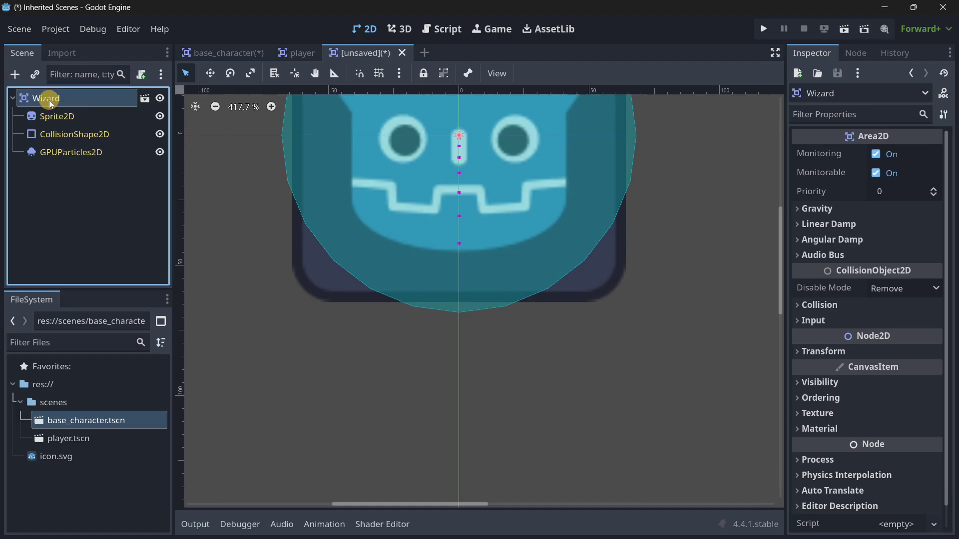
Step: Save the inherited scene as wizard.tscn and hide its inherited GPUParticles2D node
key("ctrl+s")
left_click(360, 469)
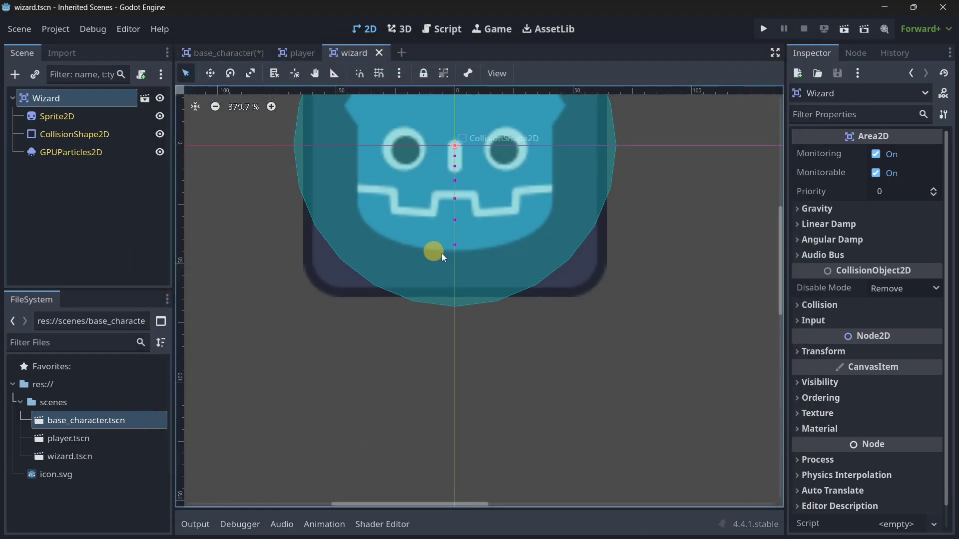
scroll(442, 254, "down", 3)
scroll(342, 212, "up", 8)
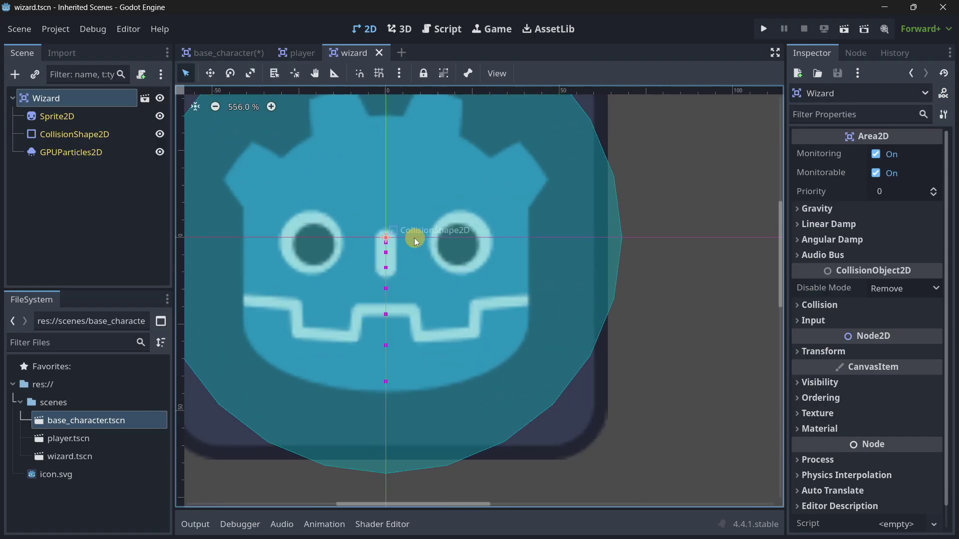
scroll(415, 238, "down", 3)
left_click(70, 153)
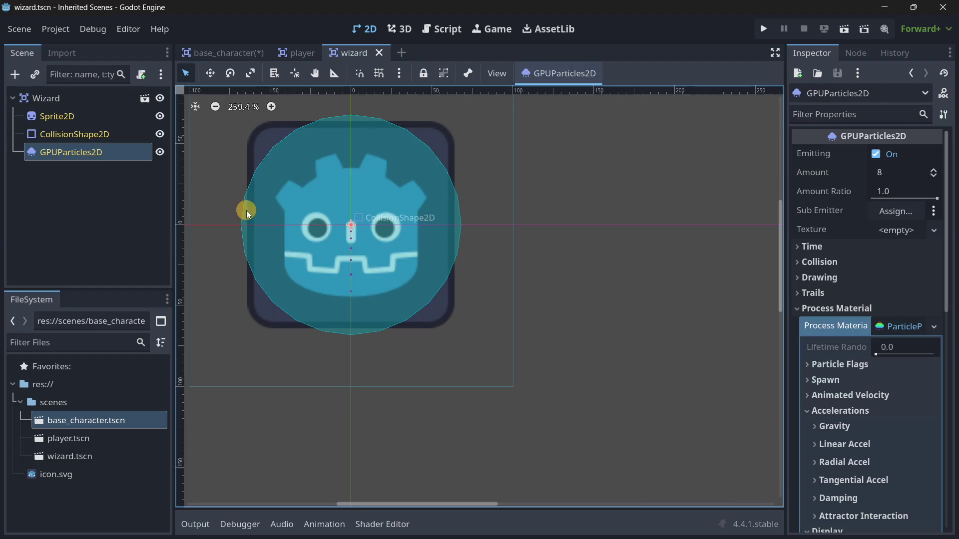
left_click(161, 153)
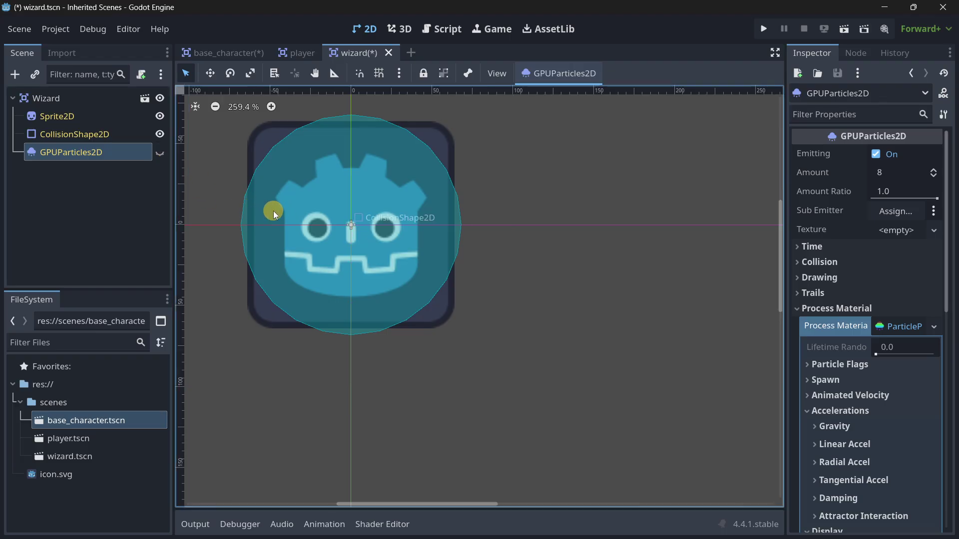
Step: Save the base_character scene and check the player and wizard scenes for the GPUParticles2D node
left_click(222, 54)
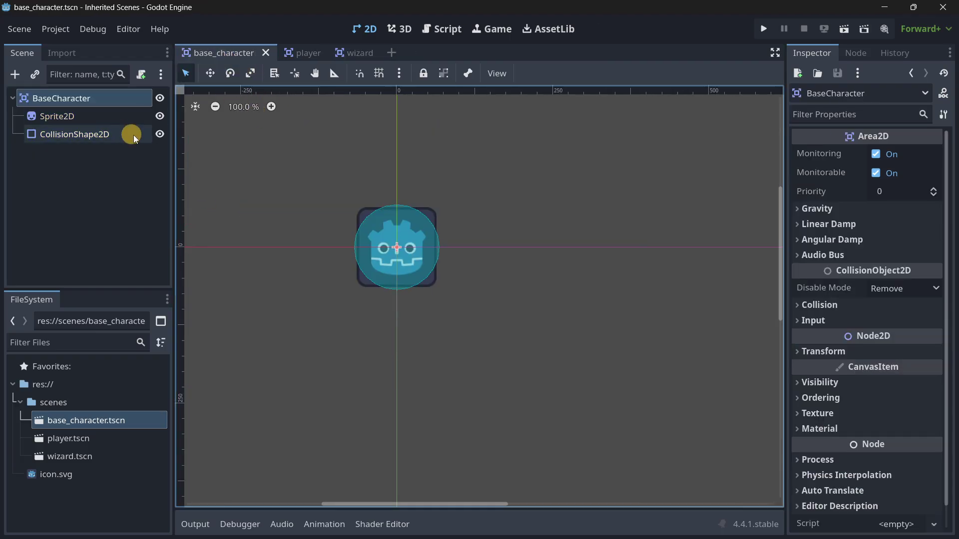
left_click(139, 187)
left_click(319, 54)
left_click(276, 107)
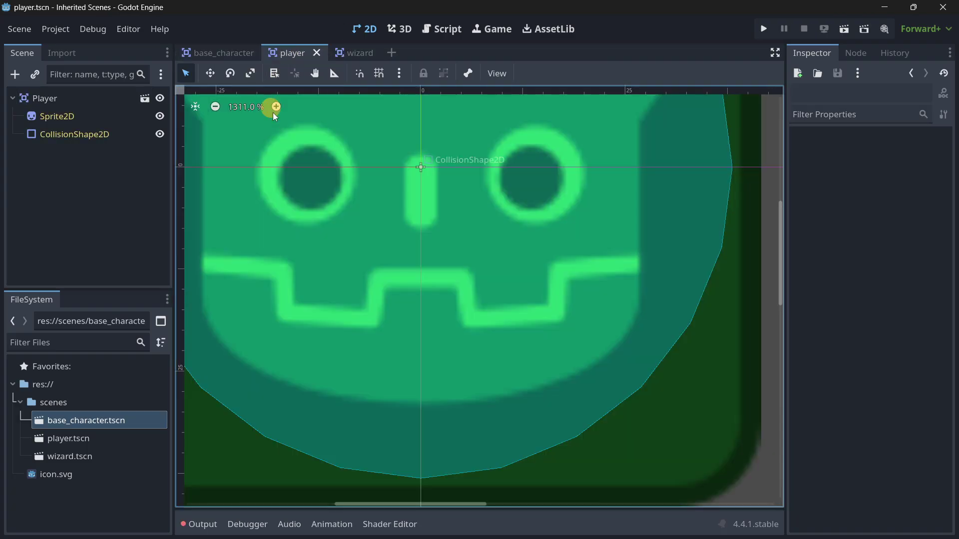
left_click(352, 53)
Step: Add a new GPUParticles2D child node to BaseCharacter and save the scene
left_click(222, 53)
left_click(101, 96)
key("ctrl+a")
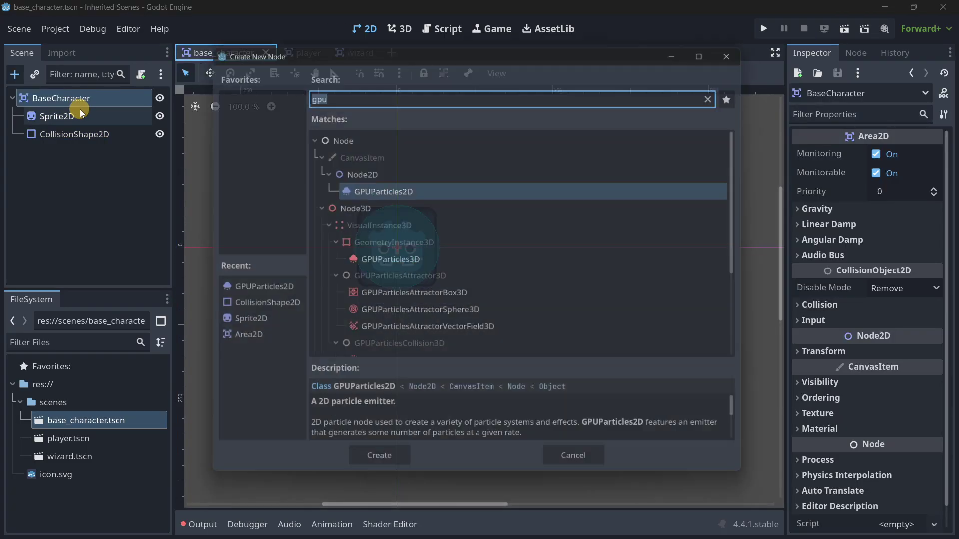
key("Return")
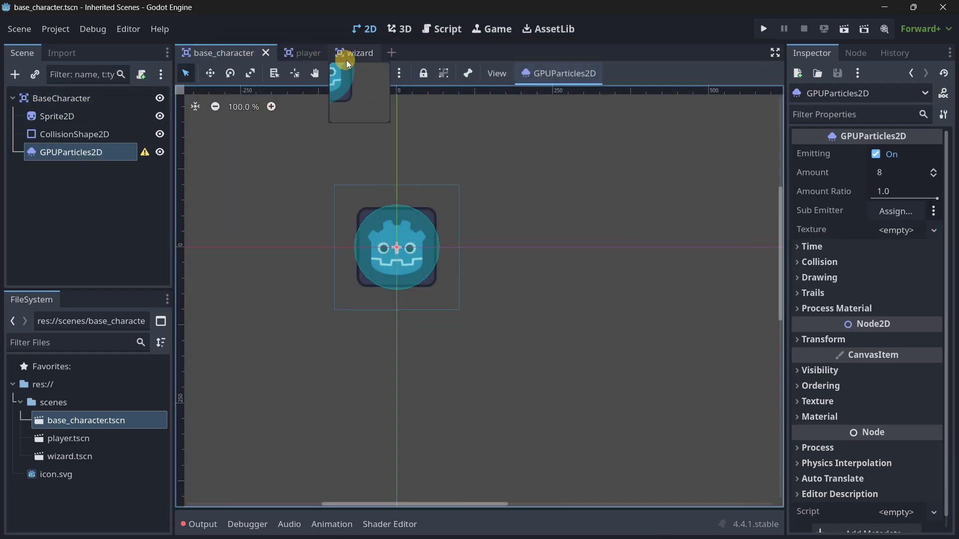
Step: Hide the inherited GPUParticles2D in the wizard scene and compare the node across the player and base_character scenes
left_click(345, 56)
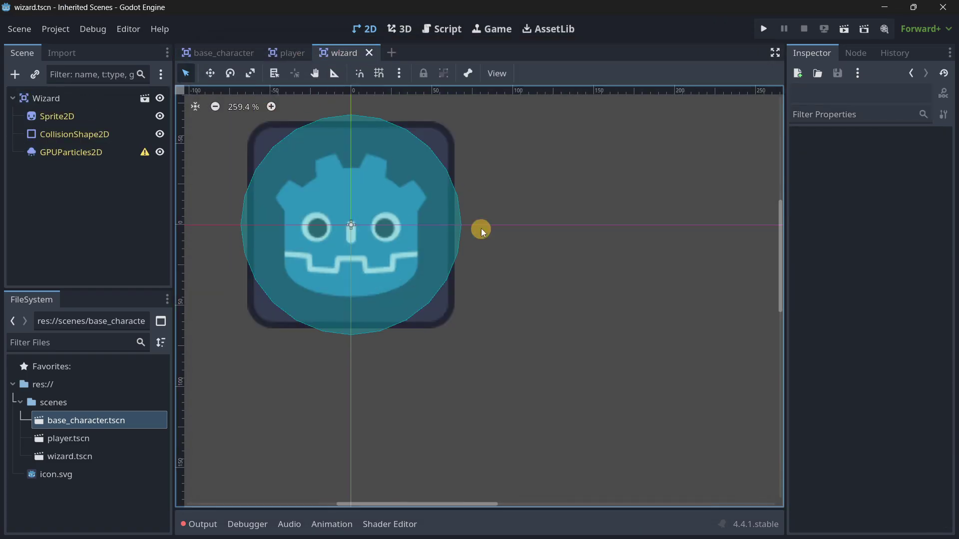
left_click(159, 153)
left_click(293, 52)
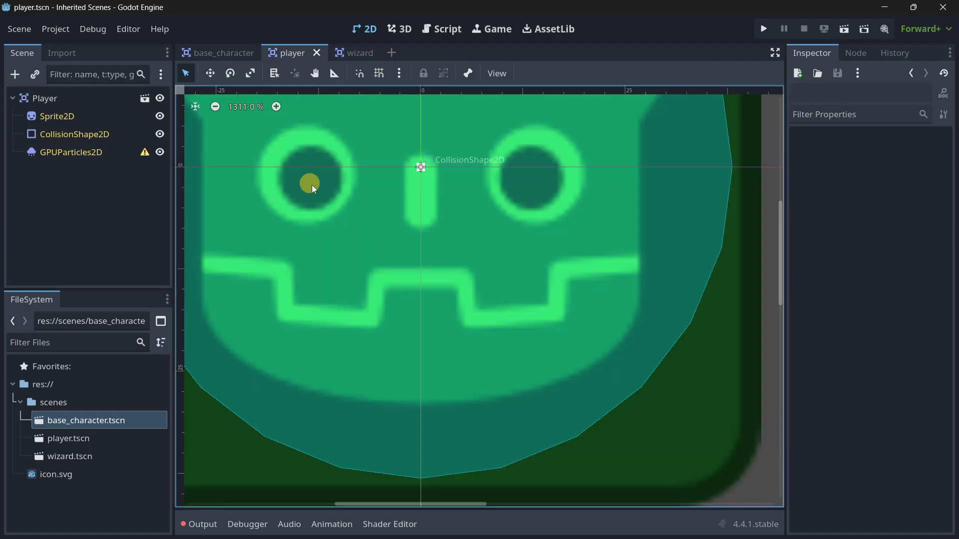
scroll(193, 179, "down", 5)
left_click(113, 152)
left_click(215, 53)
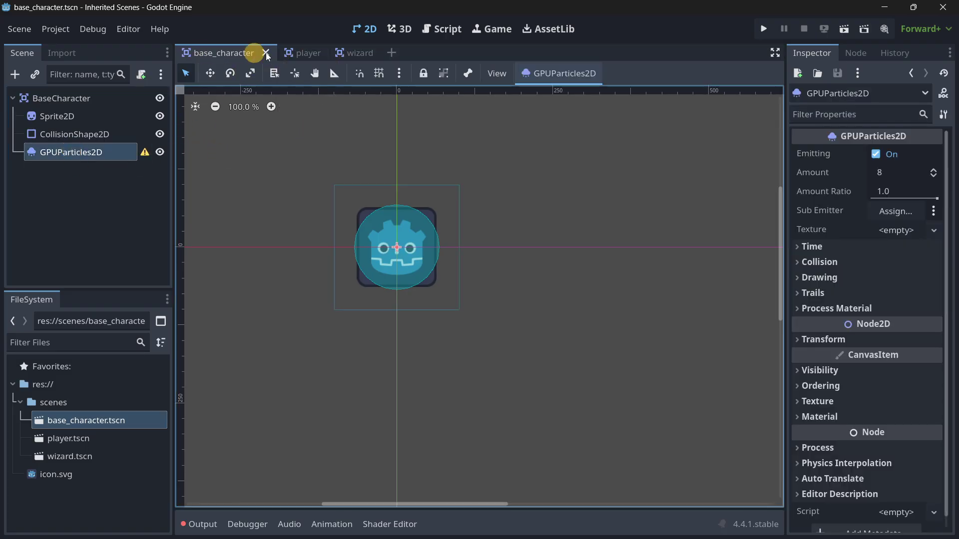
left_click(294, 54)
left_click(340, 54)
left_click(156, 220)
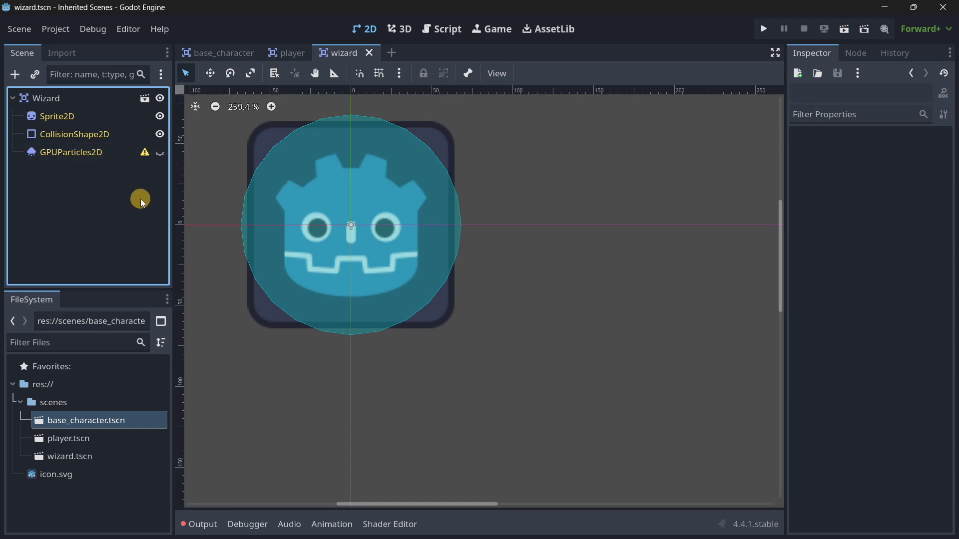
Step: Set the Modulate colour of the wizard's Sprite2D to red, hex ff2f00
scroll(416, 361, "down", 8)
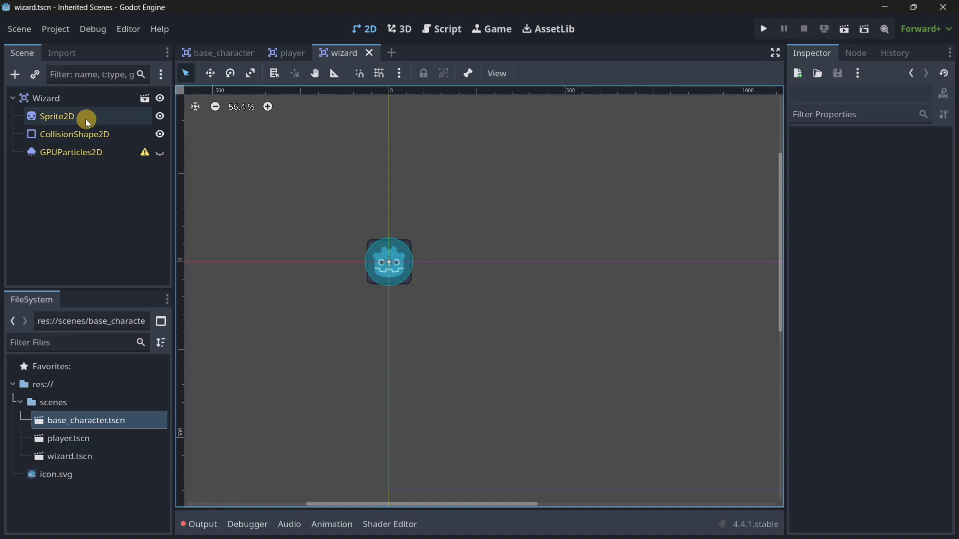
scroll(278, 220, "up", 2)
left_click(69, 118)
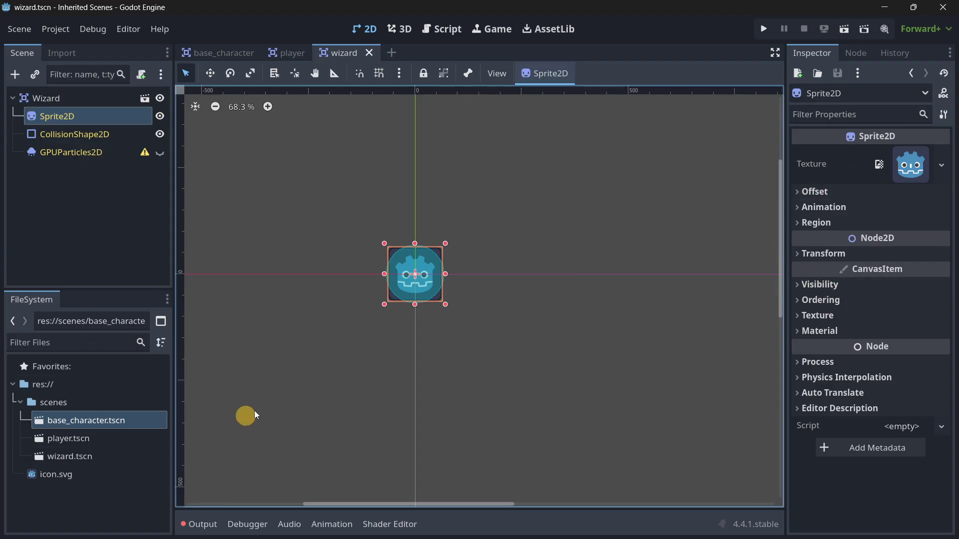
left_click(819, 284)
left_click(903, 332)
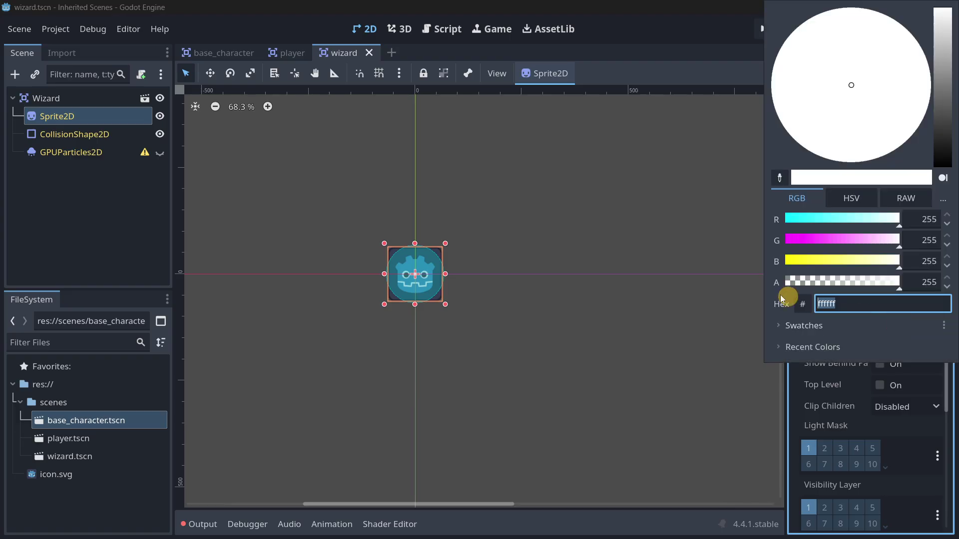
left_click(806, 240)
left_click_drag(822, 262, 674, 264)
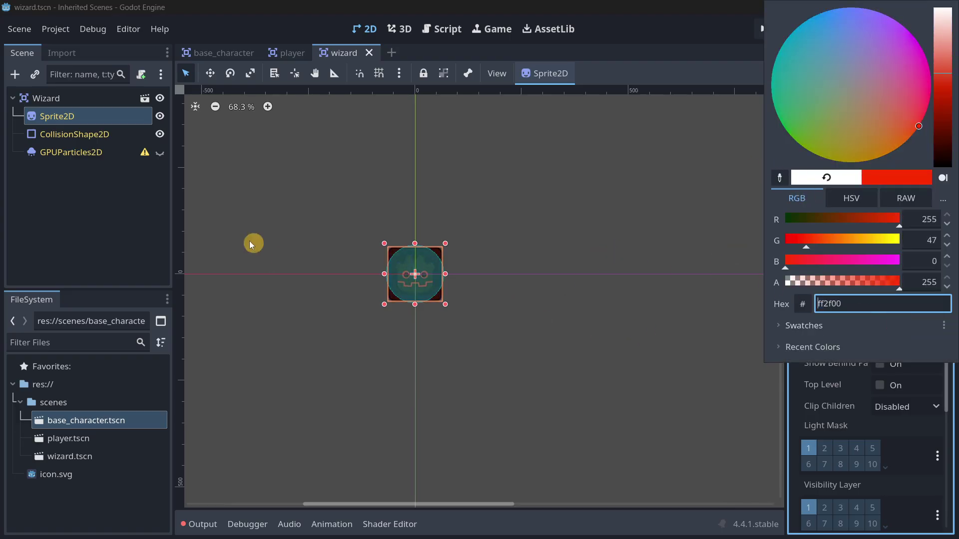
left_click(210, 220)
Step: Set the scale of the wizard's Sprite2D to 1.25
scroll(819, 300, "down", 5)
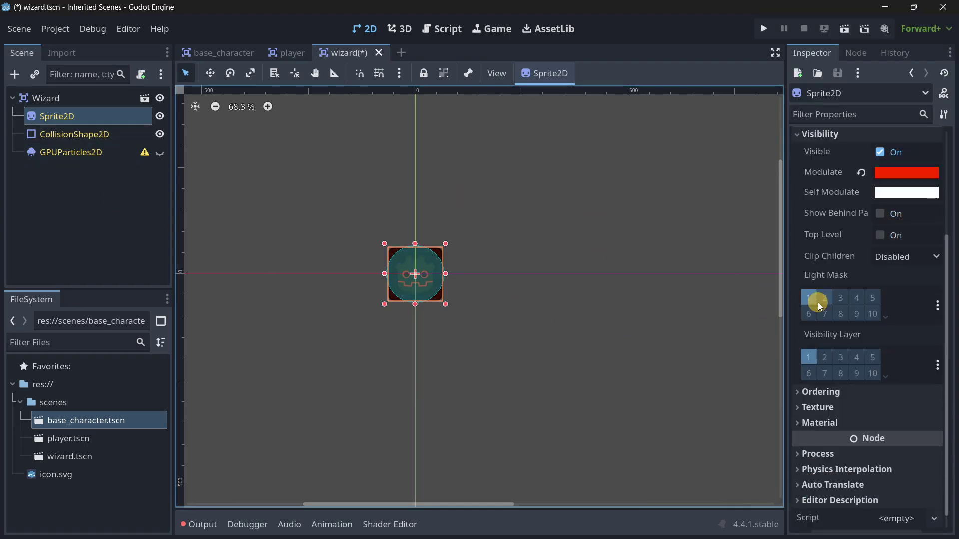
scroll(830, 430, "up", 6)
left_click(802, 253)
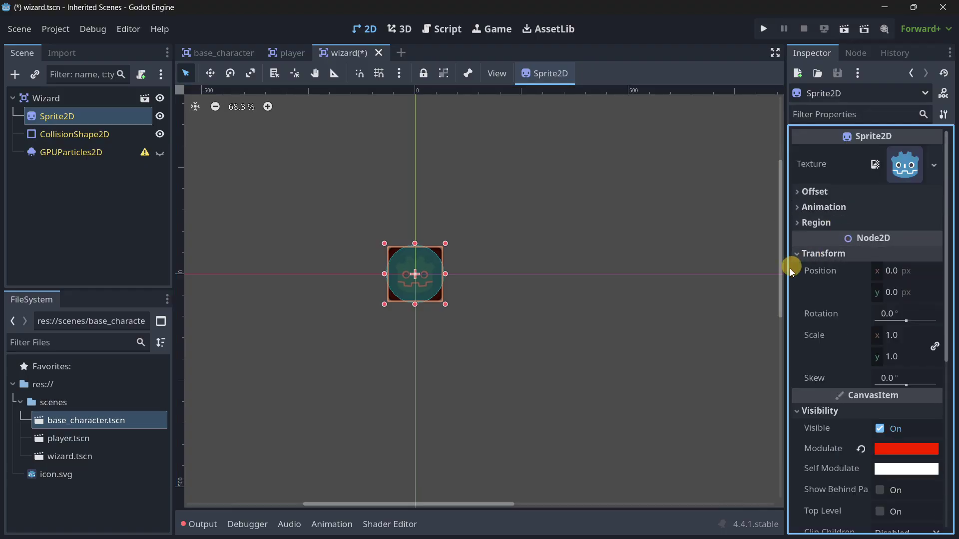
left_click(889, 336)
type("1.2")
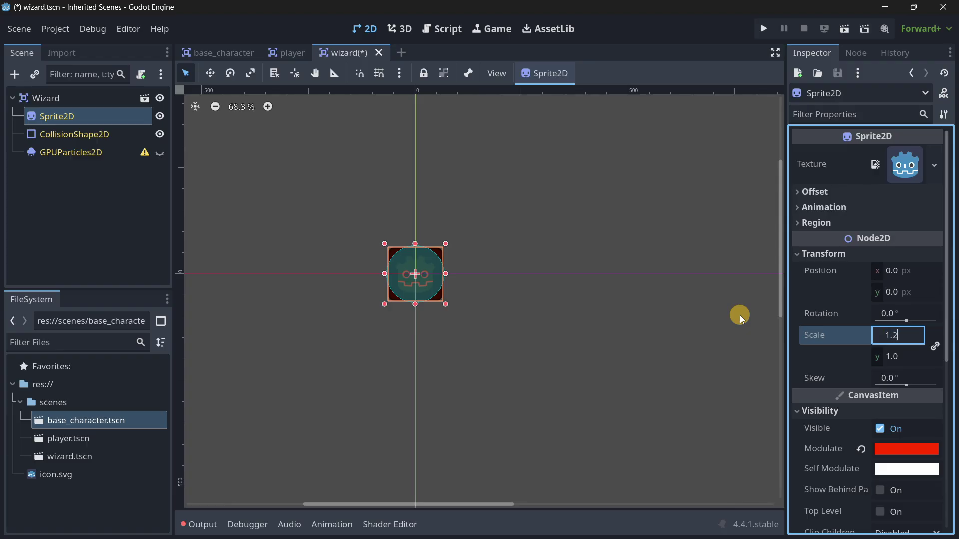
type("5")
key("Return")
Step: Enlarge the wizard's circular CollisionShape2D to fit the scaled sprite and save the scene
left_click(102, 134)
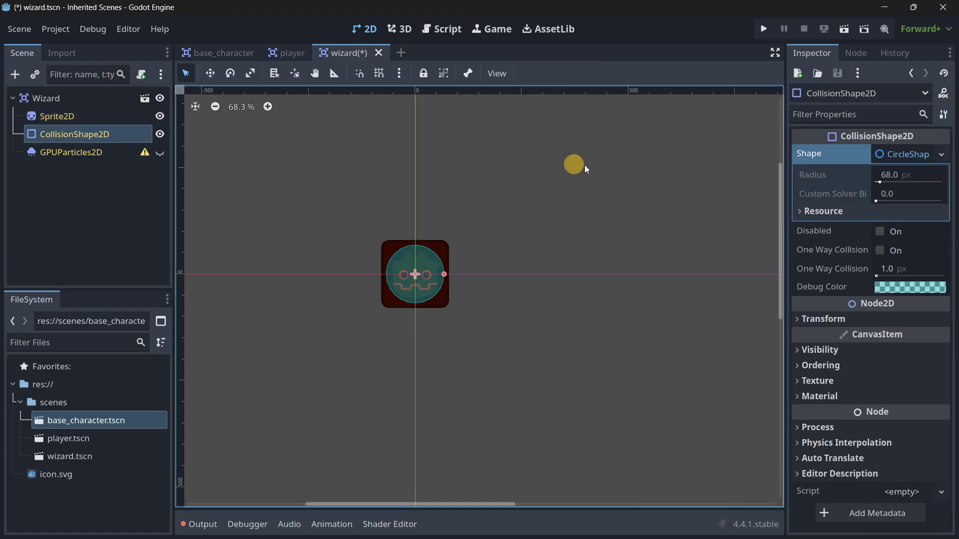
scroll(442, 279, "up", 3)
left_click_drag(442, 274, 461, 275)
key("ctrl+s")
Step: Check the collision shape in the player and base_character scenes and save base_character
left_click(298, 53)
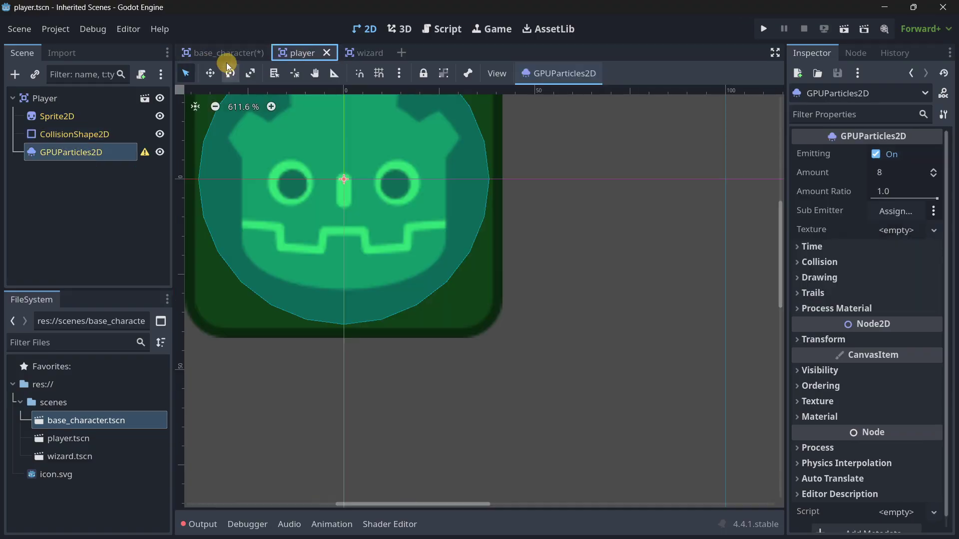
left_click(225, 53)
scroll(428, 152, "down", 5)
key("ctrl+s")
scroll(426, 189, "up", 10)
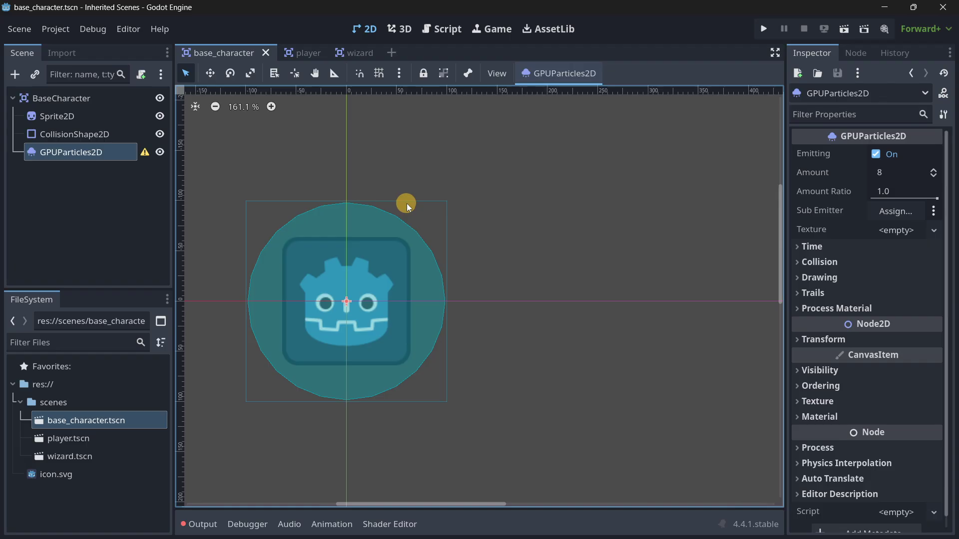
Step: Resize the wizard's collision circle to a radius of about 101 px and save the wizard scene
key("ctrl+shift+Tab")
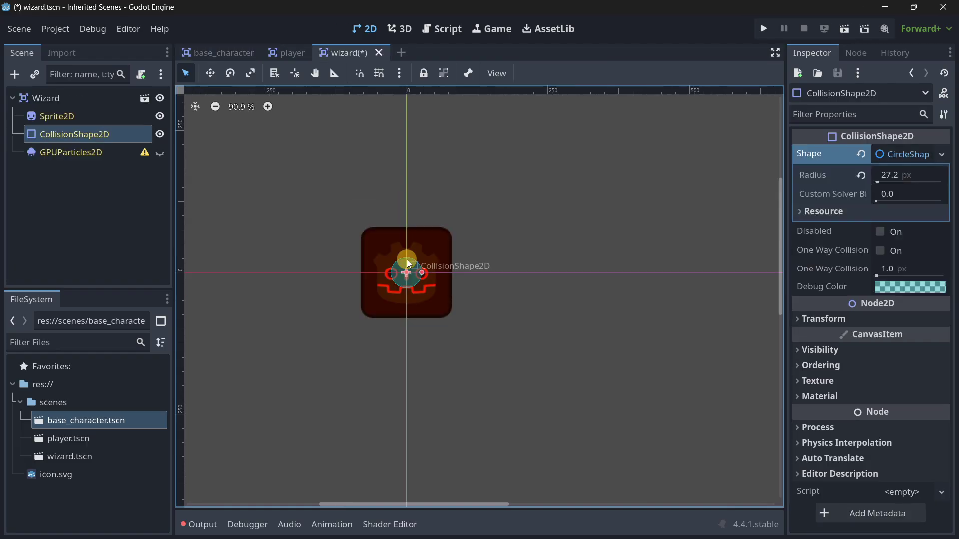
left_click_drag(424, 276, 473, 280)
key("ctrl+s")
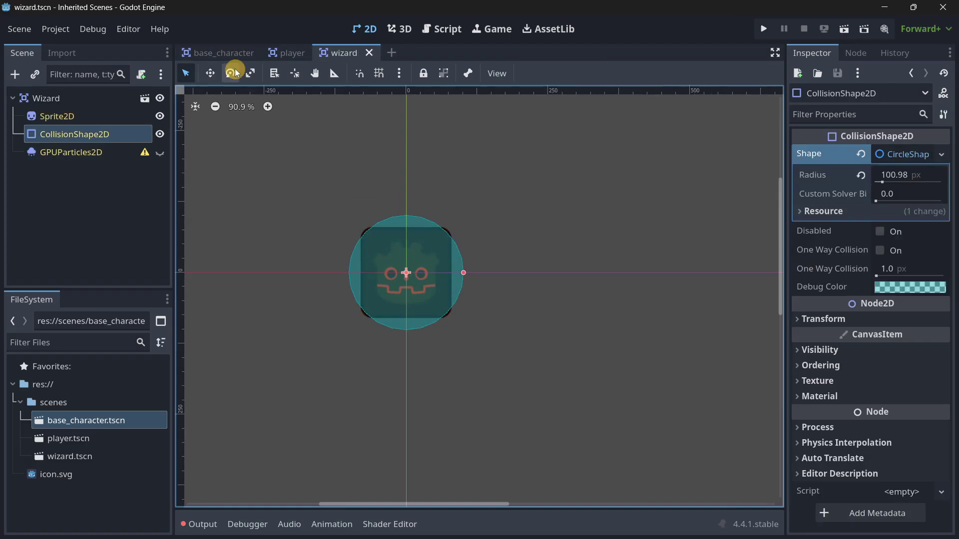
Step: Try resizing BaseCharacter's collision circle, and clear the Shape property of its CollisionShape2D and save base_character
key("ctrl+Tab")
left_click_drag(372, 303, 429, 301)
key("ctrl+z")
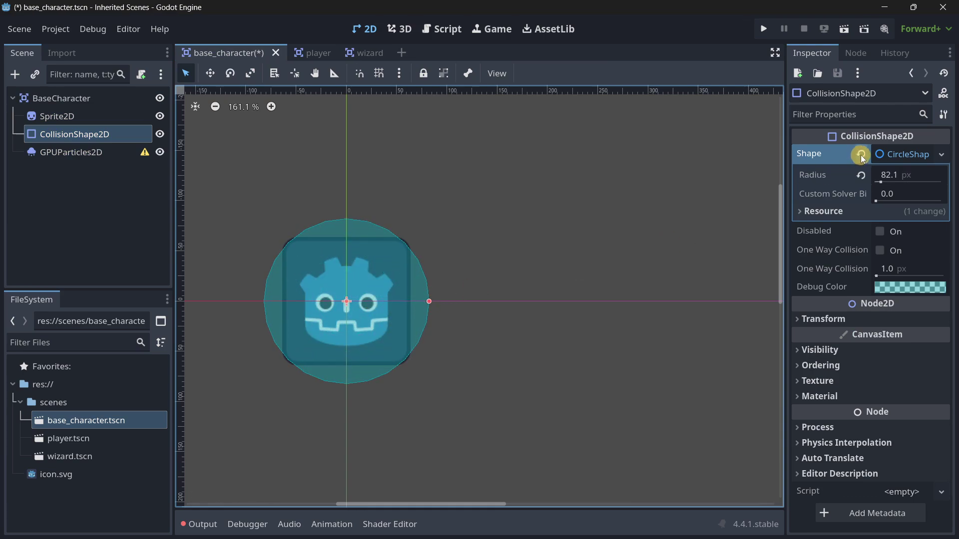
left_click(861, 155)
key("ctrl+s")
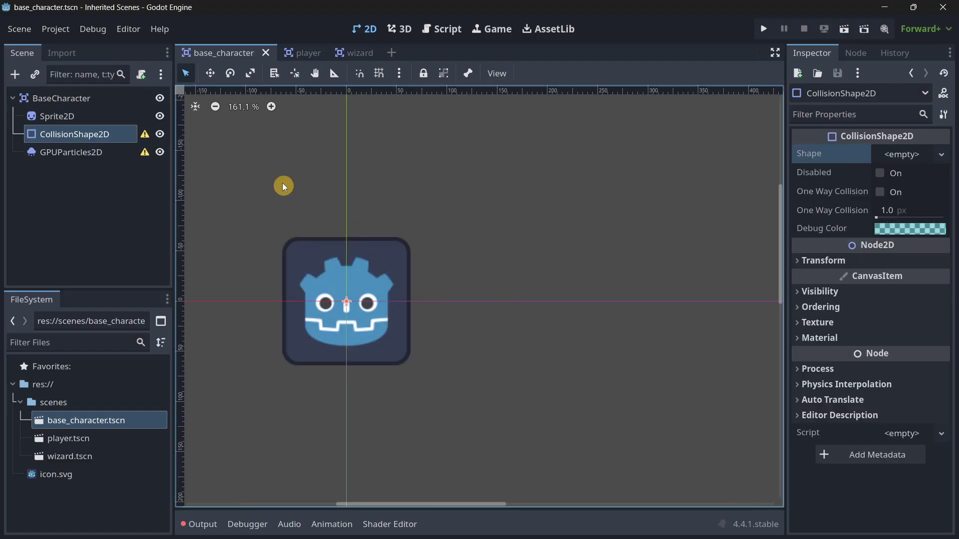
Step: Check the player's collision shape and resize the wizard's collision circle to a radius of about 93 px
left_click(290, 52)
scroll(322, 201, "down", 8)
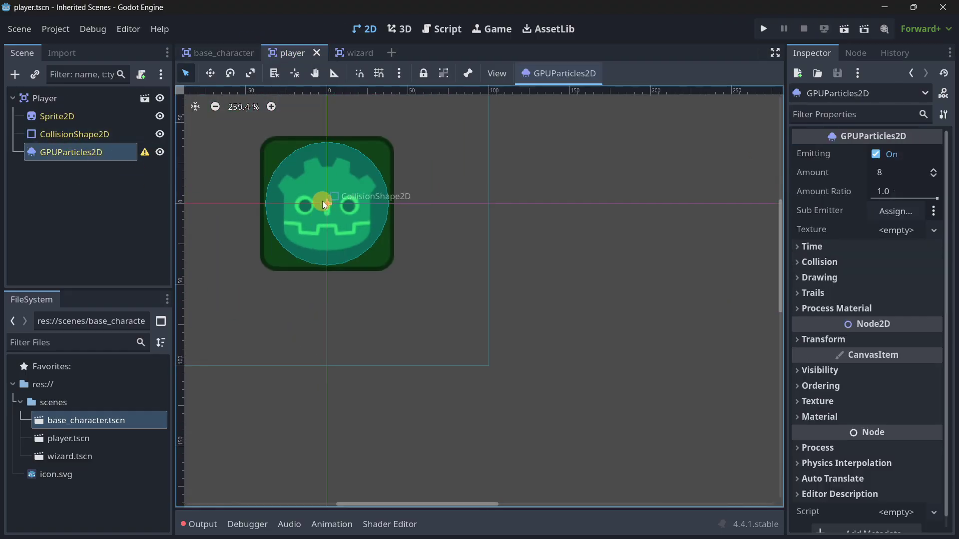
left_click(343, 52)
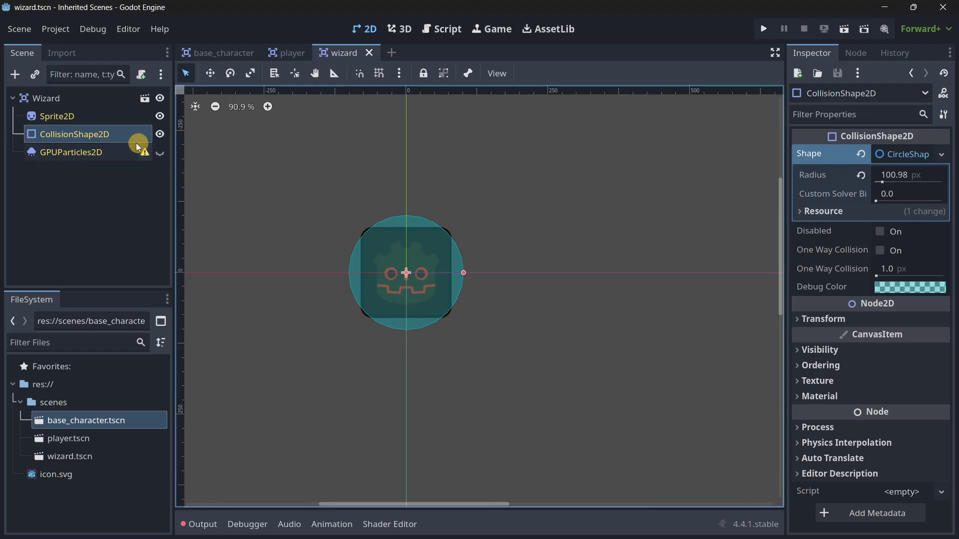
mouse_move(463, 274)
left_mouse_down()
mouse_move(441, 271)
mouse_move(459, 267)
left_mouse_up()
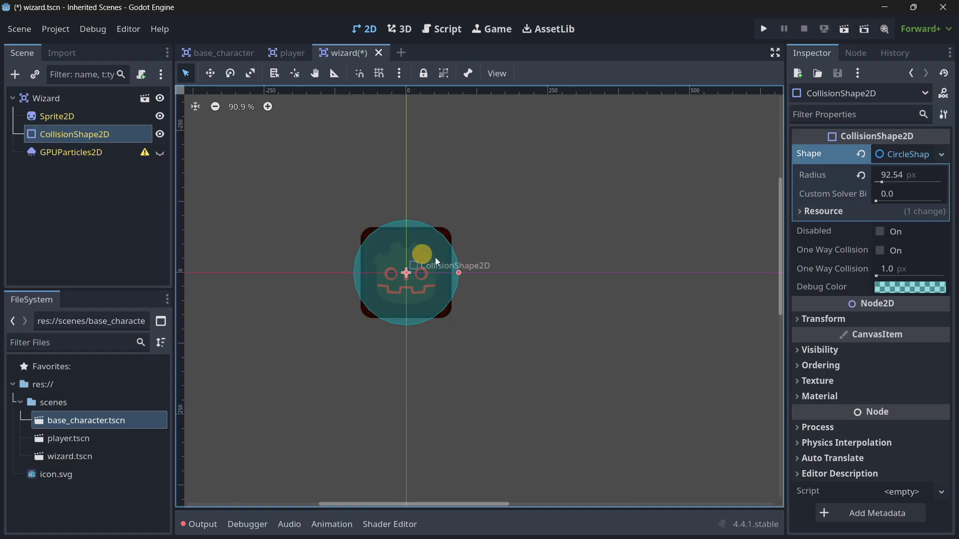
Step: Try enlarging the wizard's collision circle to a radius of about 544 px and save the wizard scene
key("ctrl+s")
left_click(295, 53)
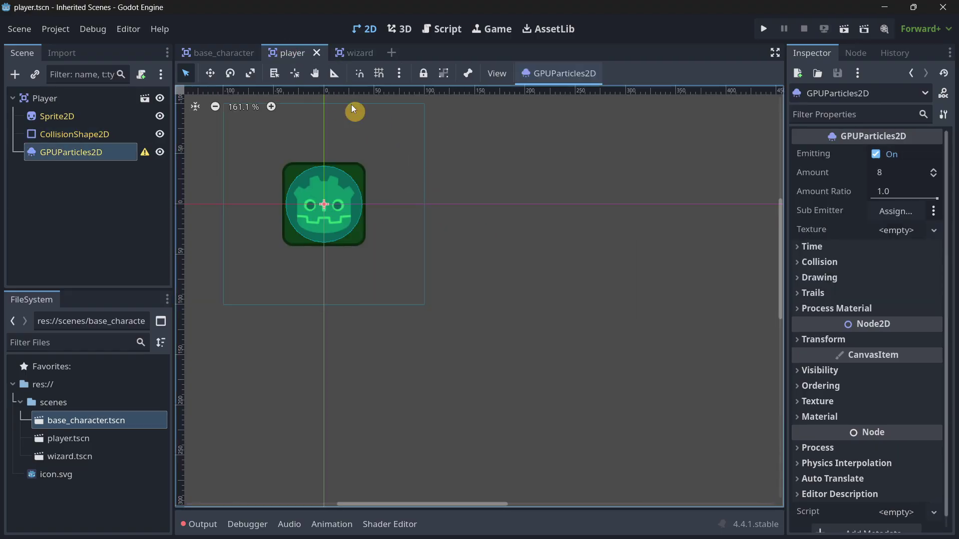
left_click(353, 52)
left_click_drag(439, 278, 582, 282)
key("ctrl+s")
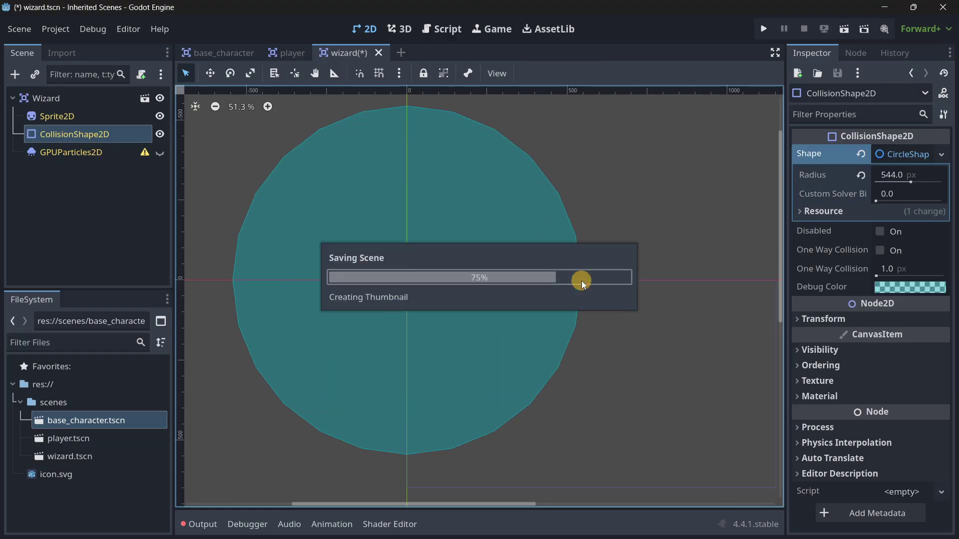
Step: Check the player and base_character scenes and shrink the wizard's collision circle to a radius of about 80 px
left_click(282, 52)
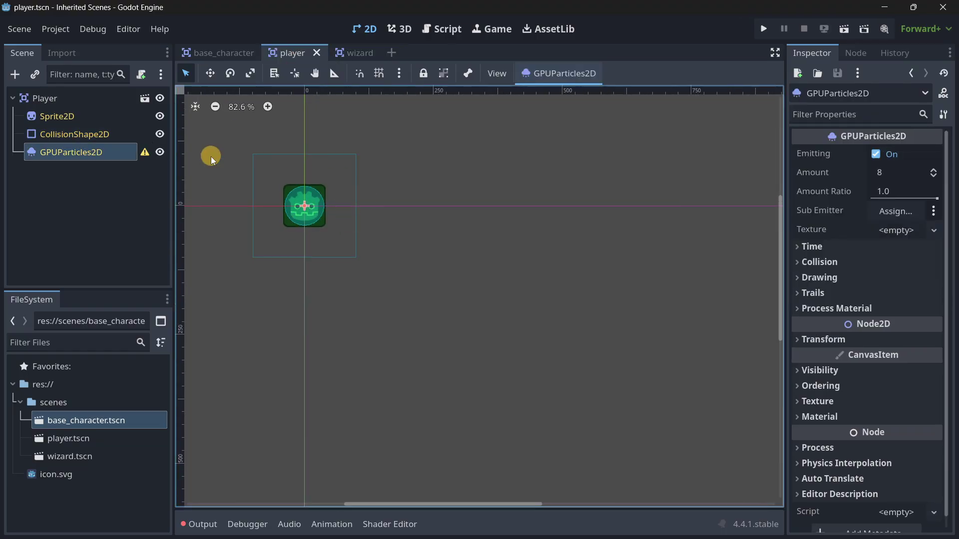
left_click(208, 53)
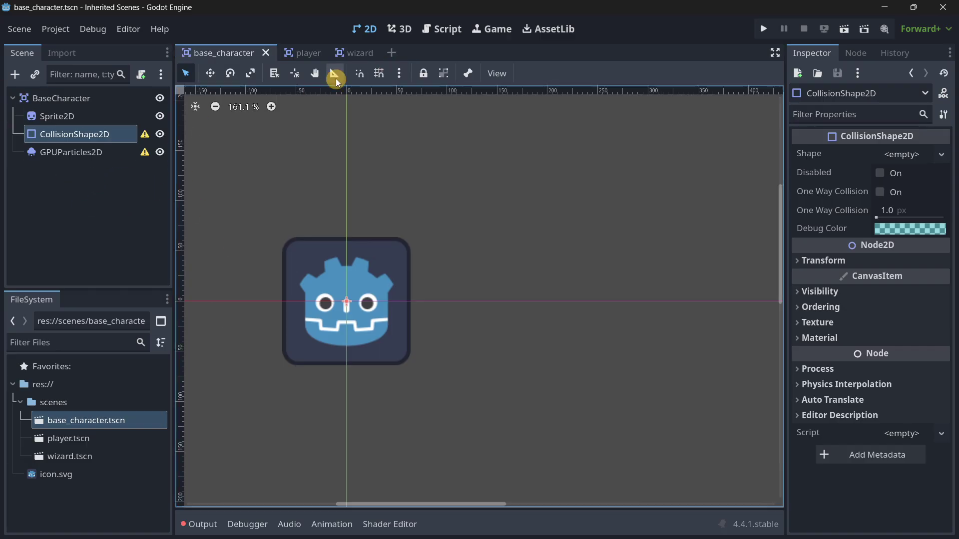
left_click(350, 52)
left_click_drag(581, 280, 431, 272)
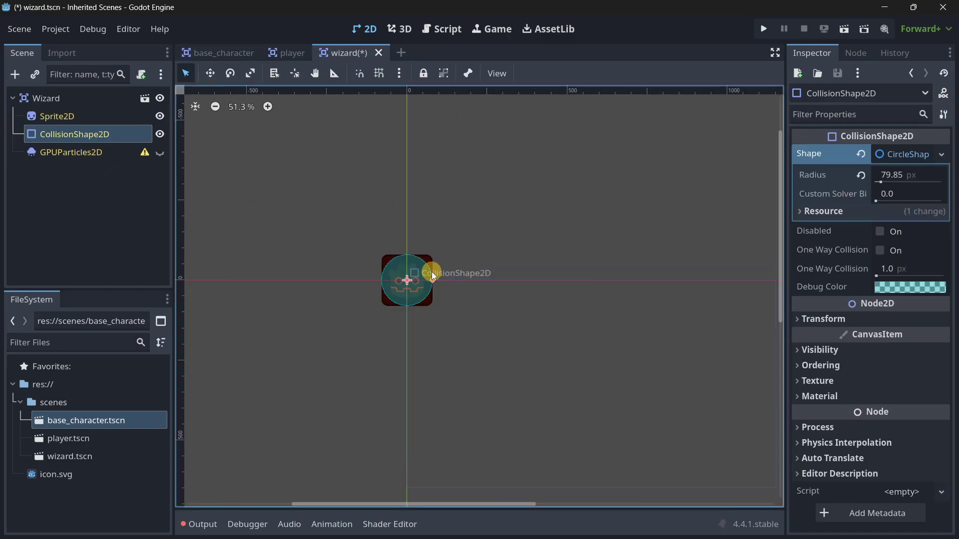
Step: Create a new 2D scene with the root node named Main
left_click(402, 54)
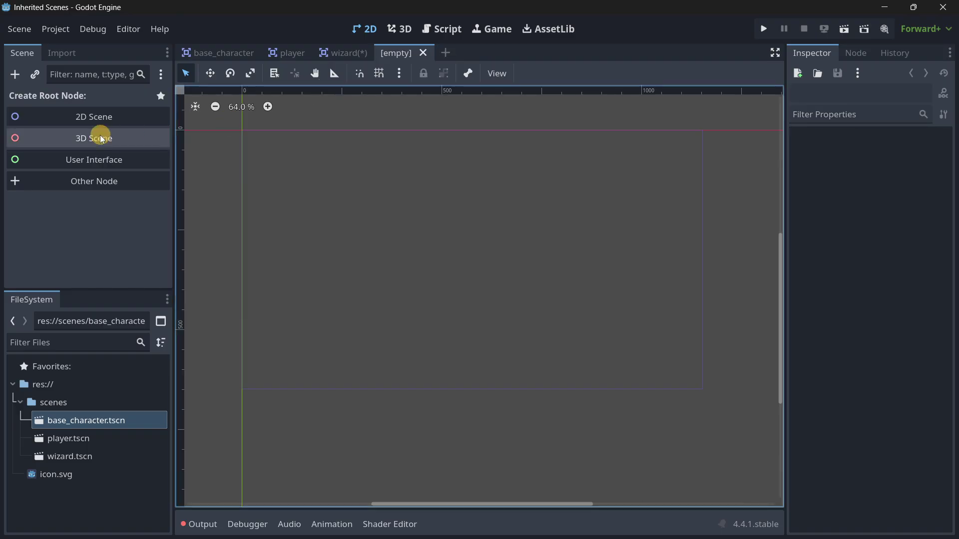
left_click(92, 118)
type("Main")
key("Return")
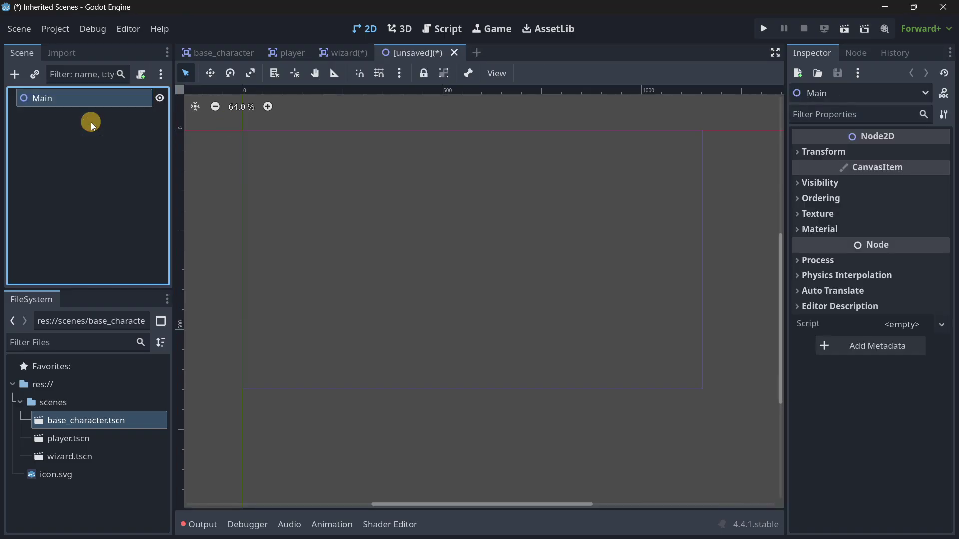
Step: Instance player.tscn and wizard.tscn as children of the Main node
left_click(35, 75)
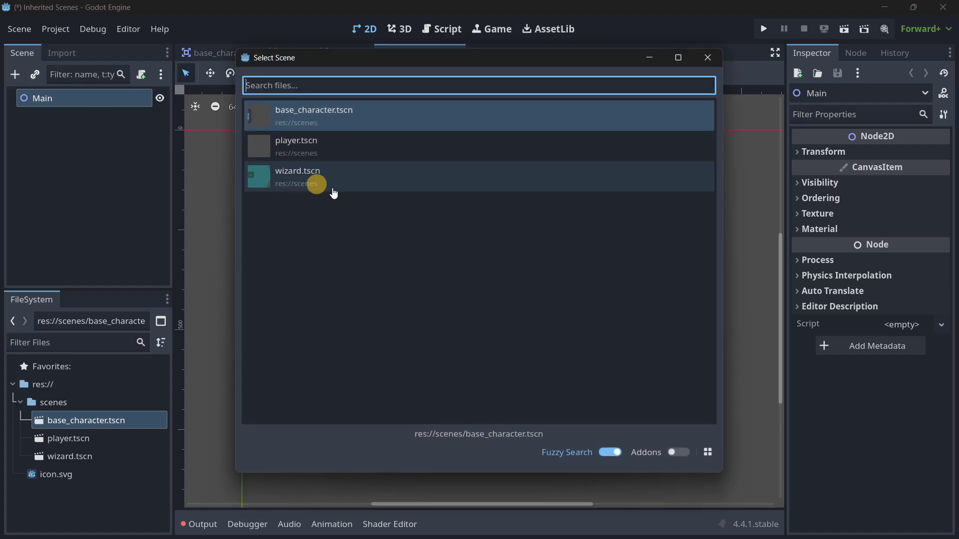
double_click(347, 152)
left_click(80, 98)
left_click(34, 75)
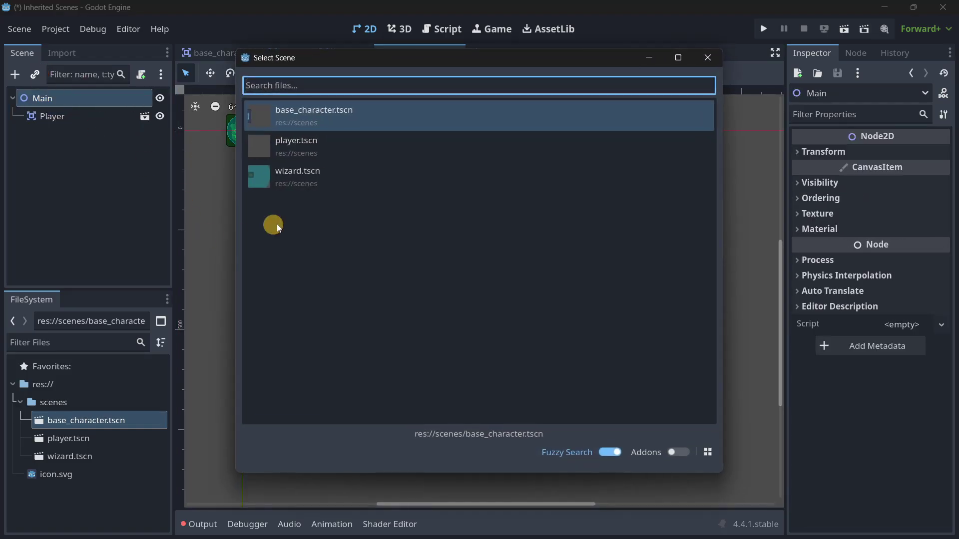
double_click(320, 180)
Step: Move the Wizard and Player instances apart from the origin and save the scene as main.tscn
scroll(314, 187, "down", 4)
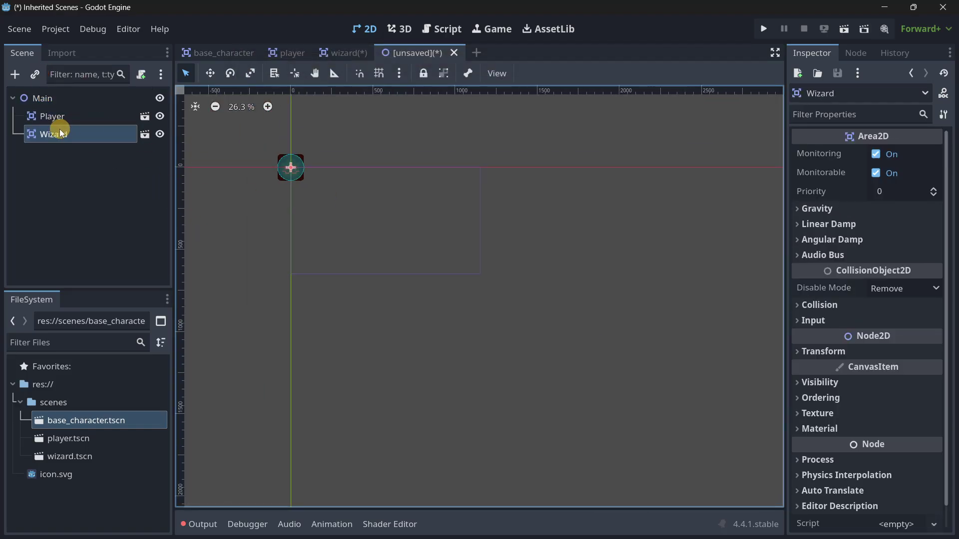
key("w")
left_click_drag(290, 172, 375, 210)
left_click(50, 118)
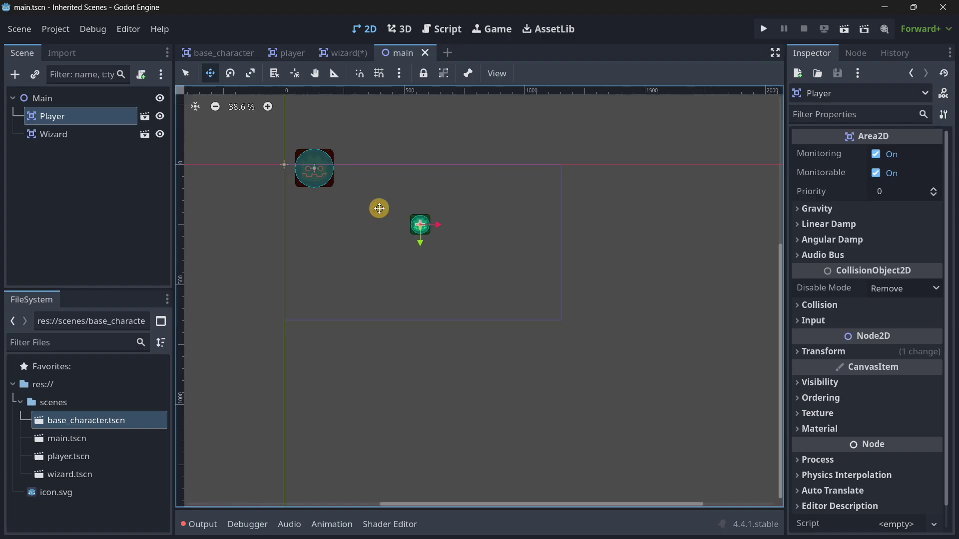
Step: Save the wizard scene with its resized collision circle and check the base_character scene
left_click(339, 53)
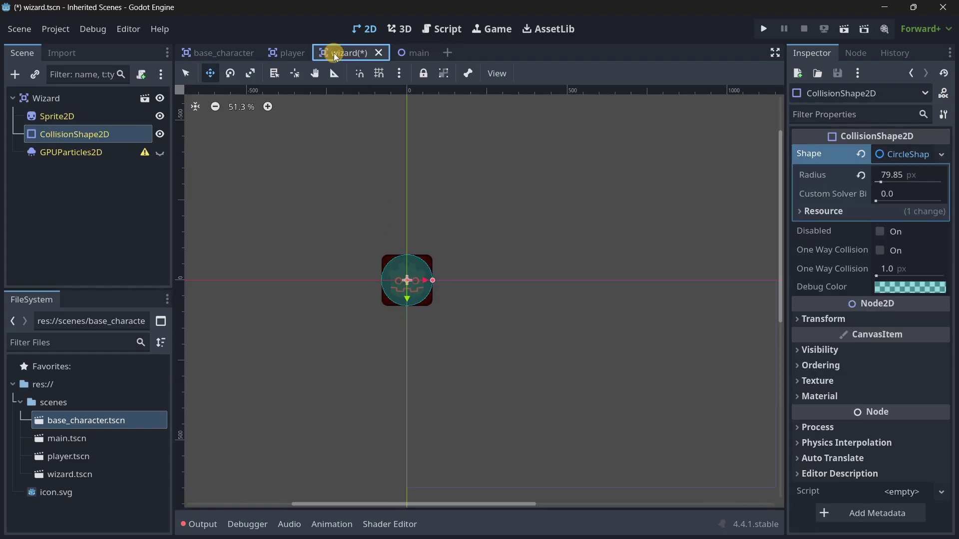
key("ctrl+s")
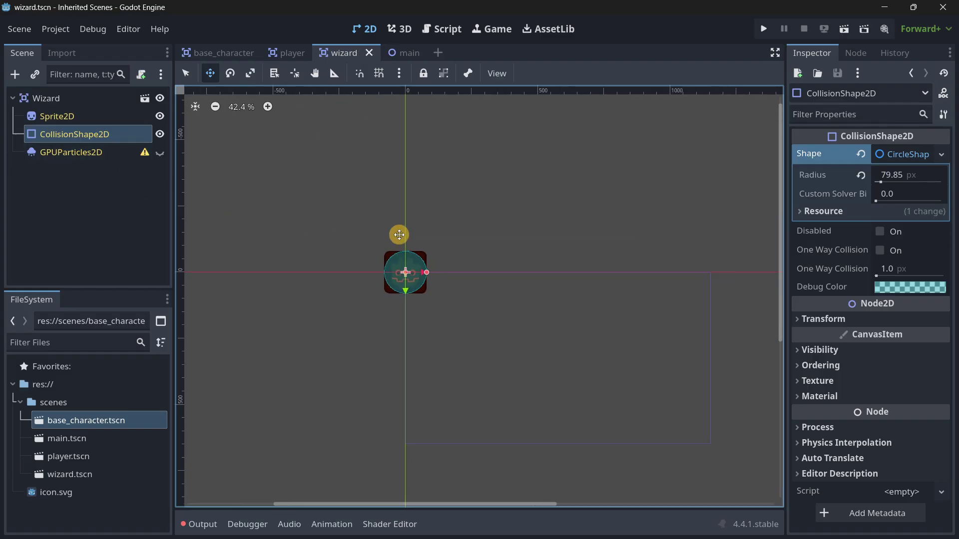
scroll(398, 231, "down", 4)
left_click(89, 115)
left_click(60, 98)
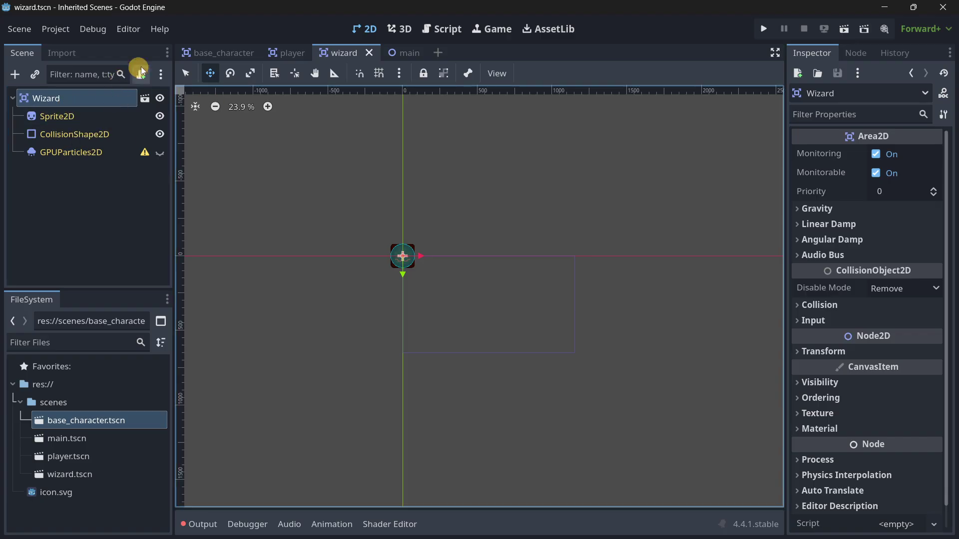
left_click(212, 50)
left_click(343, 53)
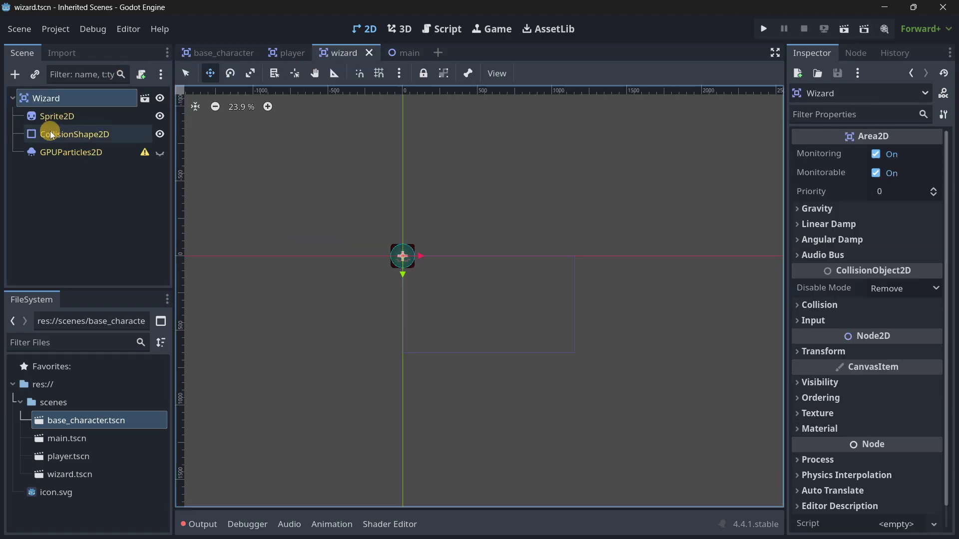
Step: Add a CanvasLayer node as a child of the Wizard root node
left_click(15, 74)
key("BackSpace")
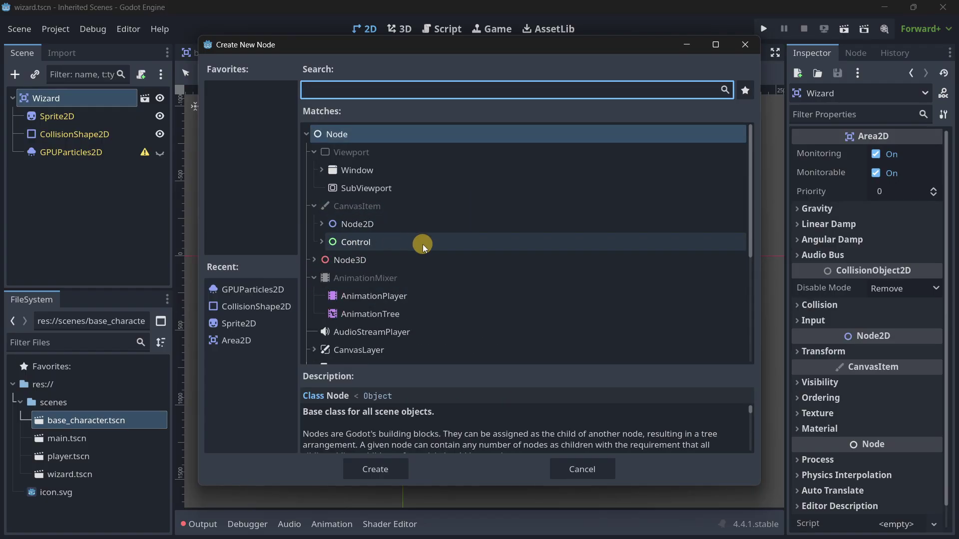
type("cma")
key("BackSpace")
key("BackSpace")
type("a")
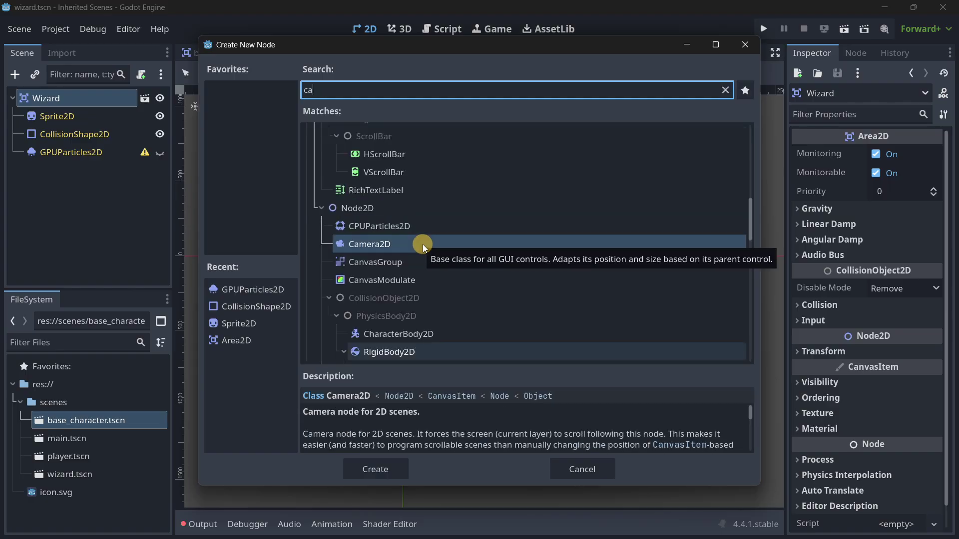
type("nvas")
key("Down")
key("Down")
key("Return")
Step: Add a ColorRect node as a child of the wizard's CanvasLayer
key("ctrl+a")
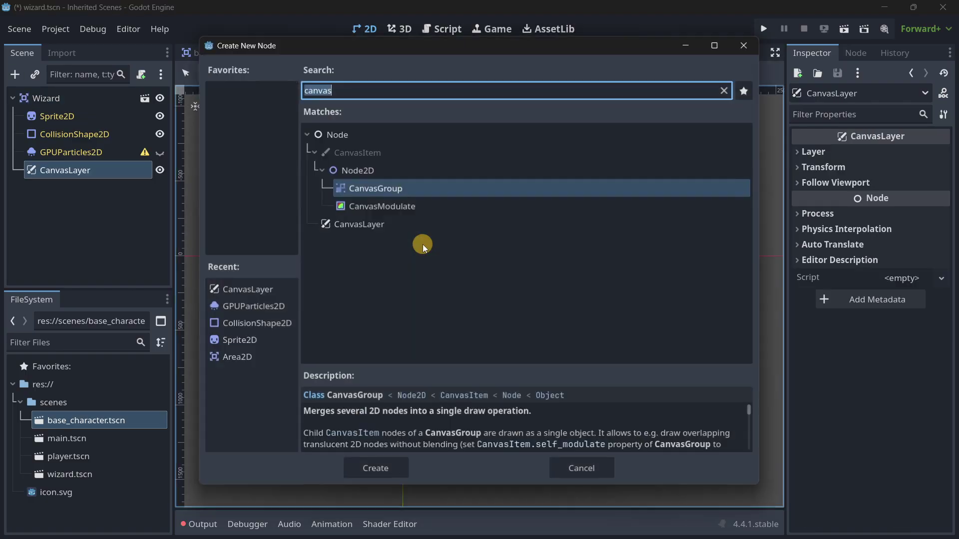
type("color")
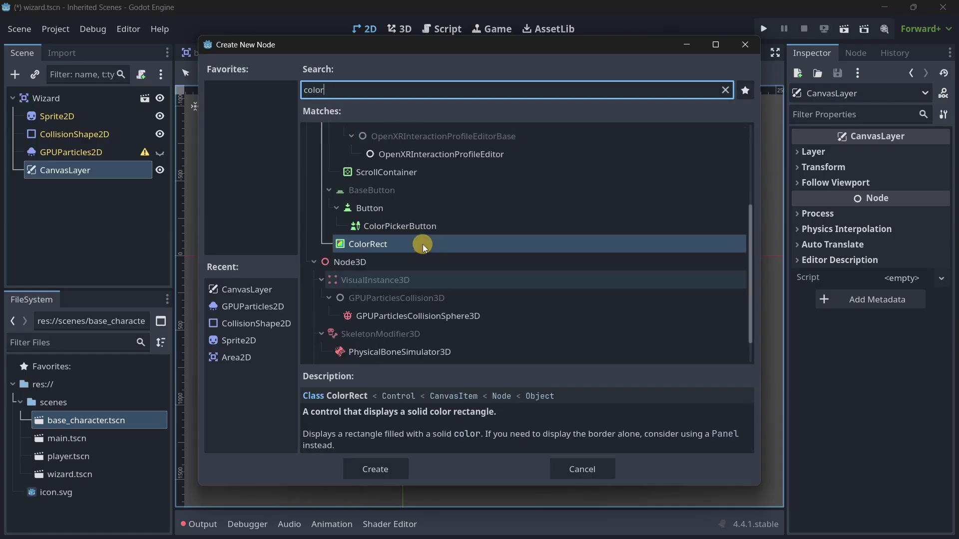
key("Return")
scroll(404, 245, "up", 5)
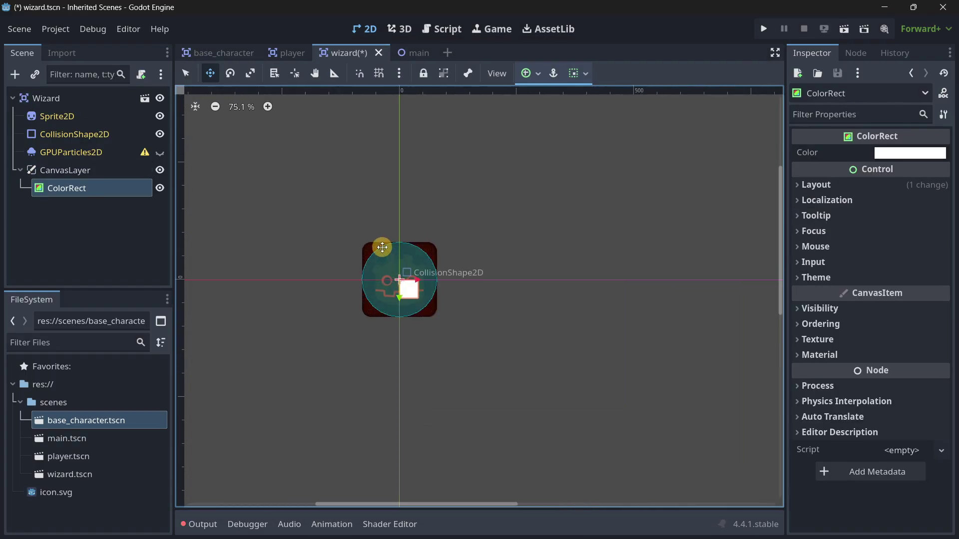
Step: Move the ColorRect above the wizard's sprite and stretch it into a wide, thin health bar
left_click(92, 176)
left_click(97, 188)
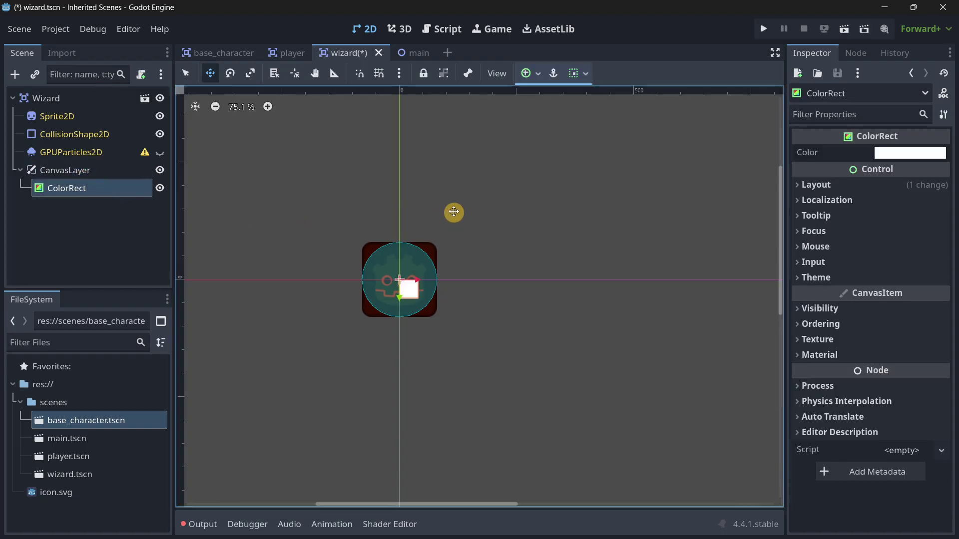
scroll(479, 186, "down", 4)
scroll(430, 217, "up", 3)
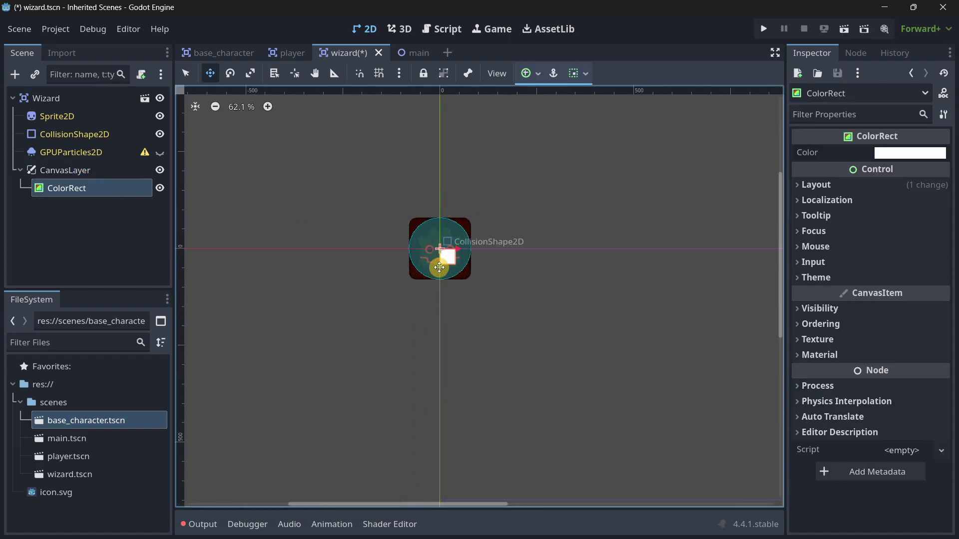
left_click_drag(439, 267, 399, 200)
key("q")
Step: Set the ColorRect's colour to green 43ff45 and save the wizard scene
left_click(885, 157)
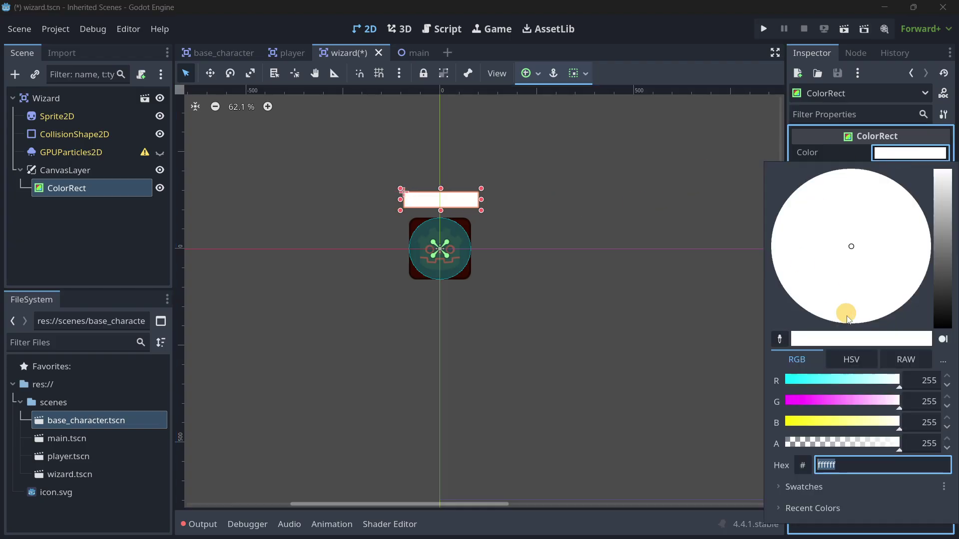
left_click_drag(822, 383, 815, 382)
left_click_drag(826, 422, 816, 422)
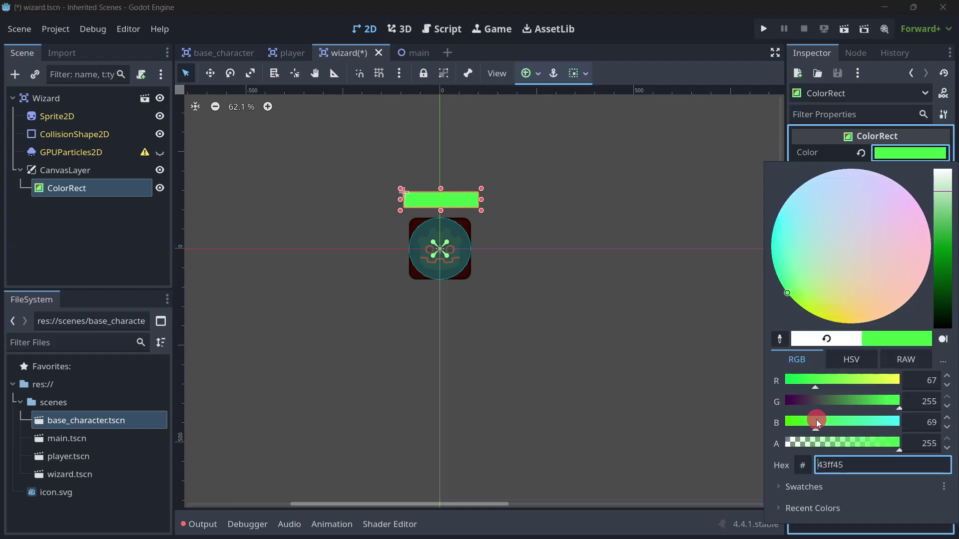
left_click(75, 237)
key("ctrl+s")
Step: Check the bar in the main scene, remove the wizard's CanvasLayer and keep the ColorRect directly under the Wizard node
left_click(403, 46)
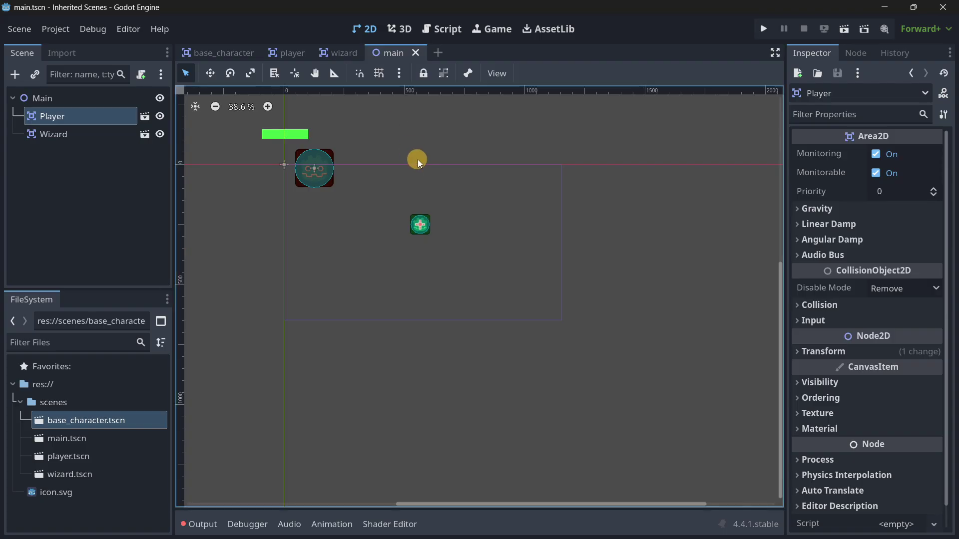
left_click(327, 54)
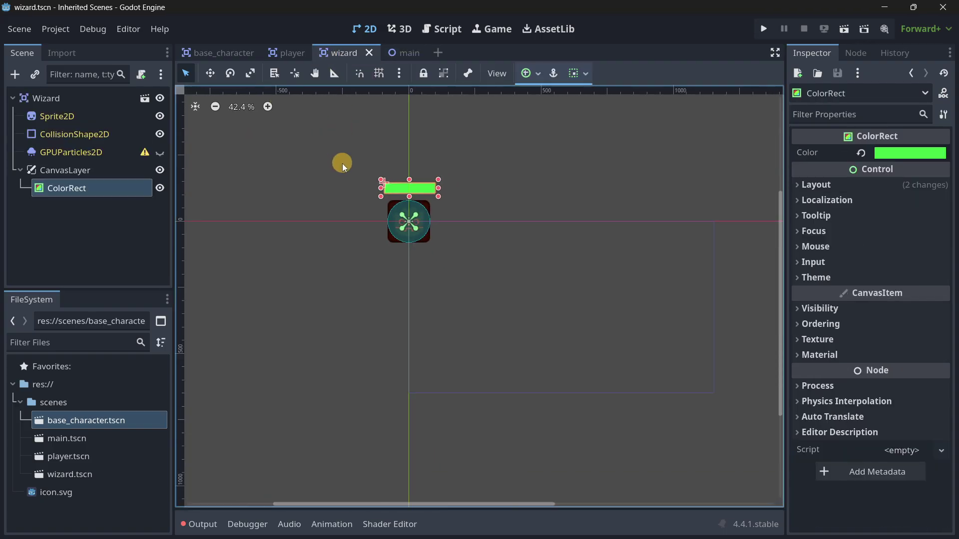
left_click(77, 190, "ctrl")
left_click(75, 173)
left_click(68, 190)
left_click(63, 173)
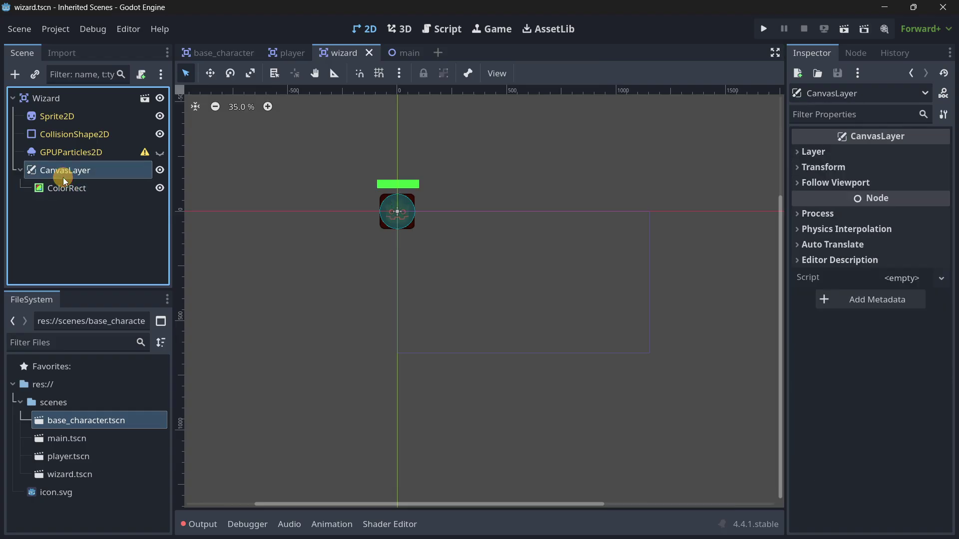
left_click(196, 237)
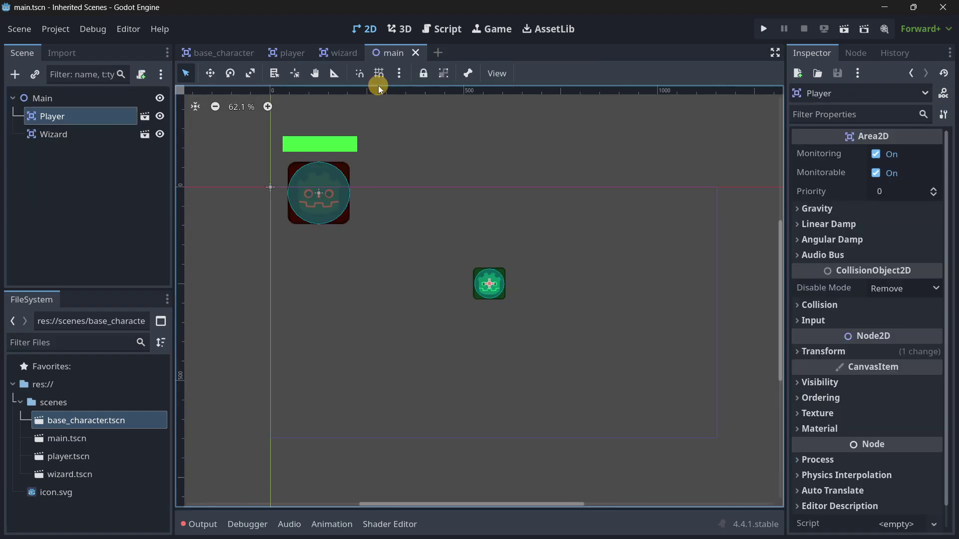
Step: Compare the wizard, main and player scenes to examine which of them contain the ColorRect bar
left_click(332, 54)
scroll(342, 220, "up", 3)
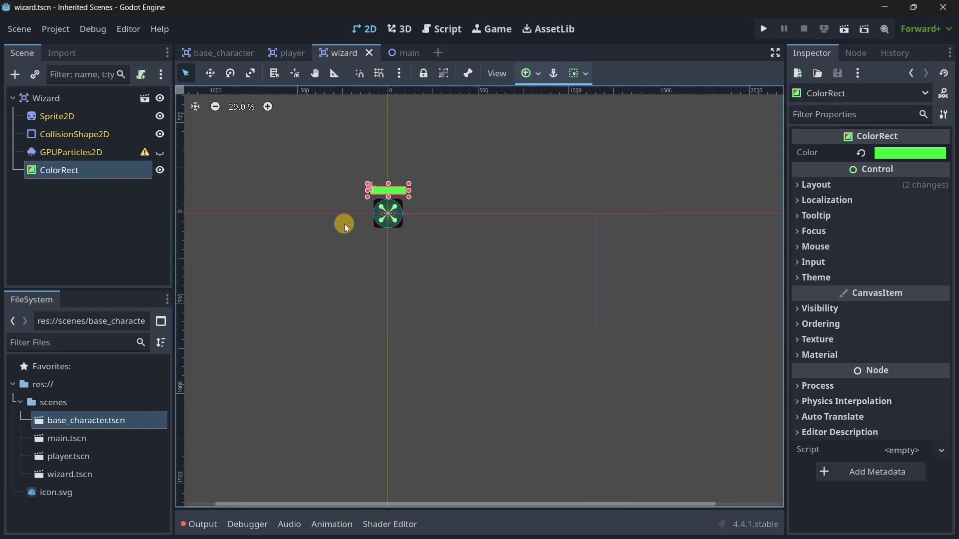
left_click(402, 53)
left_click(285, 52)
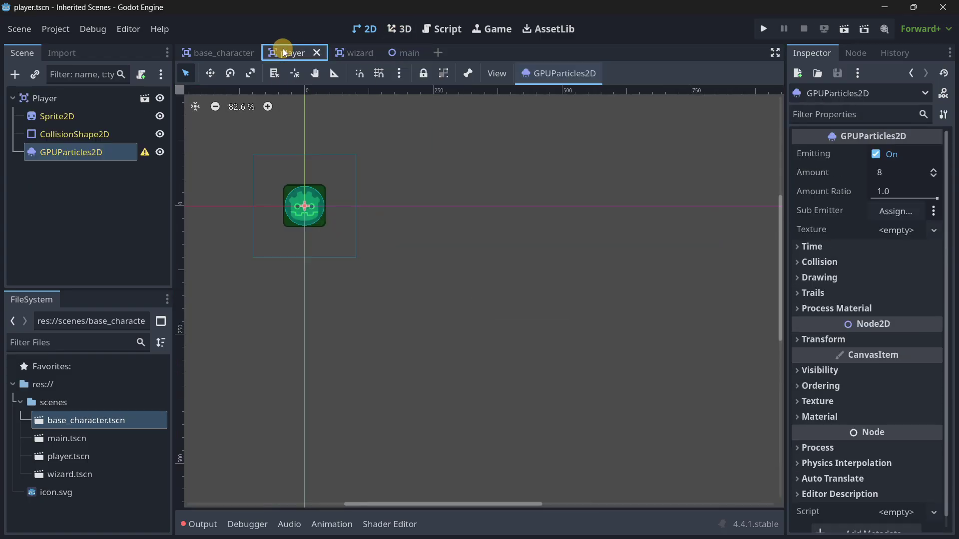
left_click(340, 53)
left_click(79, 188)
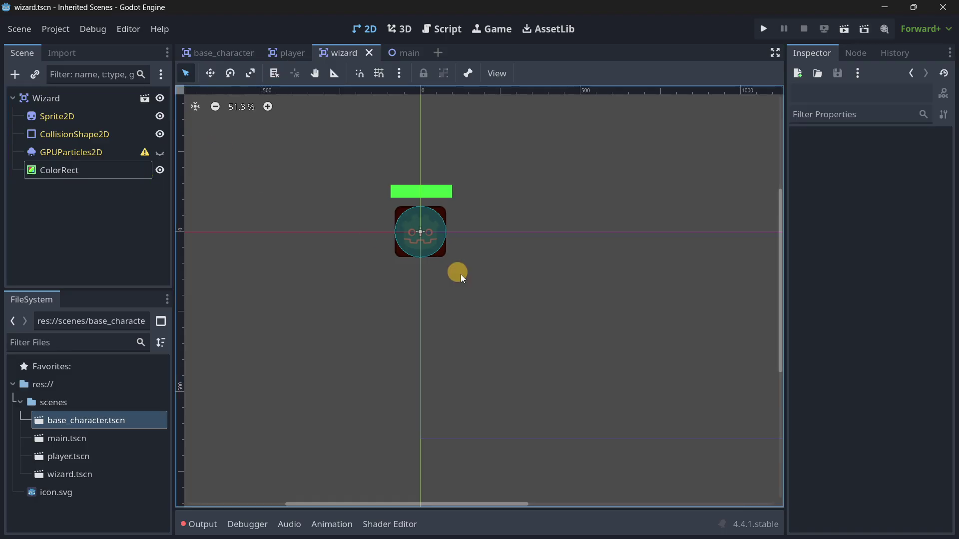
scroll(450, 193, "up", 2)
scroll(305, 145, "down", 2)
left_click(273, 53)
left_click(133, 206)
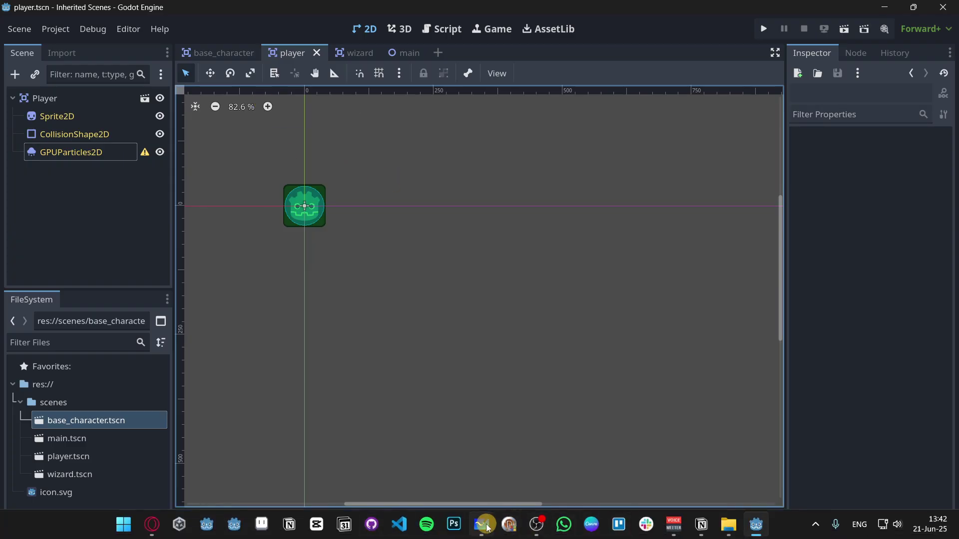
Step: Switch to Microsoft Whiteboard and review the Base Character Scene diagram with its same and different columns
left_click(483, 525)
scroll(498, 290, "right", 4)
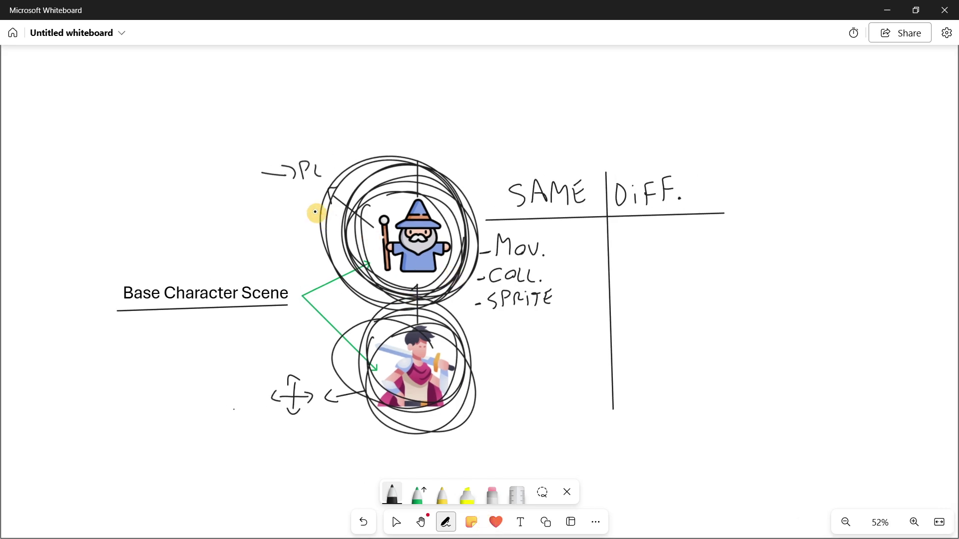
scroll(296, 164, "down", 1, "ctrl")
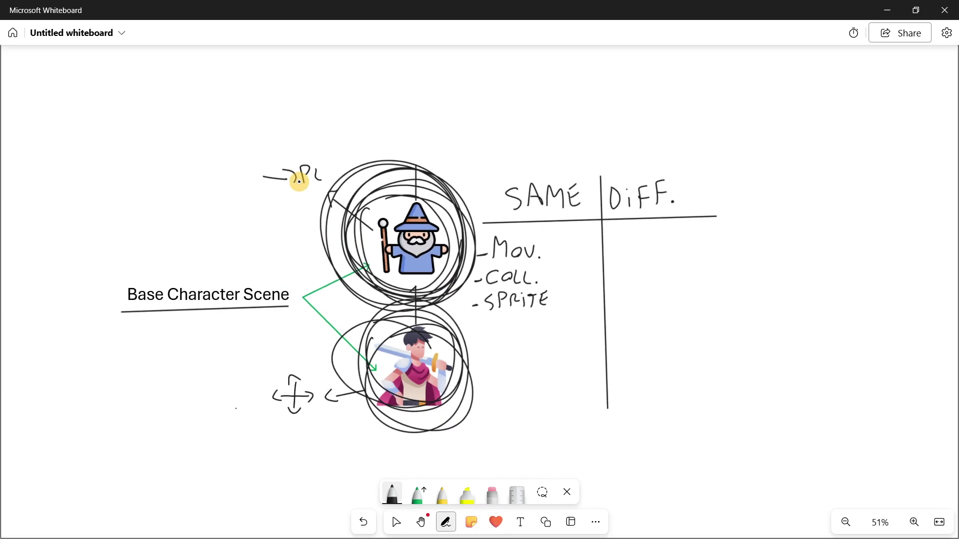
key("super")
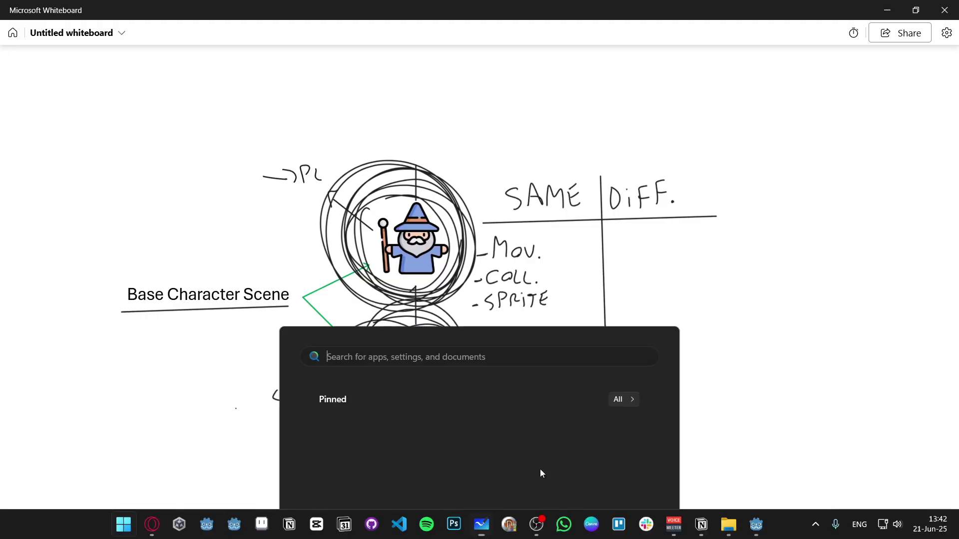
Step: Return to the Godot project, switch to the browser and browse the Letta Corporation YouTube channel's videos
left_click(757, 524)
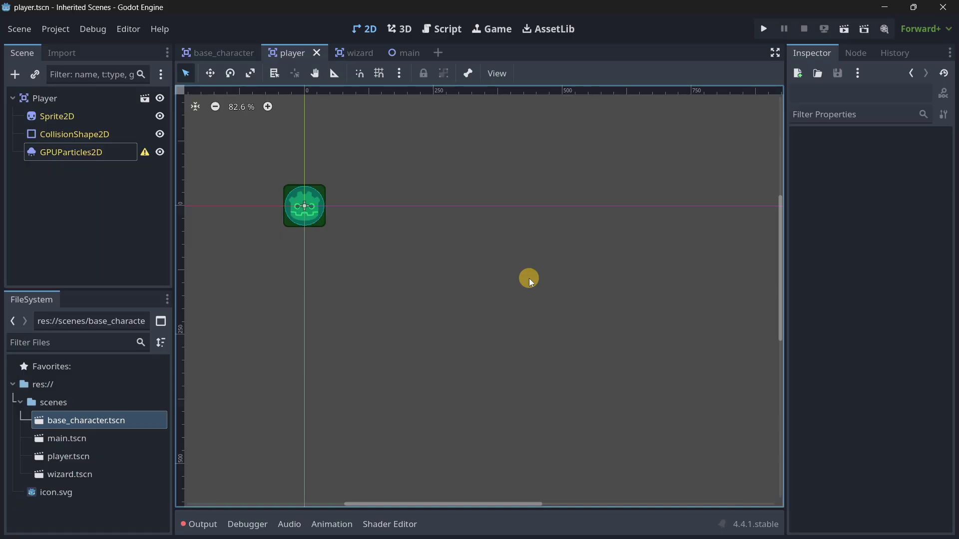
key("alt+Tab")
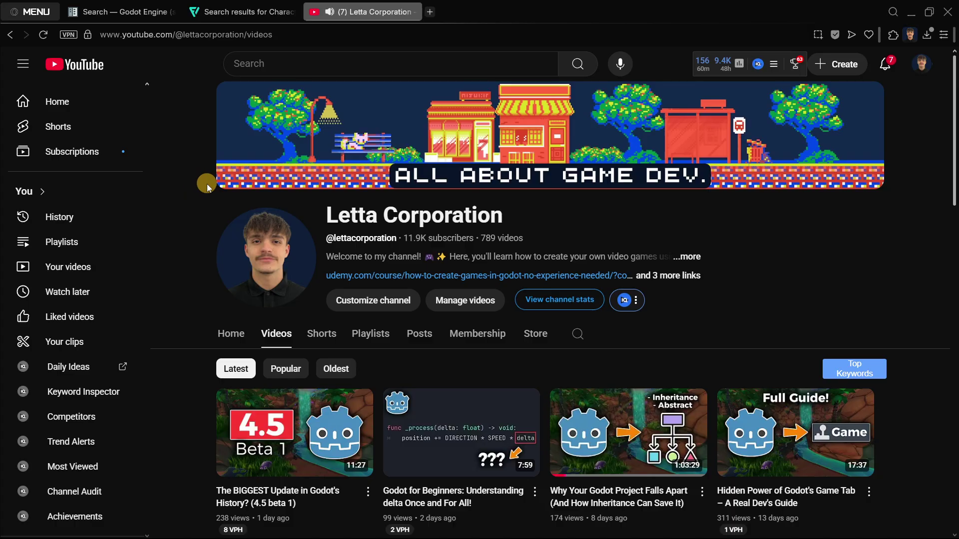
scroll(191, 184, "down", 3)
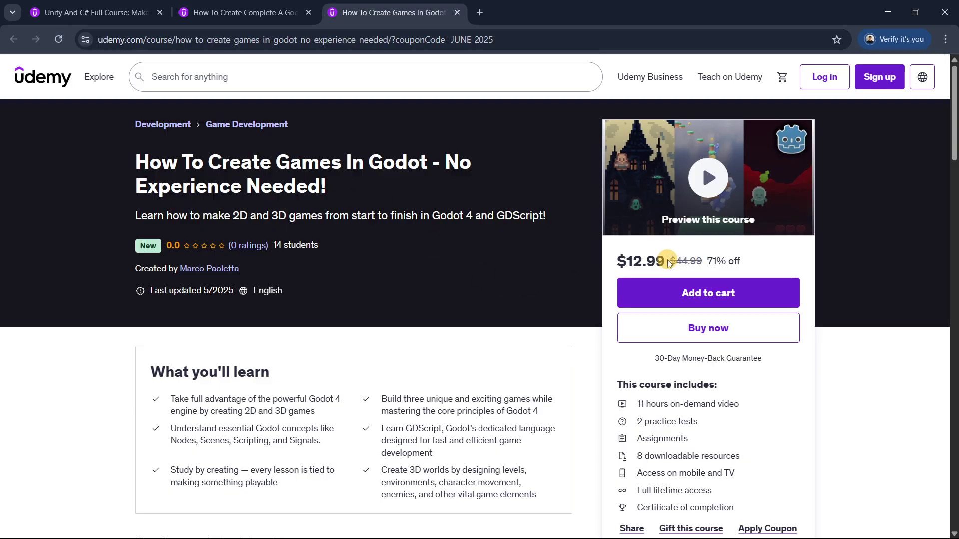
Step: Review the price, video hours, update date and student count of the Udemy course How To Create Games In Godot - No Experience Needed!
left_click_drag(620, 260, 772, 259)
left_click(765, 259)
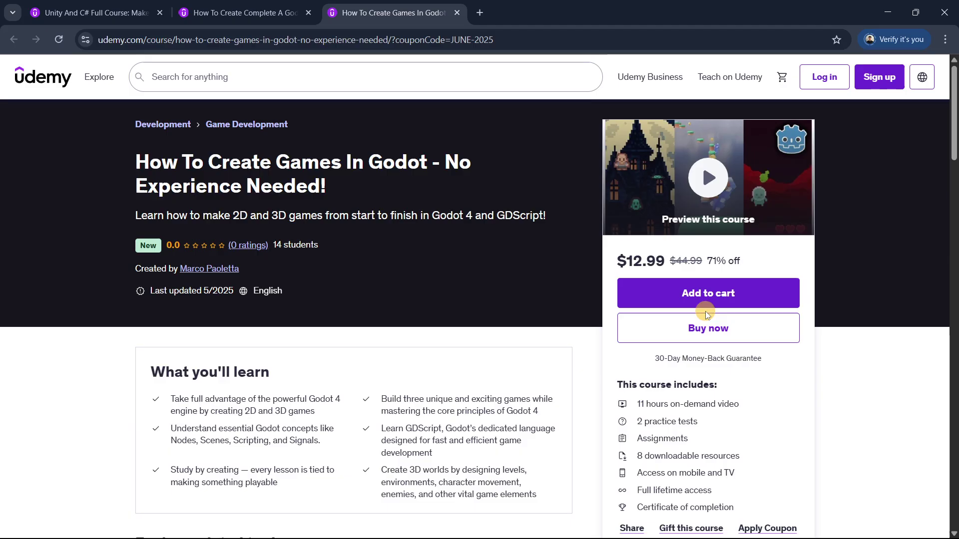
scroll(705, 311, "down", 1)
left_click_drag(637, 341, 732, 342)
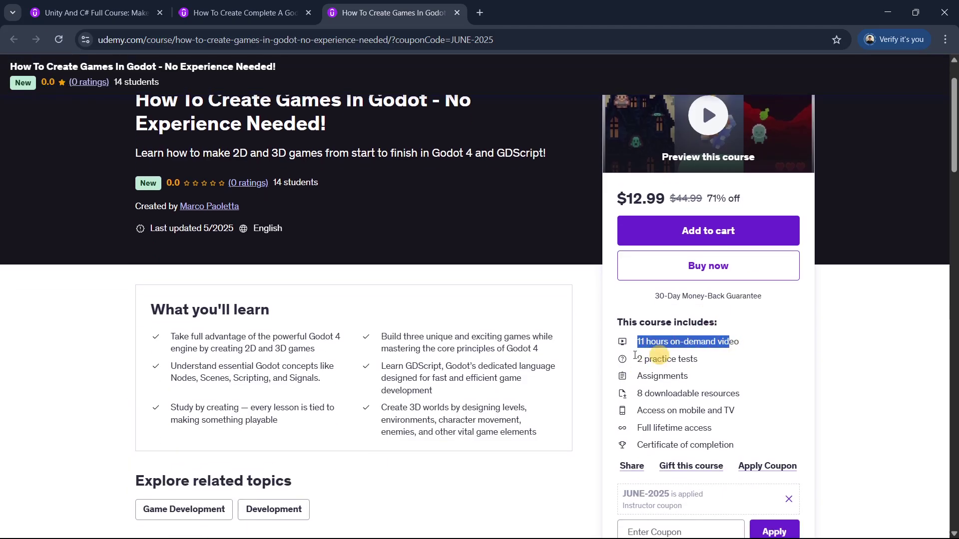
left_click(151, 183)
left_click_drag(174, 228, 305, 237)
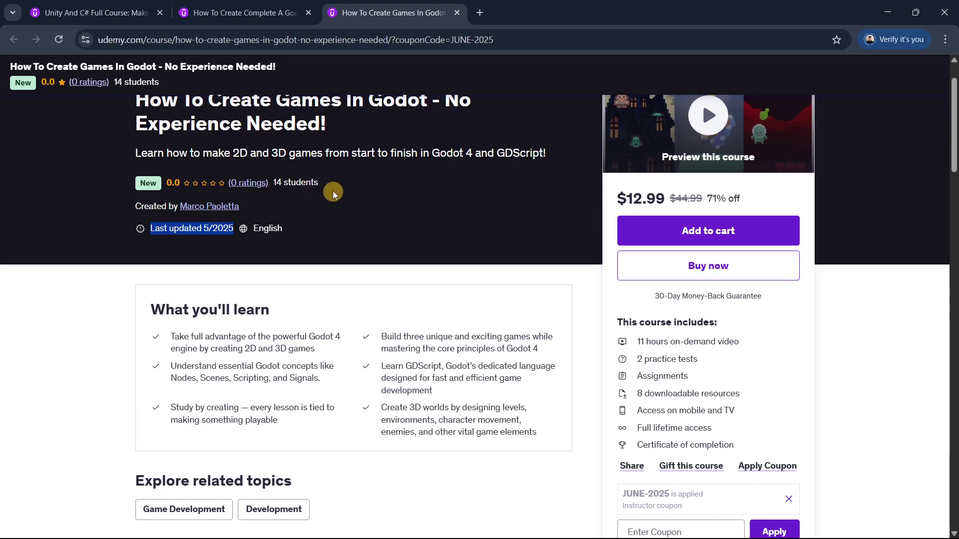
left_click_drag(322, 183, 269, 181)
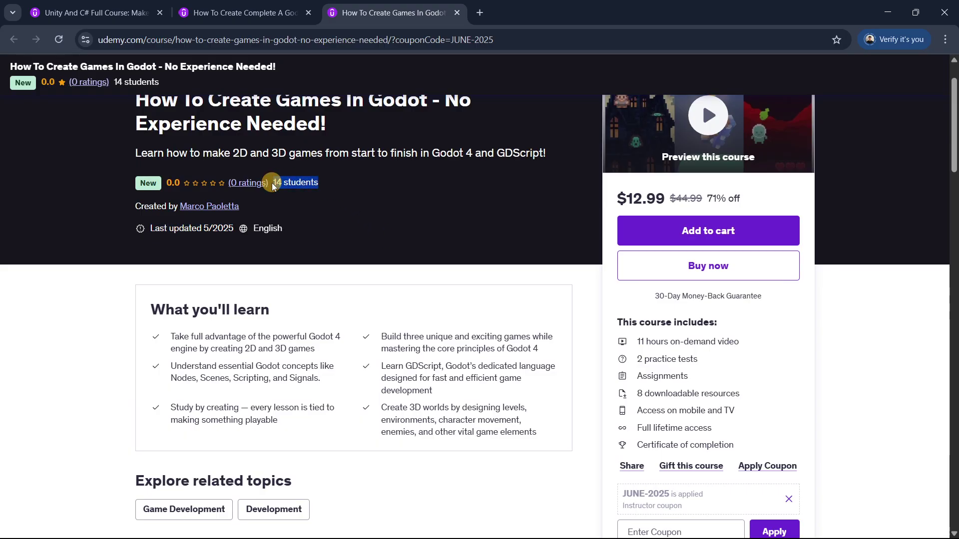
Step: Review the student count, video hours and discounted price of the Udemy course How To Create Complete A Godot Game - Full Course!
left_click(241, 18)
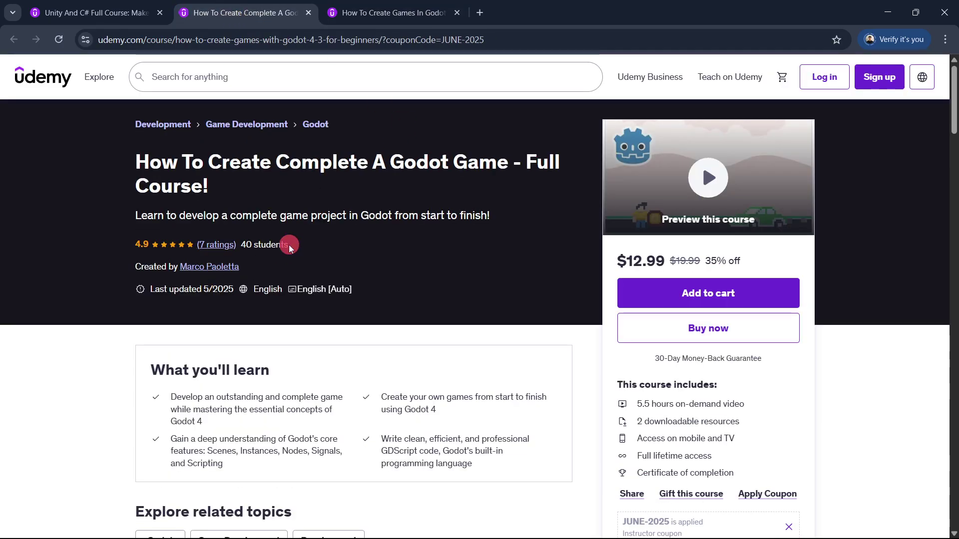
mouse_move(290, 249)
left_mouse_down()
mouse_move(128, 244)
mouse_move(296, 255)
left_mouse_up()
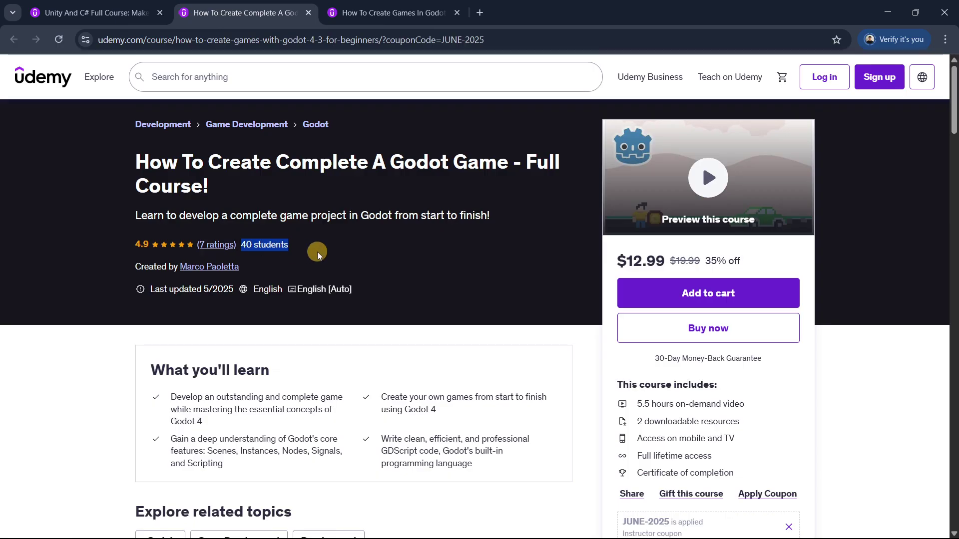
left_click_drag(635, 412, 753, 403)
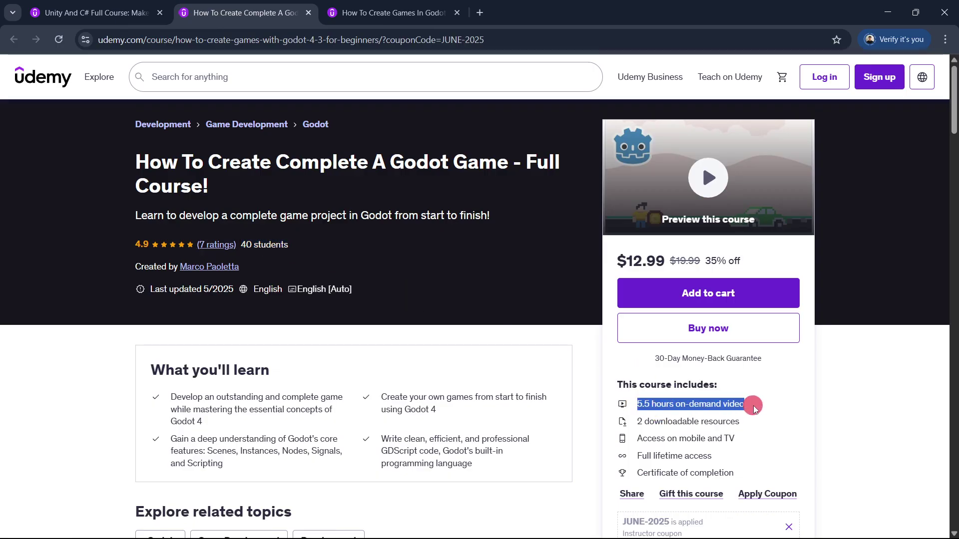
left_click(749, 403)
left_click_drag(628, 260, 752, 266)
left_click(753, 260)
left_click(620, 259)
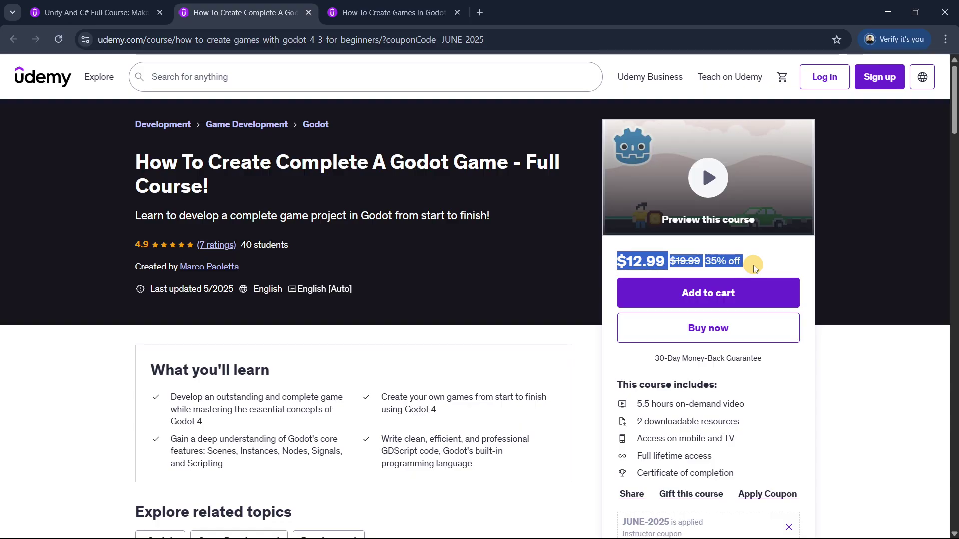
Step: Review the video hours and discounted price of the Udemy course Unity And C# Full Course: Make a Complete 2D RPG Game
key("ctrl+shift+Tab")
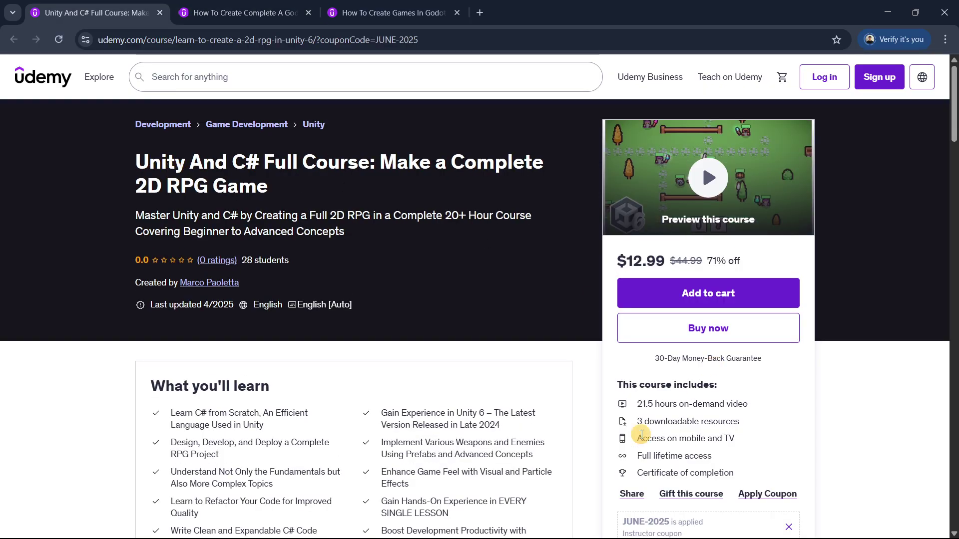
left_click(747, 402)
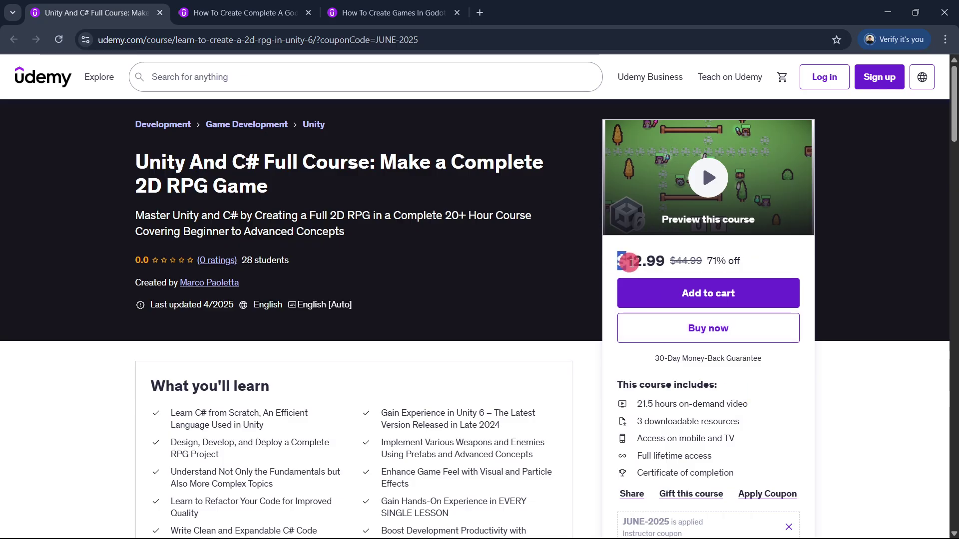
left_click_drag(631, 262, 754, 257)
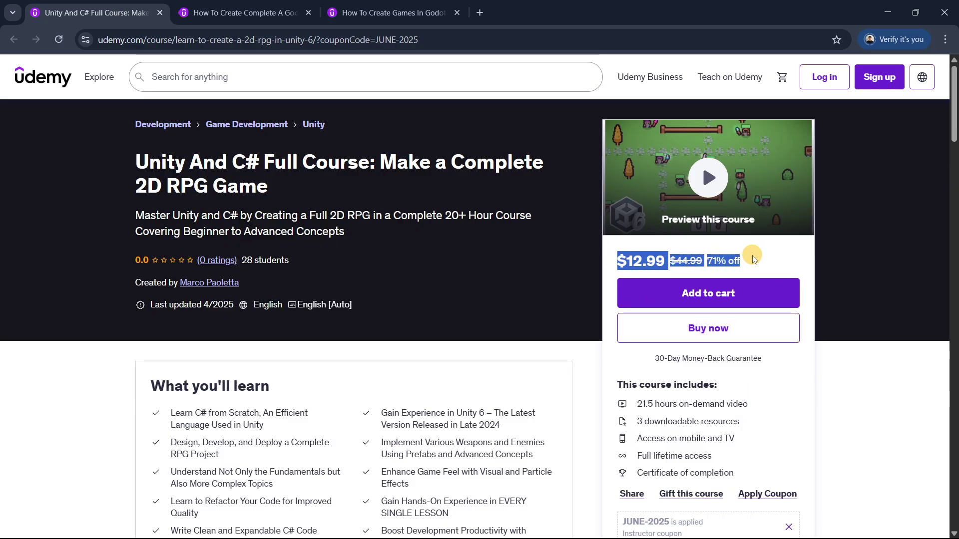